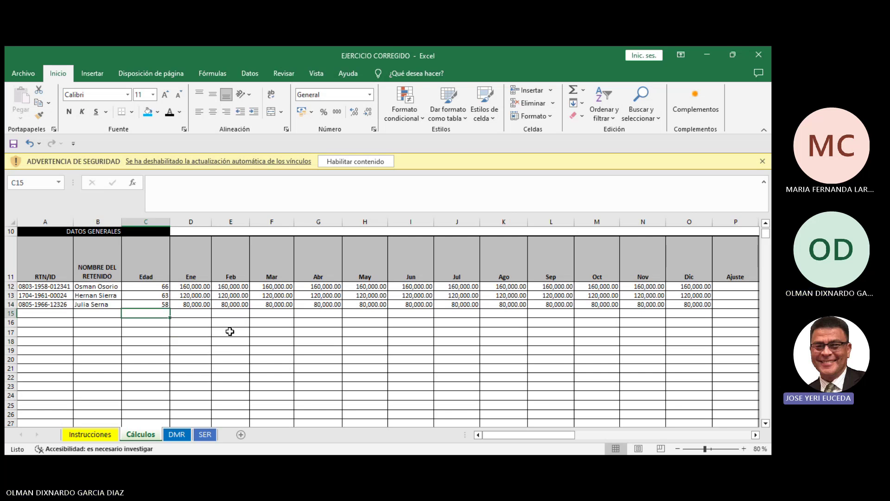
# Examine the income columns of the Cálculos sheet from Edad through the monthly salaries to Sueldo Anual
pyautogui.press('Right')
pyautogui.press('Right')
pyautogui.press('Right')
pyautogui.press('Right')
pyautogui.press('Right')
pyautogui.press('Right')
pyautogui.press('Right')
pyautogui.press('Right')
pyautogui.press('Right')
pyautogui.press('Right')
pyautogui.press('Right')
pyautogui.press('Right')
pyautogui.press('Right')
pyautogui.press('Right')
pyautogui.press('Right')
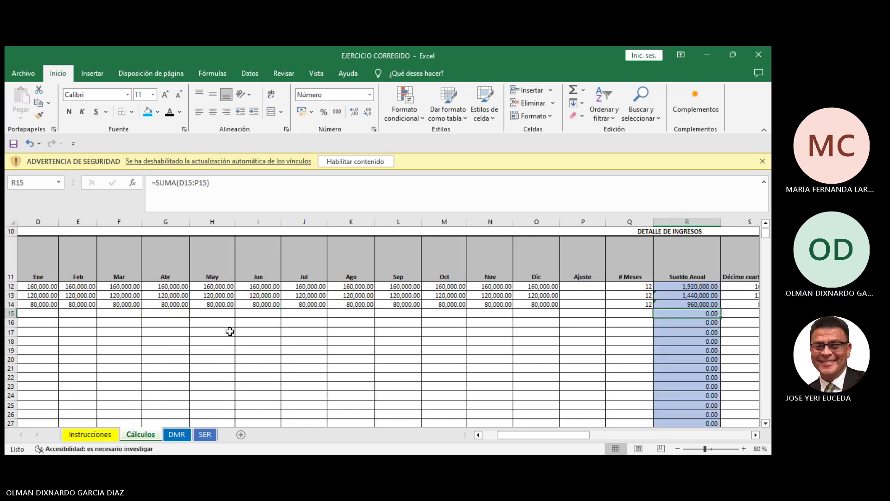
# Enable the workbook's disabled content so its external links can update
pyautogui.press('Left')
pyautogui.press('Left')
pyautogui.press('Left')
pyautogui.press('Left')
pyautogui.press('Left')
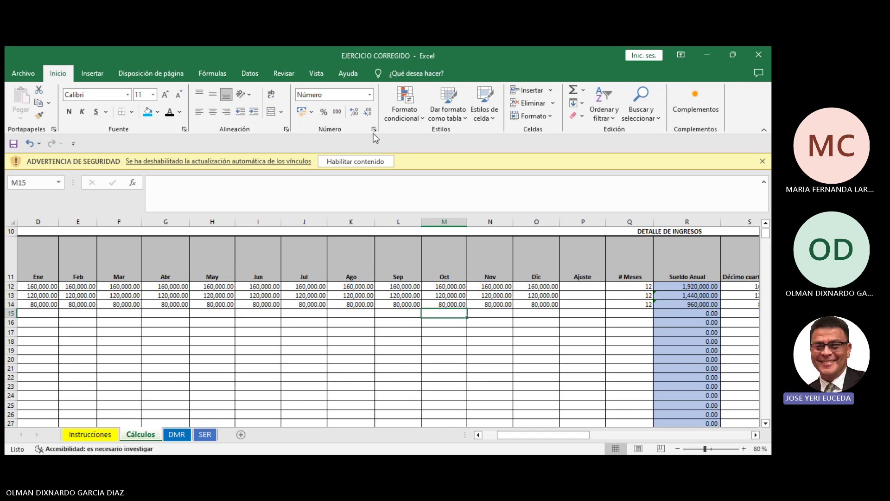
pyautogui.click(358, 161)
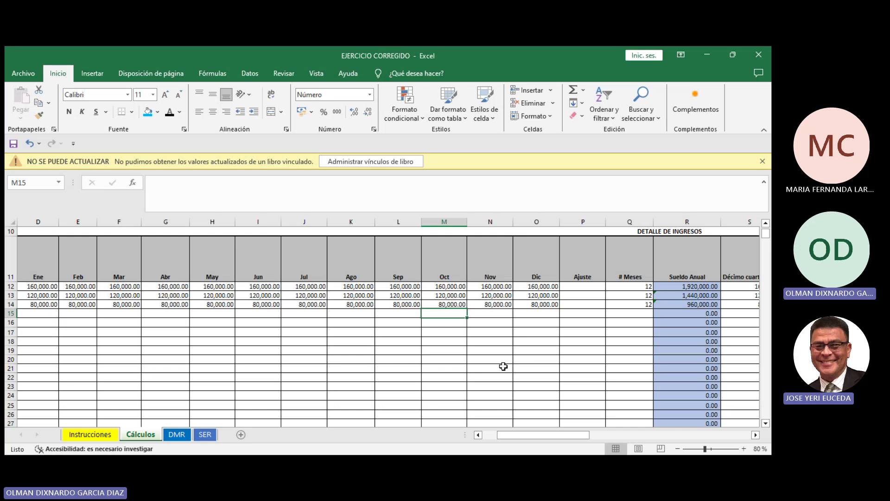
# Inspect the Sueldo Anual formula in R12 and the range of monthly salaries it sums
pyautogui.press('Right')
pyautogui.press('Right')
pyautogui.press('Right')
pyautogui.press('Right')
pyautogui.press('Right')
pyautogui.press('Up')
pyautogui.press('Up')
pyautogui.press('Up')
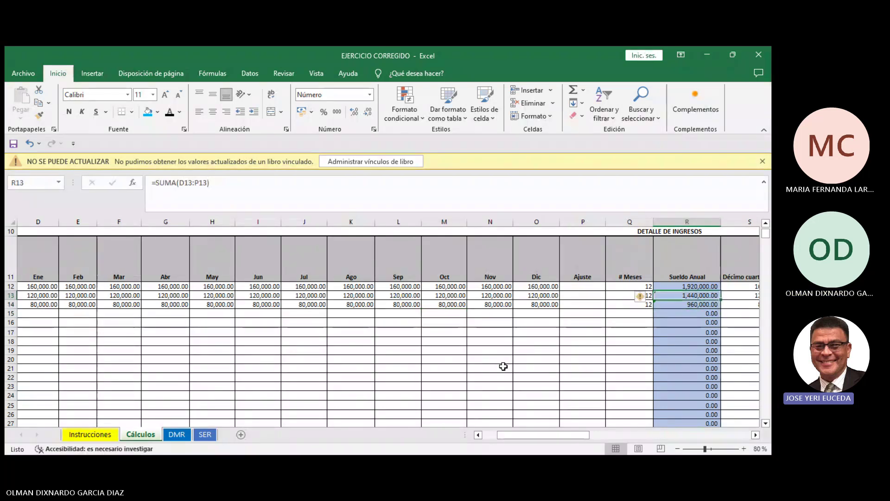
pyautogui.click(385, 183)
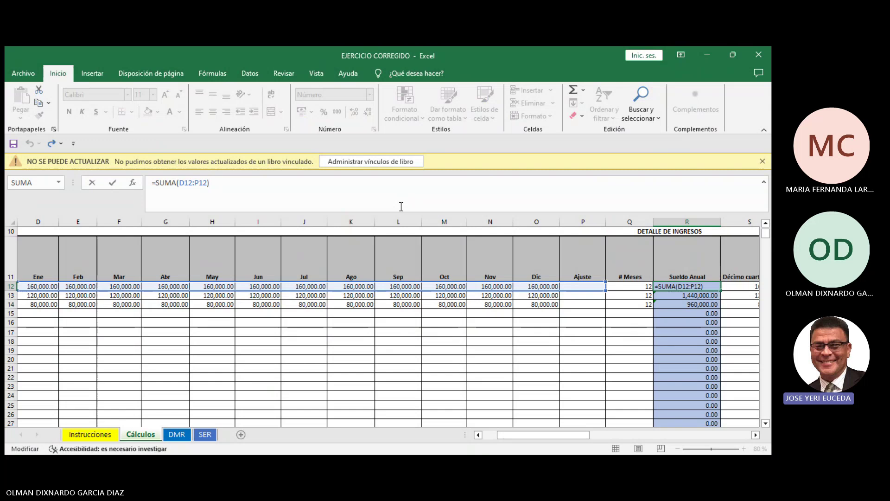
pyautogui.hotkey('ctrl', 'Return')
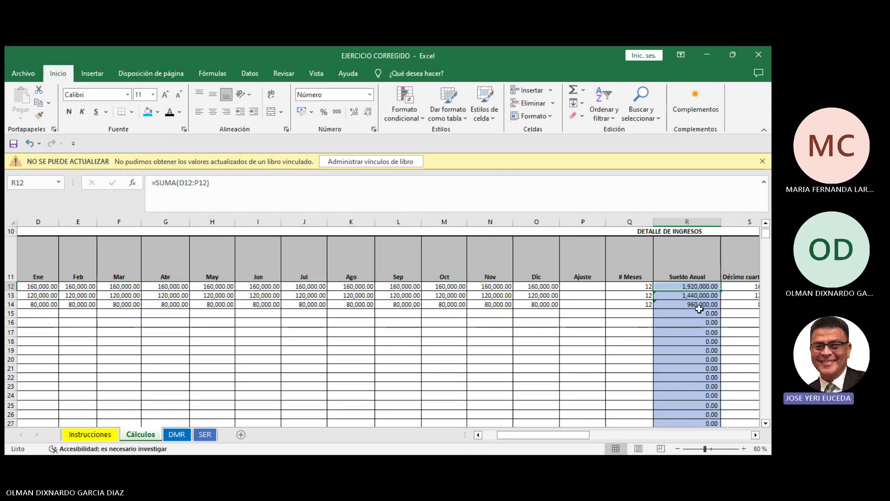
# Review the row 12 salary entries from Sueldo Anual back to February
pyautogui.hscroll(2, 708, 327)
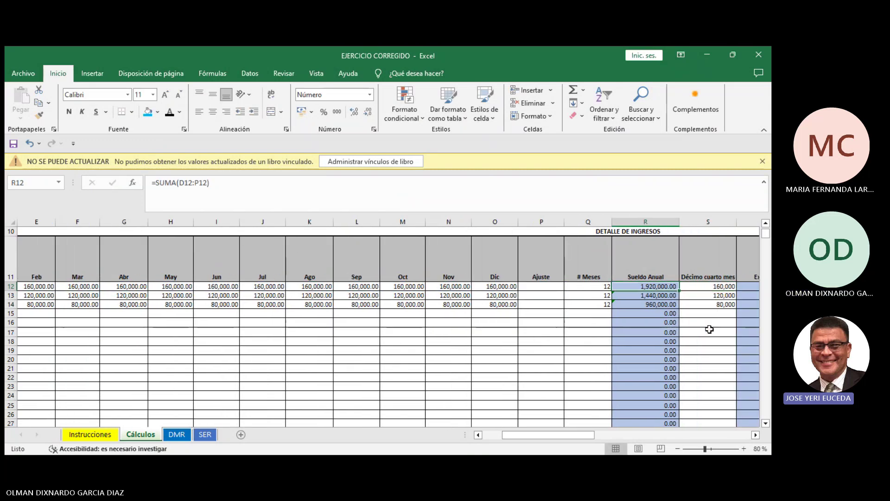
pyautogui.press('Left')
pyautogui.press('Left')
pyautogui.press('Left')
pyautogui.press('Left')
pyautogui.press('Left')
pyautogui.press('Left')
pyautogui.press('Left')
pyautogui.press('Left')
pyautogui.press('Left')
pyautogui.press('Left')
pyautogui.press('Left')
pyautogui.press('Left')
pyautogui.press('Left')
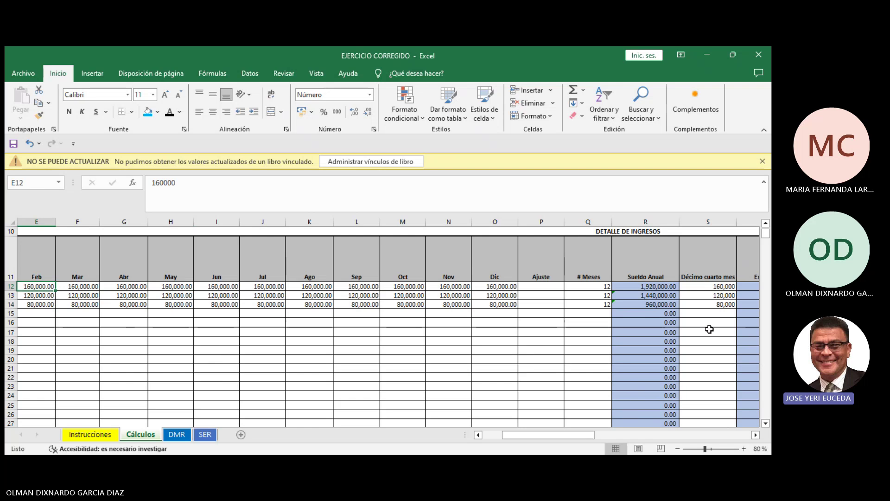
# Review row 12 from the monthly salaries through the décimo cuarto, décimo tercer and vacation columns to Exceso de vacaciones
pyautogui.press('Right')
pyautogui.press('Right')
pyautogui.press('Right')
pyautogui.press('Right')
pyautogui.press('Right')
pyautogui.press('Right')
pyautogui.press('Right')
pyautogui.press('Right')
pyautogui.press('Right')
pyautogui.press('Right')
pyautogui.press('Right')
pyautogui.press('Right')
pyautogui.press('Right')
pyautogui.press('Right')
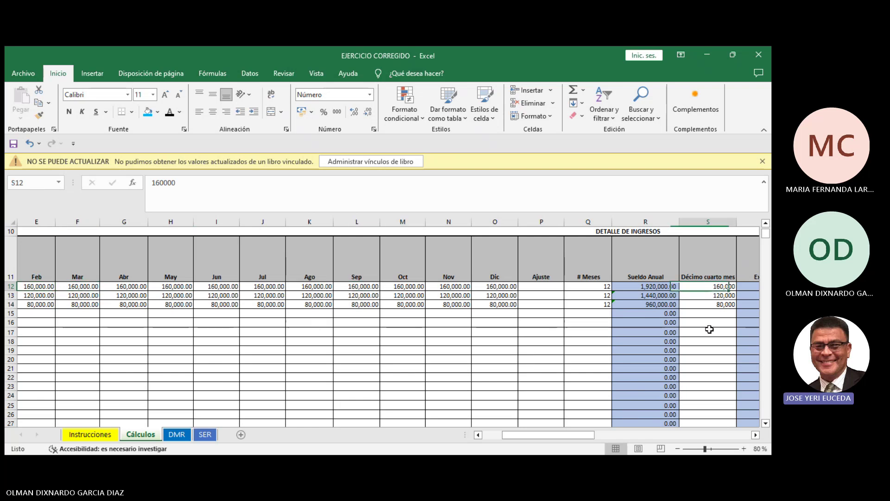
pyautogui.press('Right')
pyautogui.press('Right')
pyautogui.press('Right')
pyautogui.press('Right')
pyautogui.press('Right')
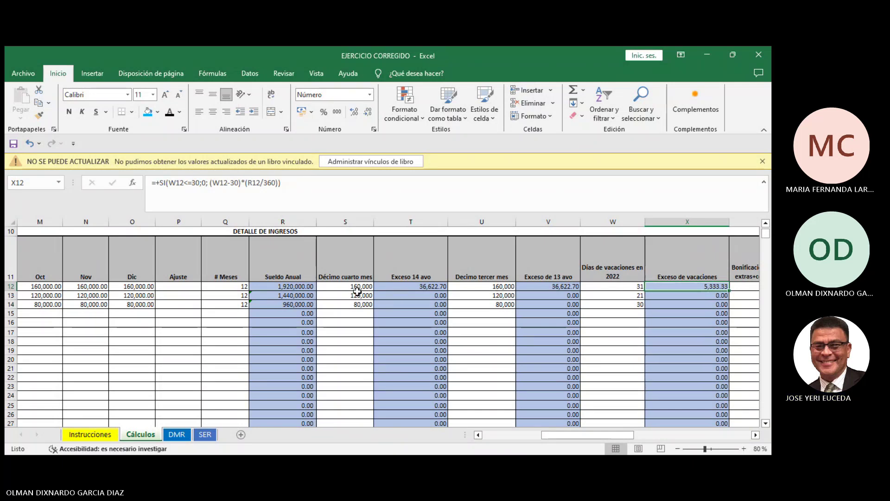
# Check the Décimo cuarto mes entry in S12 and the Exceso 14 avo formula in T12
pyautogui.click(359, 287)
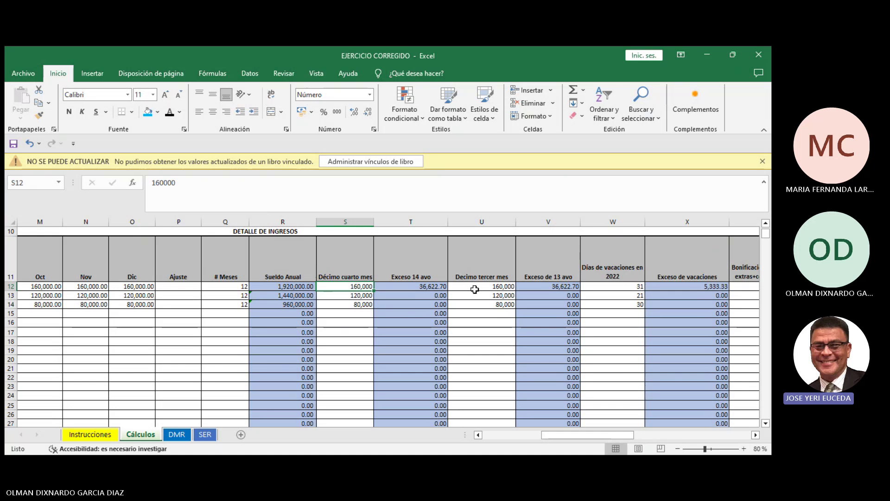
pyautogui.click(427, 286)
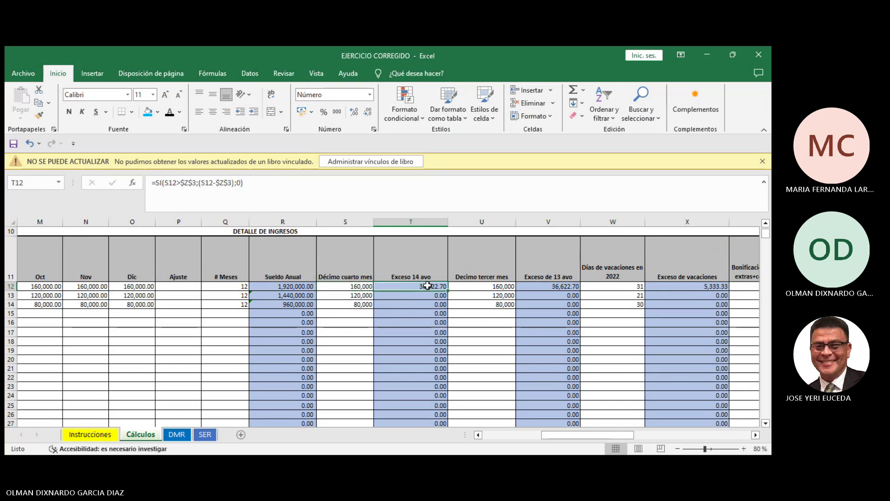
pyautogui.click(279, 192)
pyautogui.scroll(3, 433, 308)
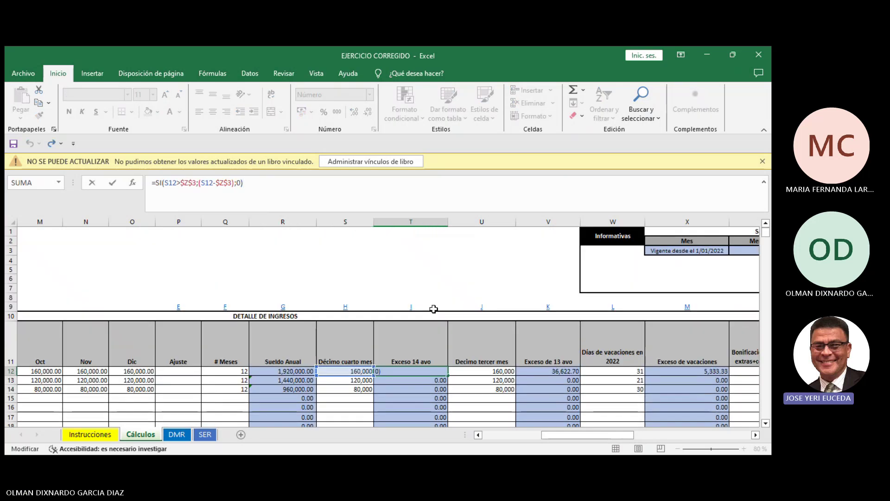
pyautogui.scroll(-3, 433, 309)
pyautogui.click(366, 322)
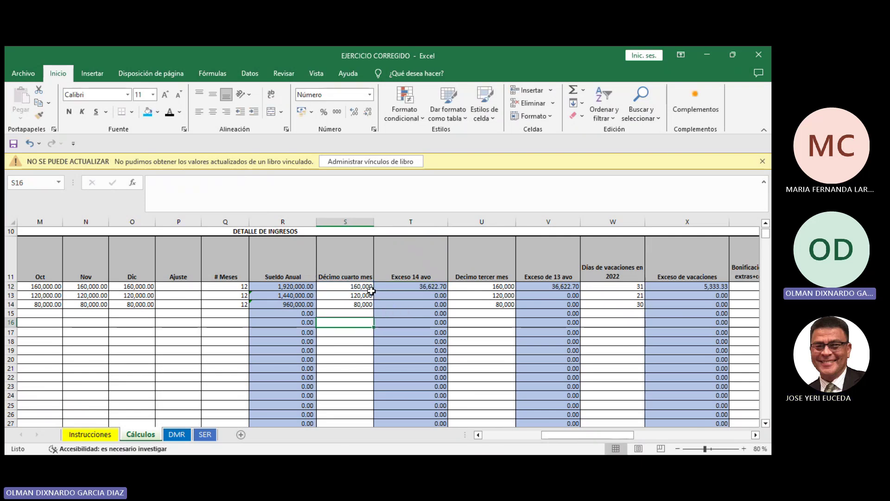
# Trace the Exceso 14 avo formula in T12 to its references, S12 and the 10-month minimum wage in Z3
pyautogui.click(369, 288)
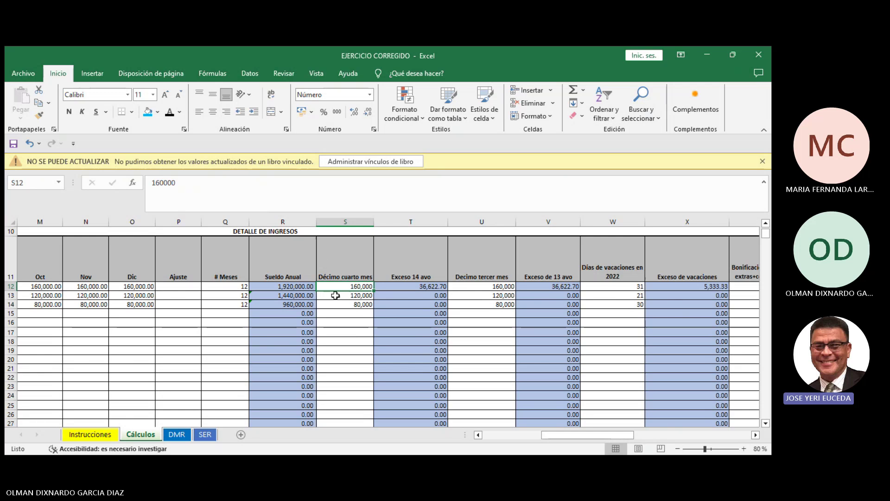
pyautogui.click(407, 286)
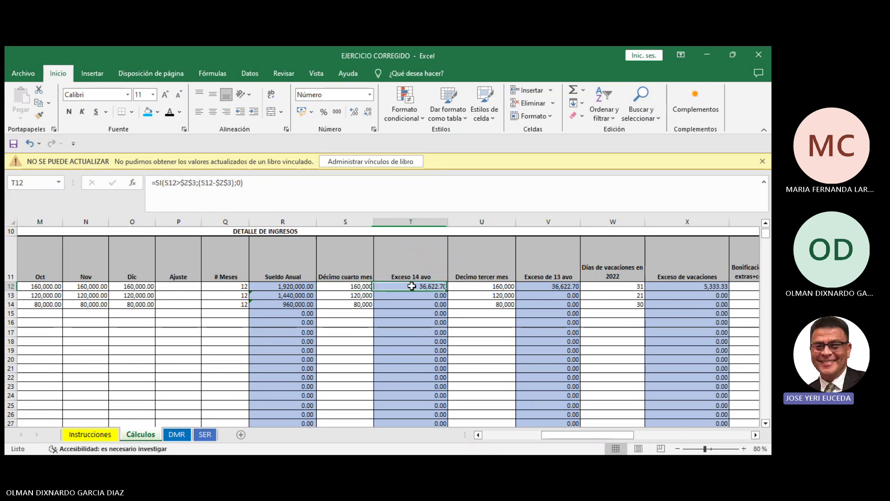
pyautogui.click(362, 191)
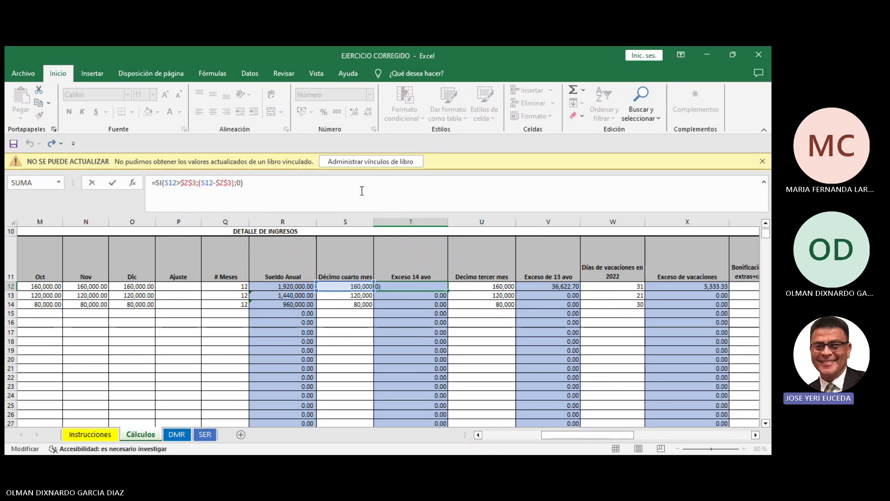
pyautogui.scroll(3, 473, 290)
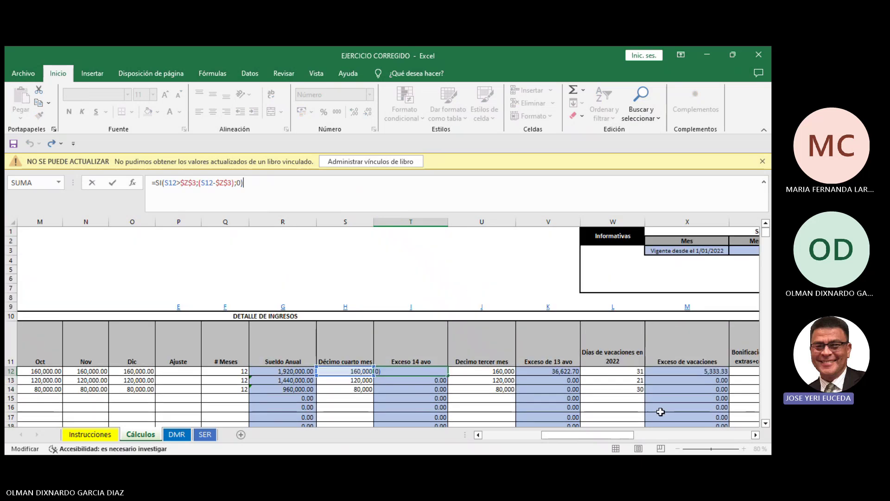
pyautogui.click(756, 435)
pyautogui.click(755, 435)
pyautogui.click(755, 435)
pyautogui.click(756, 435)
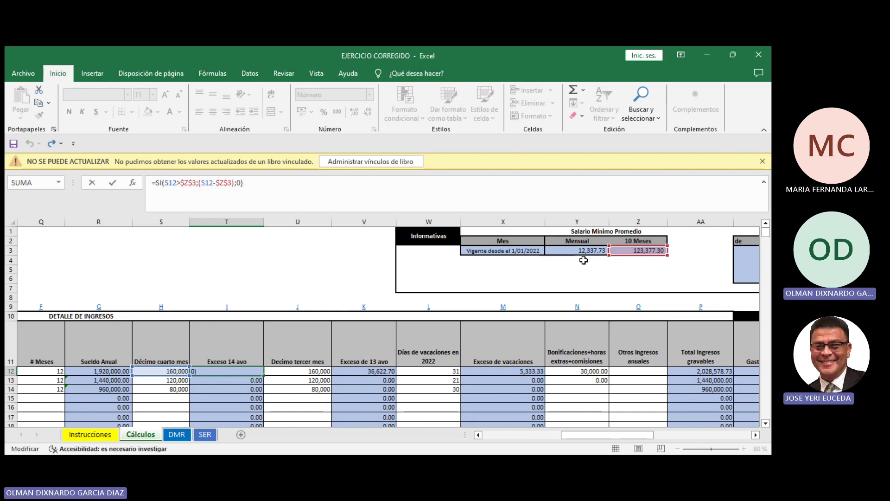
pyautogui.hotkey('ctrl', 'Return')
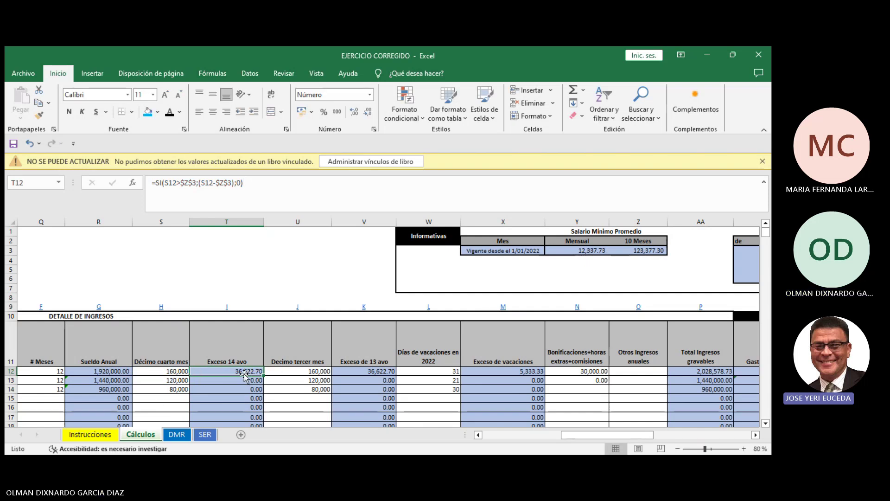
# Compare the Décimo cuarto mes amount in S12 with the 10-month minimum wage and the excess in T12
pyautogui.click(185, 371)
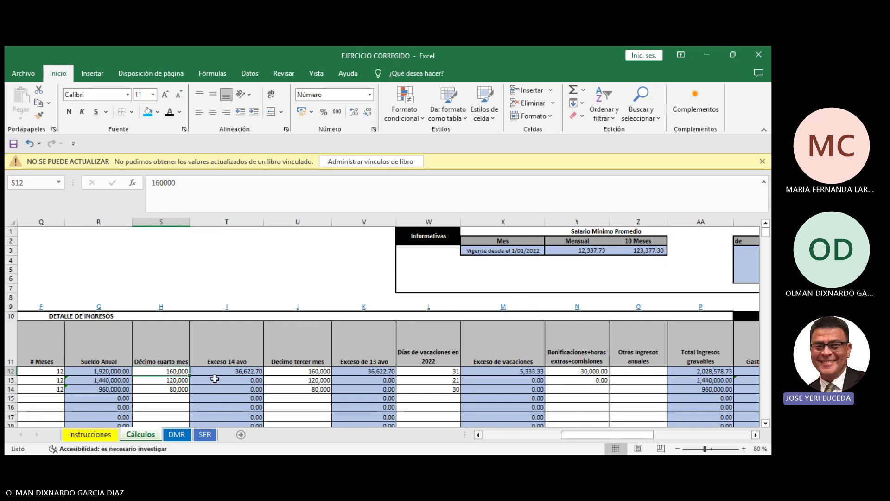
pyautogui.scroll(-2, 243, 410)
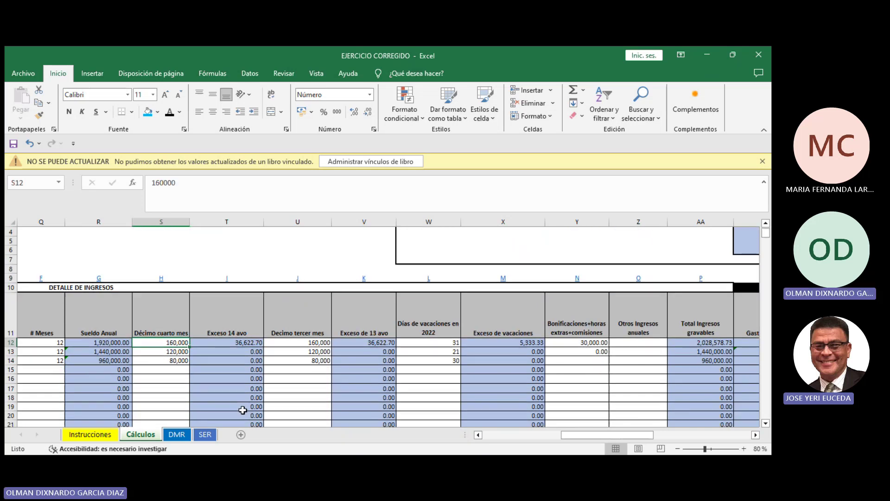
pyautogui.scroll(2, 243, 411)
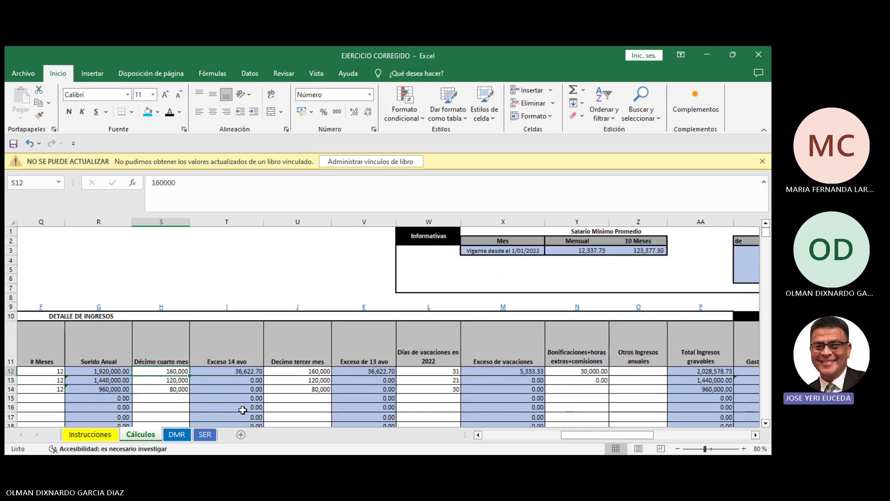
pyautogui.click(205, 373)
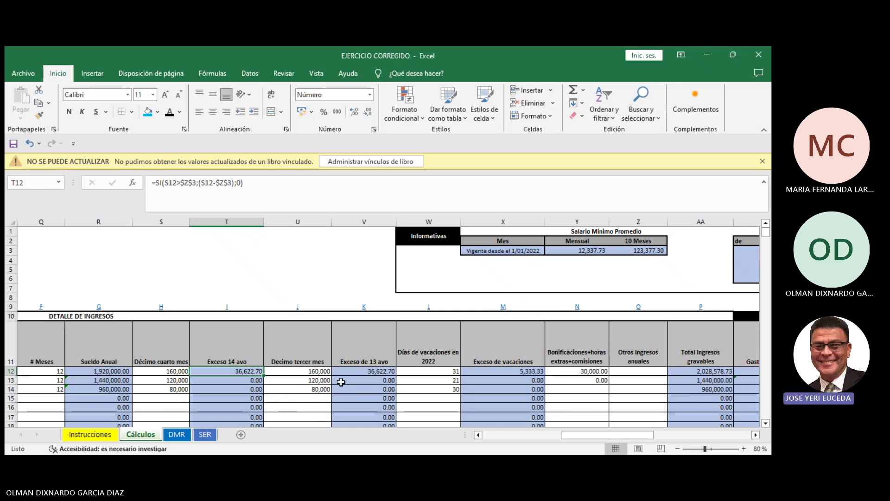
# Inspect the vacation days in W12 and the cells referenced by the Exceso de vacaciones formula in X12
pyautogui.click(459, 370)
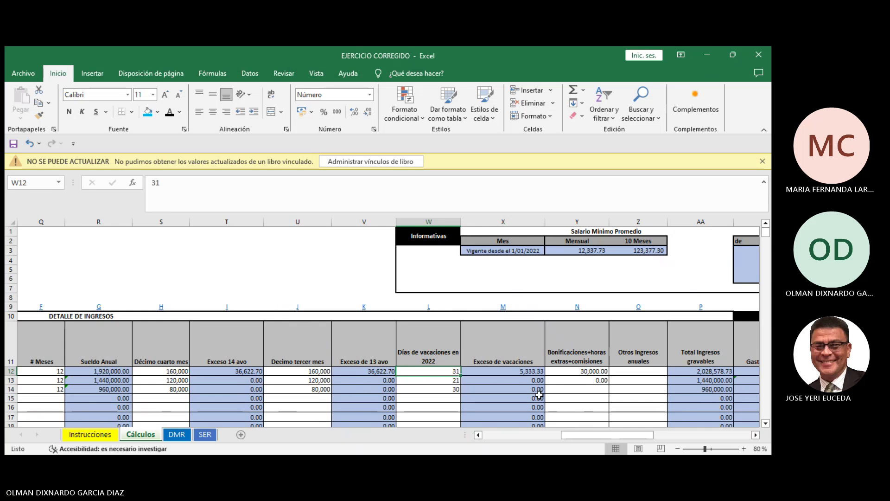
pyautogui.click(517, 372)
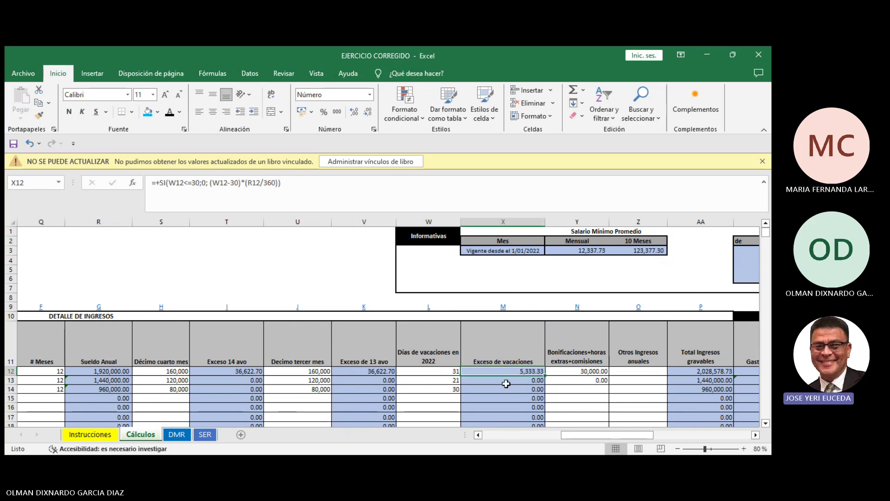
pyautogui.click(318, 199)
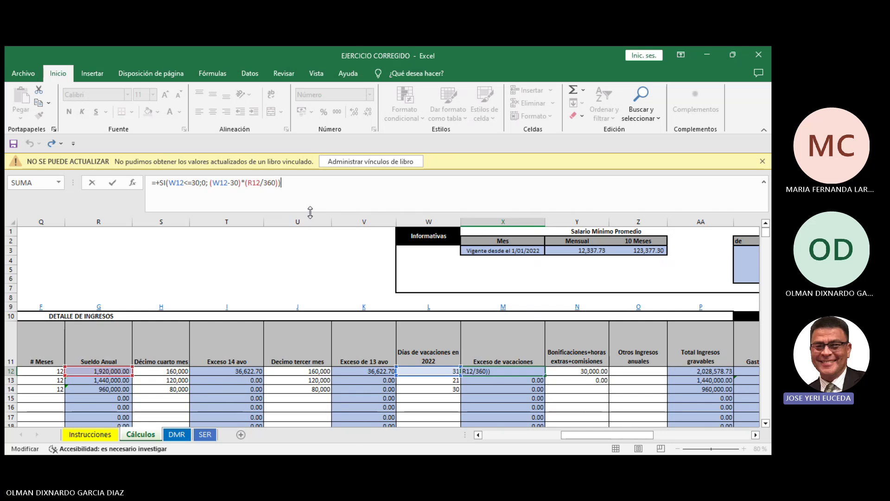
pyautogui.click(560, 402)
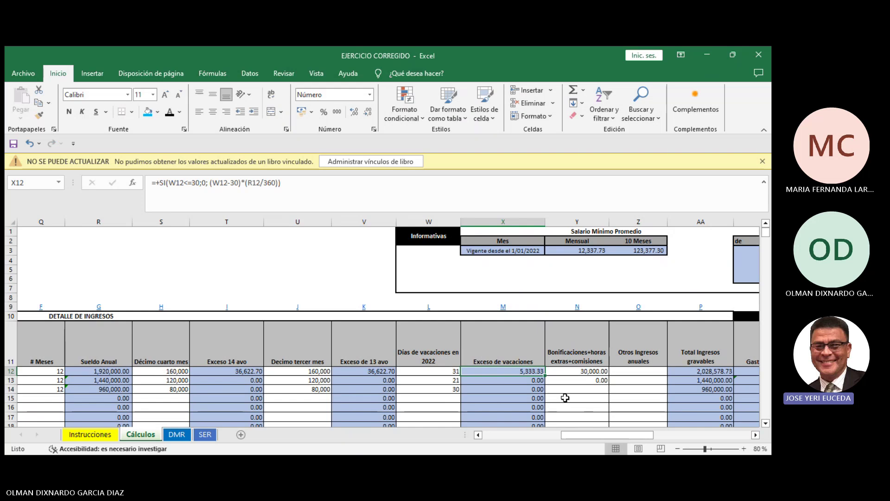
pyautogui.click(535, 371)
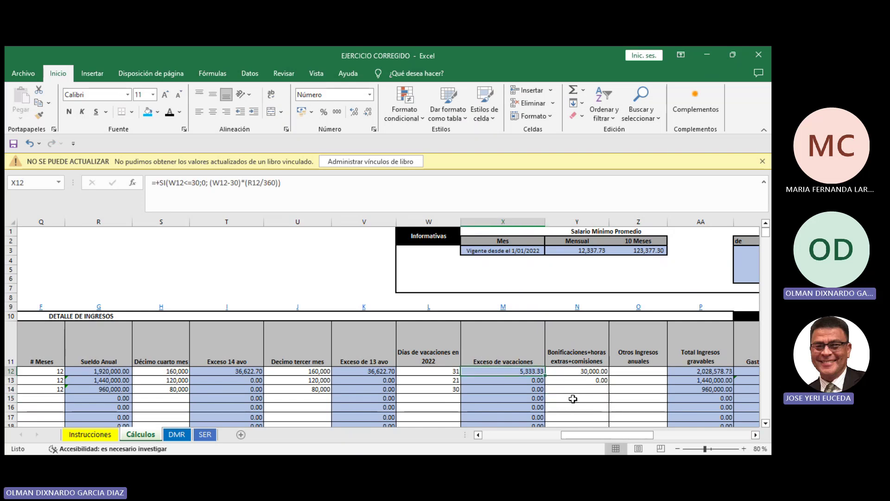
# Review the bonus, overtime and commission entry in Y12 and the Otros Ingresos anuales cell in Z12
pyautogui.press('Right')
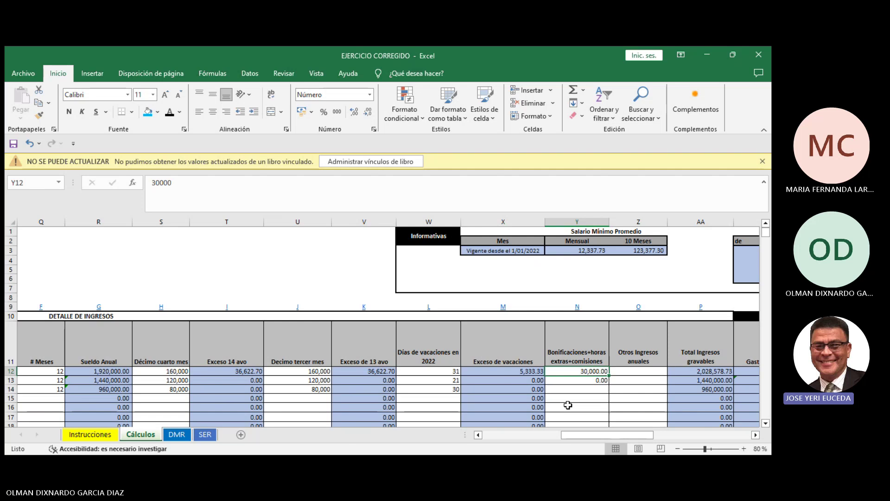
pyautogui.press('Right')
pyautogui.press('Right')
pyautogui.press('Right')
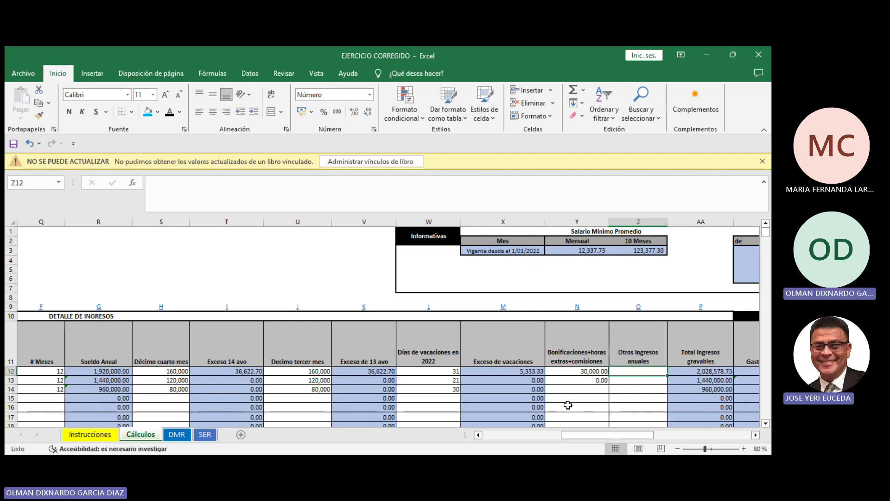
pyautogui.press('Left')
pyautogui.press('Left')
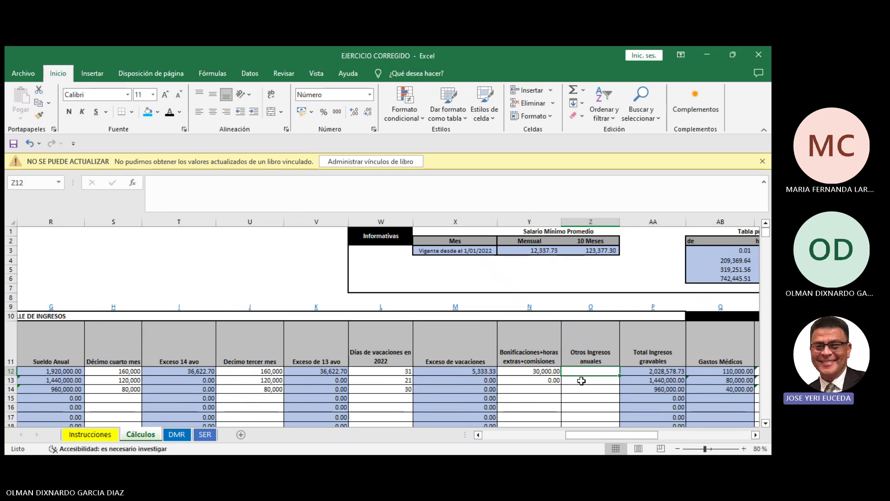
# Inspect the Total Ingresos gravables formula in AA12 and the income cells it adds
pyautogui.press('Right')
pyautogui.press('Right')
pyautogui.press('Left')
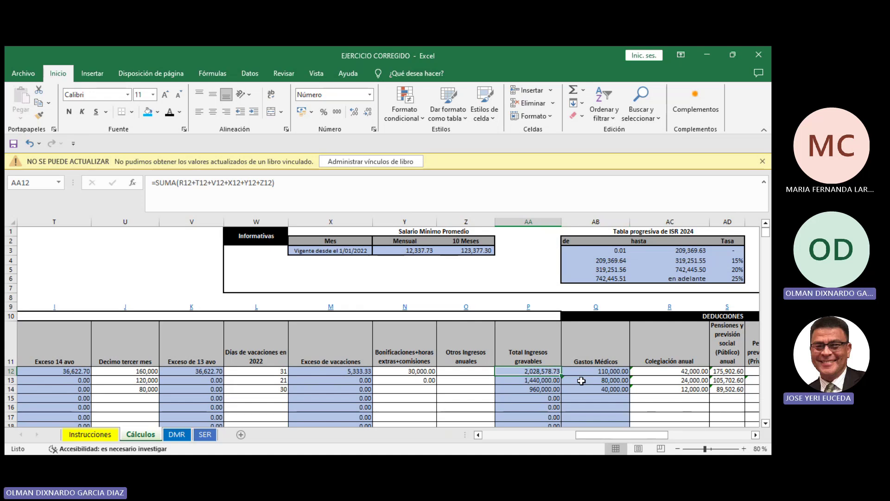
pyautogui.click(462, 183)
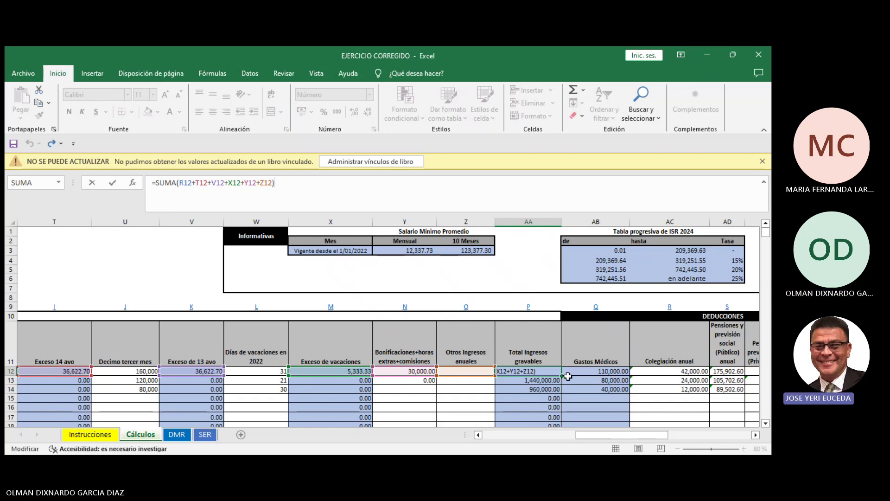
pyautogui.hotkey('ctrl', 'Return')
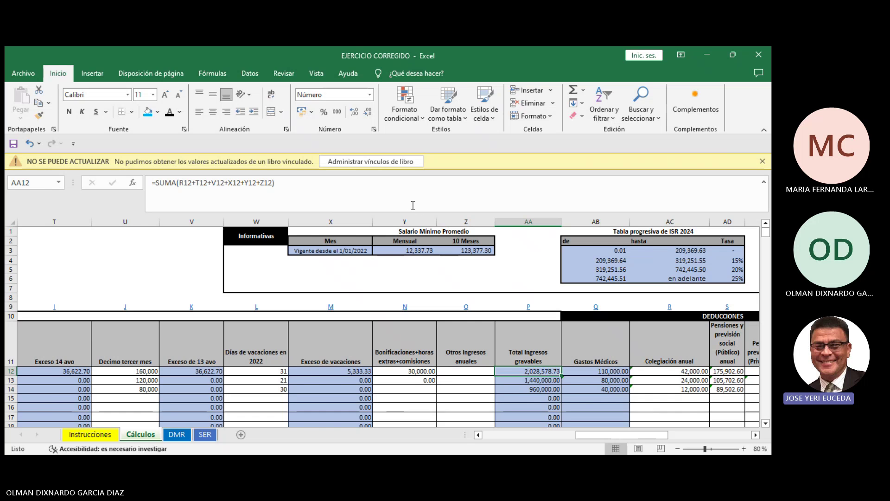
# Trace the precedents of the Total Ingresos gravables formula in AA12 back to the Sueldo Anual column
pyautogui.click(212, 73)
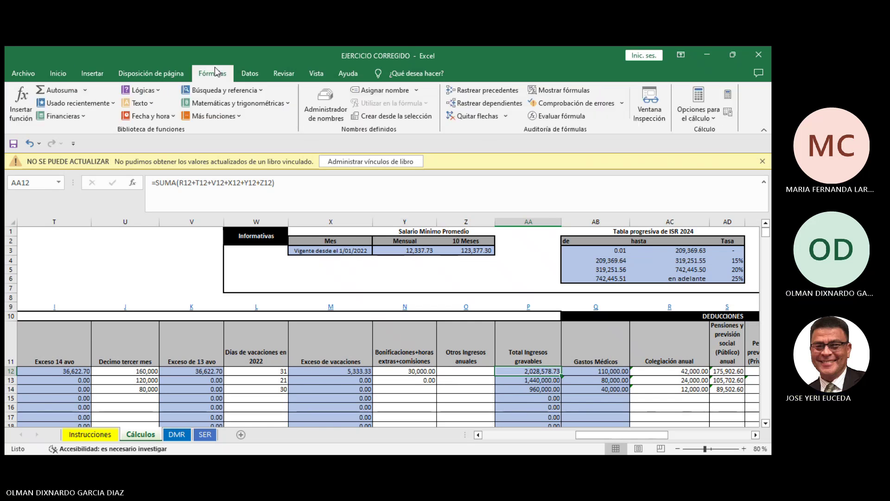
pyautogui.click(513, 94)
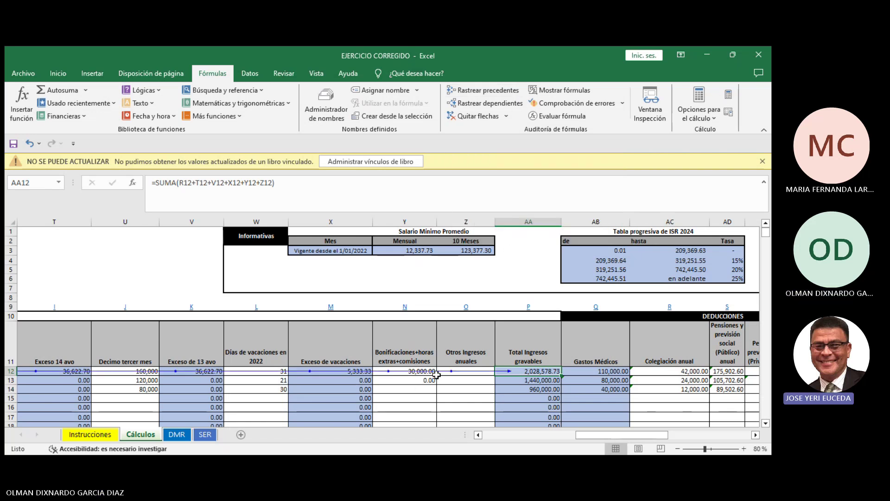
pyautogui.click(478, 434)
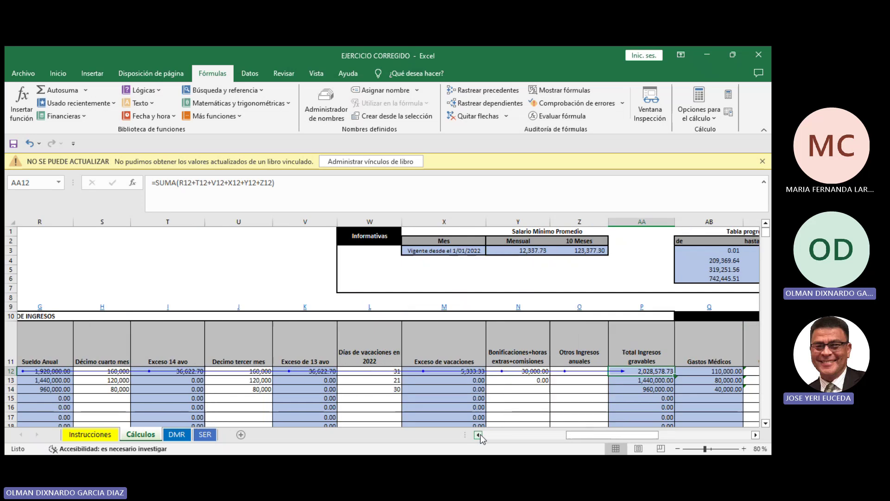
pyautogui.click(756, 435)
pyautogui.click(755, 434)
pyautogui.click(755, 434)
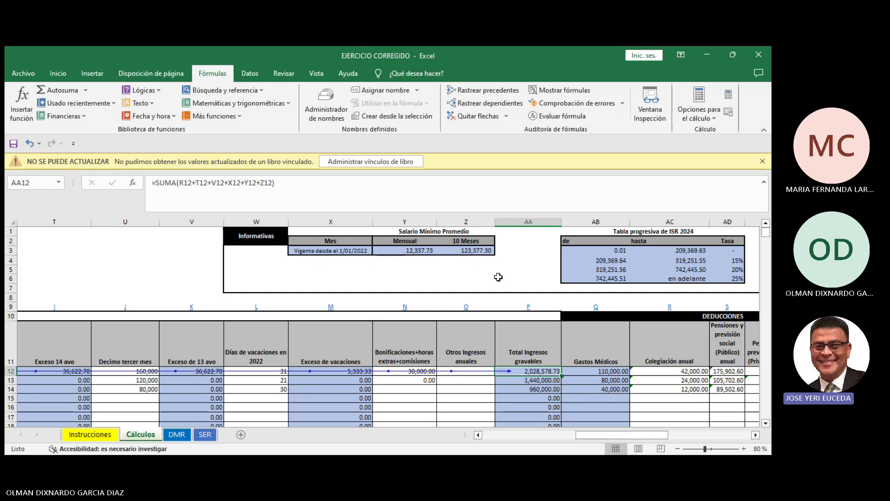
# Remove the precedent arrows from the sheet and save the workbook
pyautogui.click(491, 115)
pyautogui.hotkey('ctrl', 's')
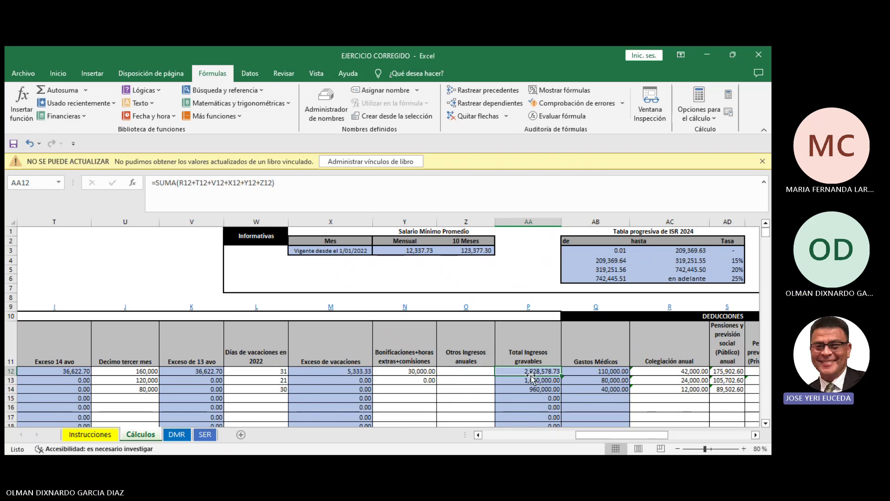
# Inspect the Gastos Médicos formula in AB12, the Colegiación anual entry in AC12 and the public pension entry in AD12
pyautogui.click(585, 373)
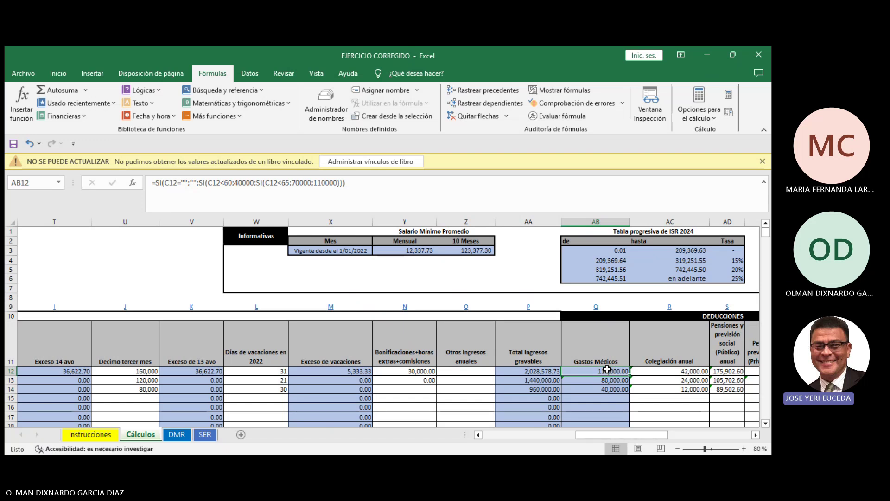
pyautogui.press('Right')
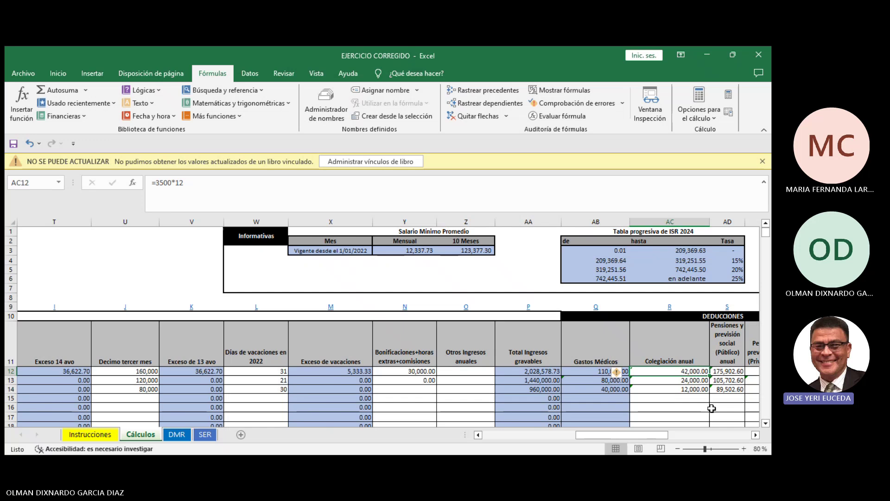
pyautogui.press('Right')
pyautogui.press('Right')
pyautogui.press('Right')
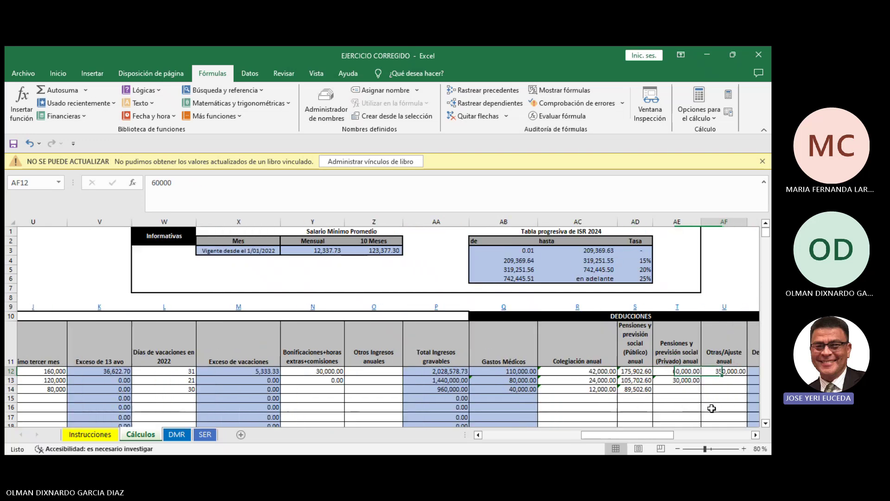
pyautogui.press('Left')
pyautogui.press('Left')
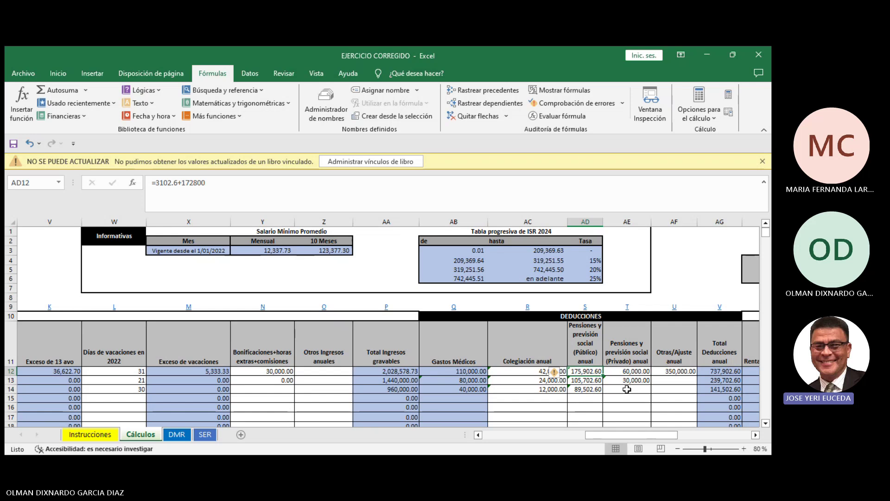
# Check the Total Deducciones anual formula in AG12
pyautogui.press('Right')
pyautogui.press('Right')
pyautogui.press('Right')
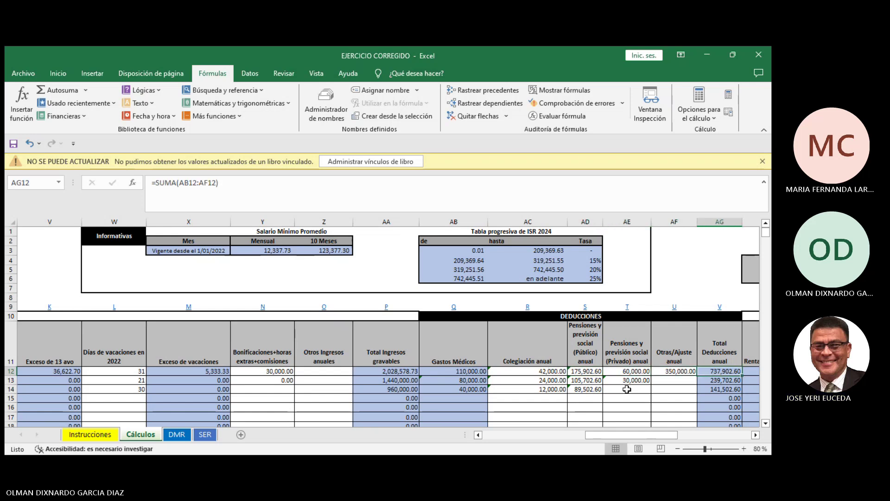
# Go back to the income detail and inspect the Sueldo Anual formula in R12
pyautogui.press('Down')
pyautogui.press('Down')
pyautogui.press('Left')
pyautogui.press('Left')
pyautogui.press('Down')
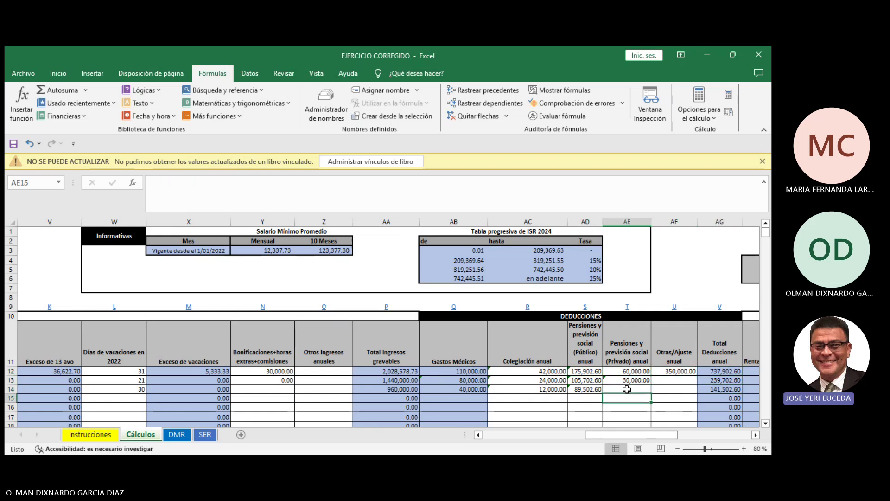
pyautogui.press('Left')
pyautogui.press('Left')
pyautogui.press('Left')
pyautogui.press('Left')
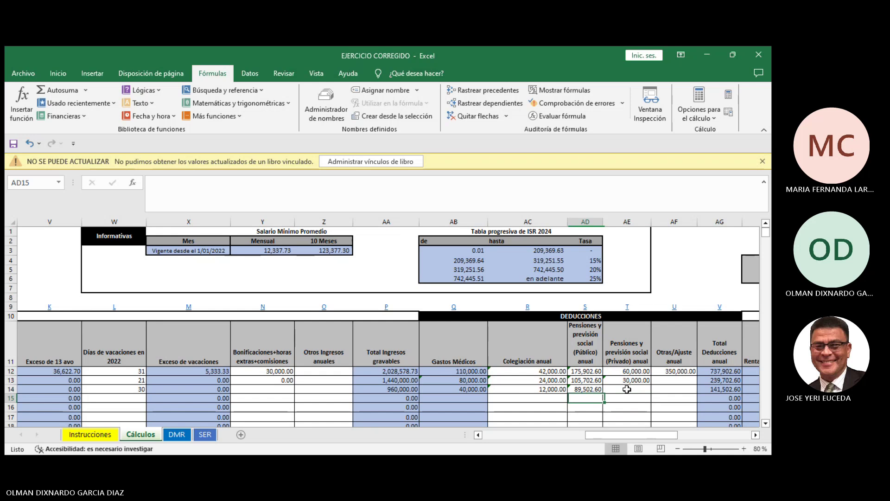
pyautogui.press('Left')
pyautogui.press('Left')
pyautogui.press('Left')
pyautogui.press('Left')
pyautogui.press('Left')
pyautogui.press('Left')
pyautogui.press('Left')
pyautogui.press('Left')
pyautogui.press('Left')
pyautogui.press('Left')
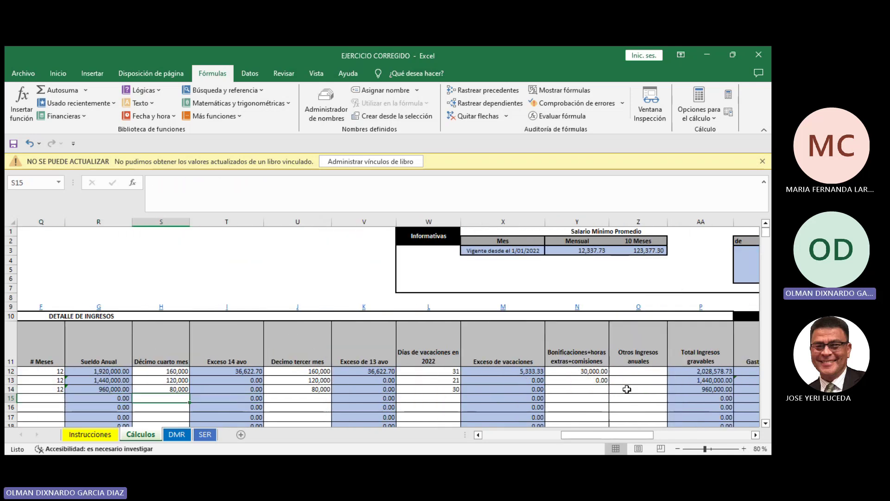
pyautogui.press('Right')
pyautogui.press('Up')
pyautogui.press('Up')
pyautogui.press('Up')
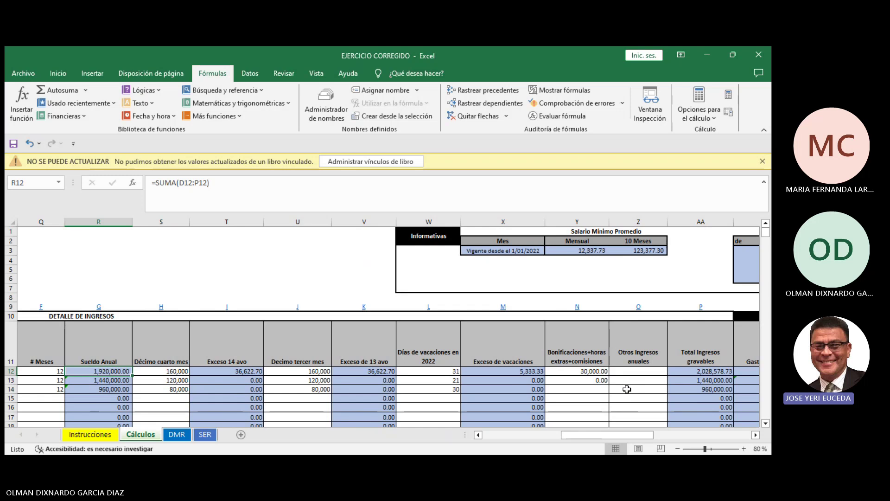
# Review the row 12 cells from the July salary in J12 through # Meses to the Sueldo Anual cell
pyautogui.press('Left')
pyautogui.press('Left')
pyautogui.press('Left')
pyautogui.press('Left')
pyautogui.press('Left')
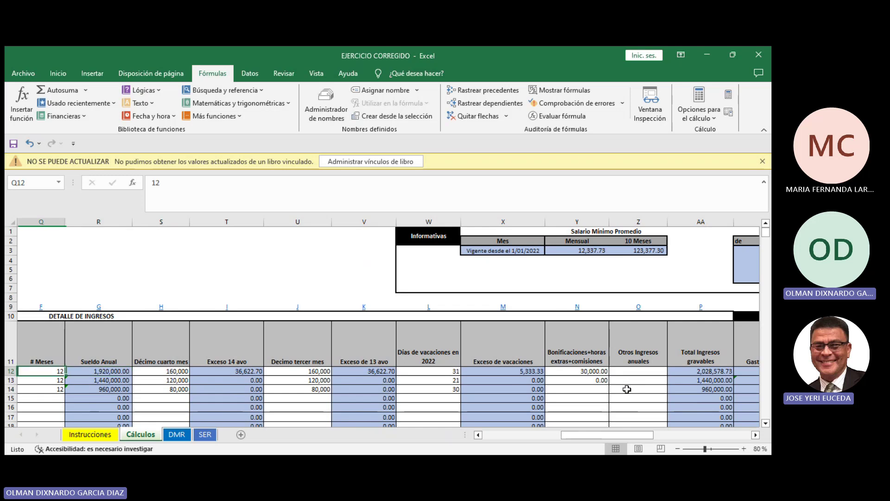
pyautogui.hscroll(-3, 626, 389)
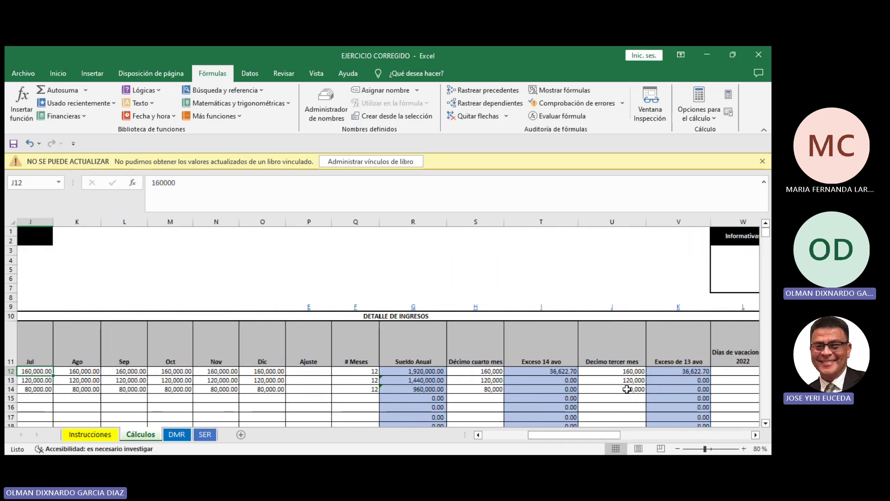
pyautogui.press('Right')
pyautogui.press('Right')
pyautogui.press('Right')
pyautogui.press('Right')
pyautogui.press('Right')
pyautogui.press('Right')
pyautogui.press('Left')
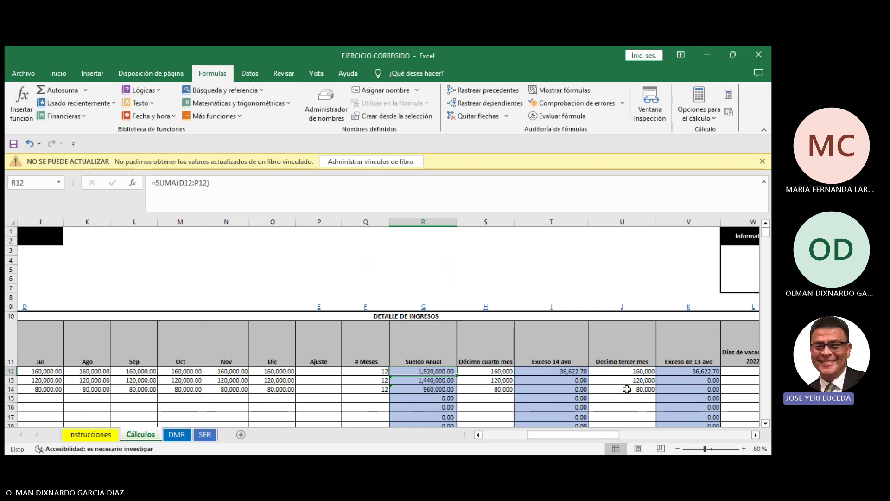
# Return along row 12 to the deductions and examine the Otras/Ajuste entry in AF12 and the public pension entry in AD12
pyautogui.press('Right')
pyautogui.press('Right')
pyautogui.press('Right')
pyautogui.press('Right')
pyautogui.press('Right')
pyautogui.press('Right')
pyautogui.press('Right')
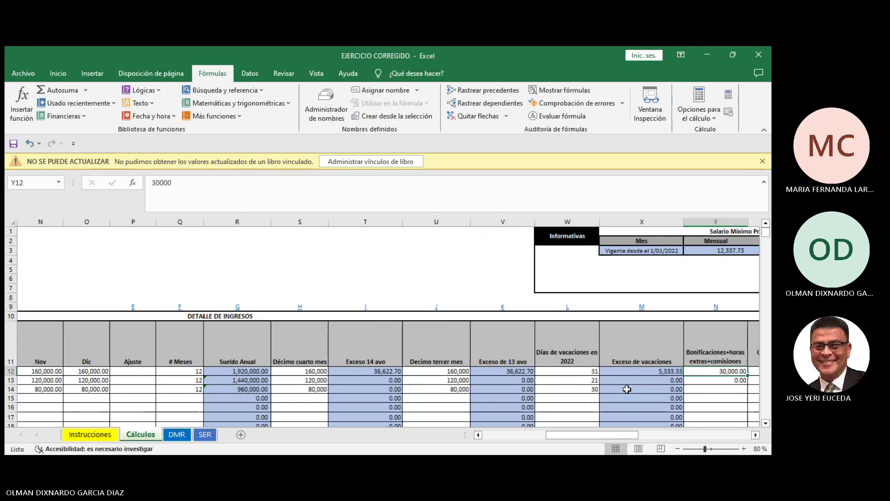
pyautogui.press('Right')
pyautogui.press('Right')
pyautogui.press('Right')
pyautogui.press('Right')
pyautogui.press('Right')
pyautogui.press('Right')
pyautogui.press('Right')
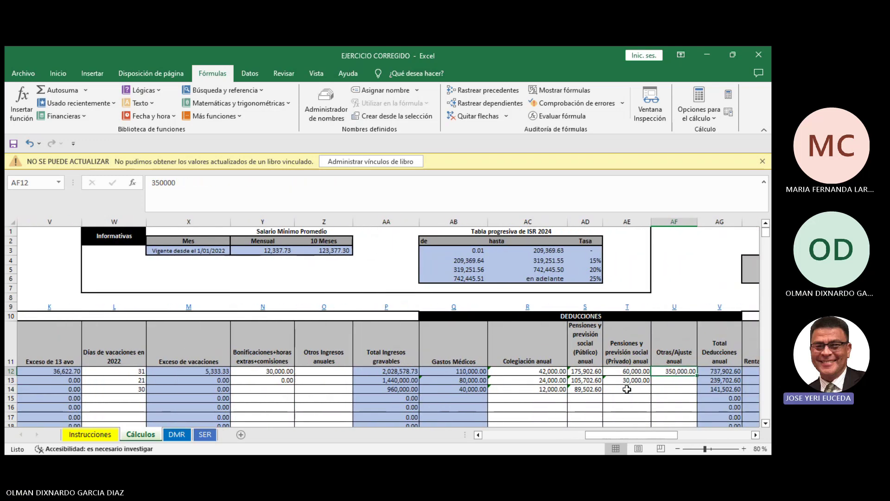
pyautogui.press('Left')
pyautogui.press('Left')
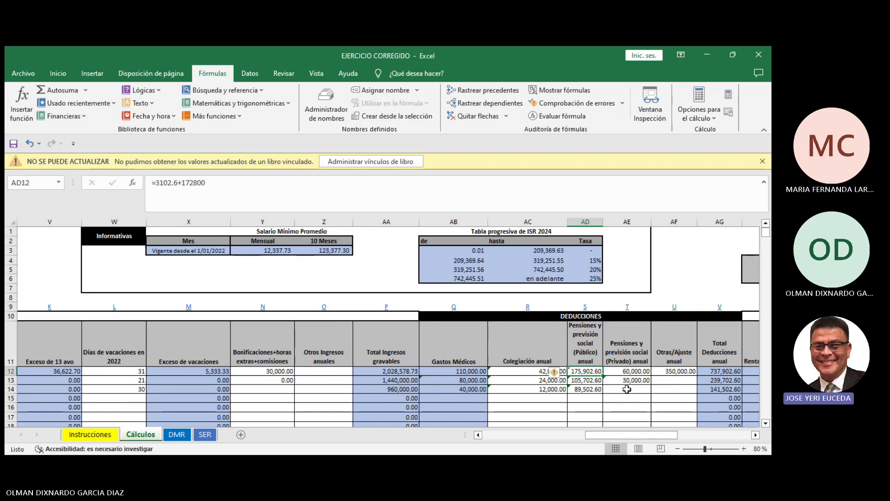
pyautogui.click(677, 375)
pyautogui.click(582, 372)
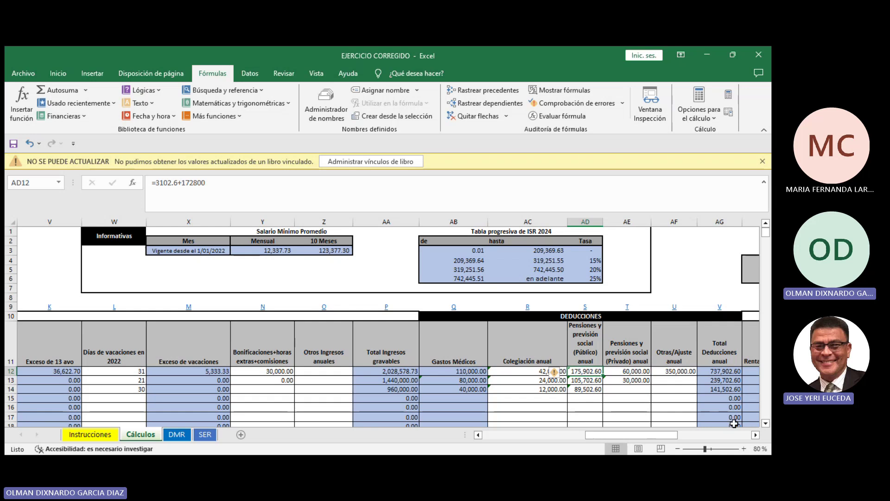
# Open the Total Deducciones anual formula in AG12 to examine the range of deduction cells it sums
pyautogui.click(728, 371)
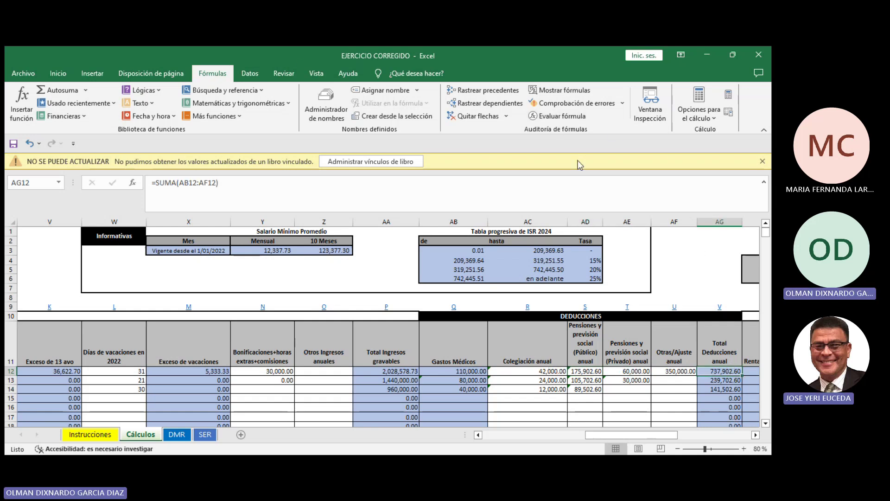
pyautogui.click(574, 187)
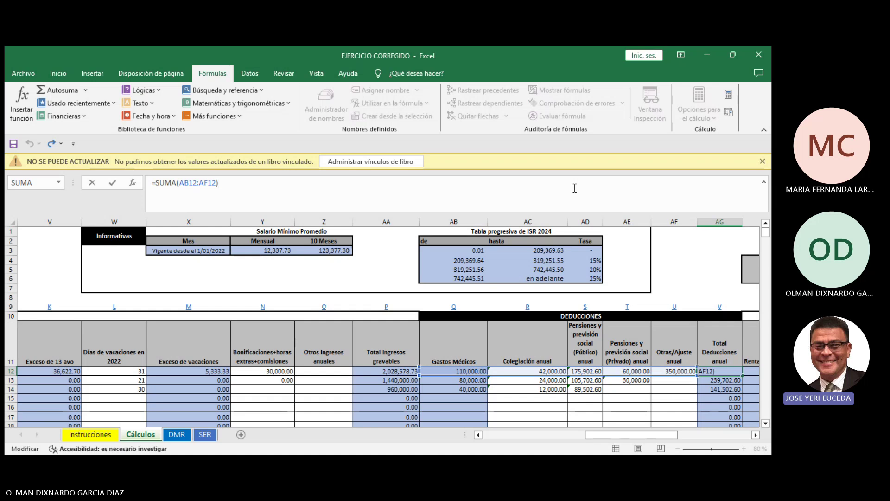
pyautogui.press('Return')
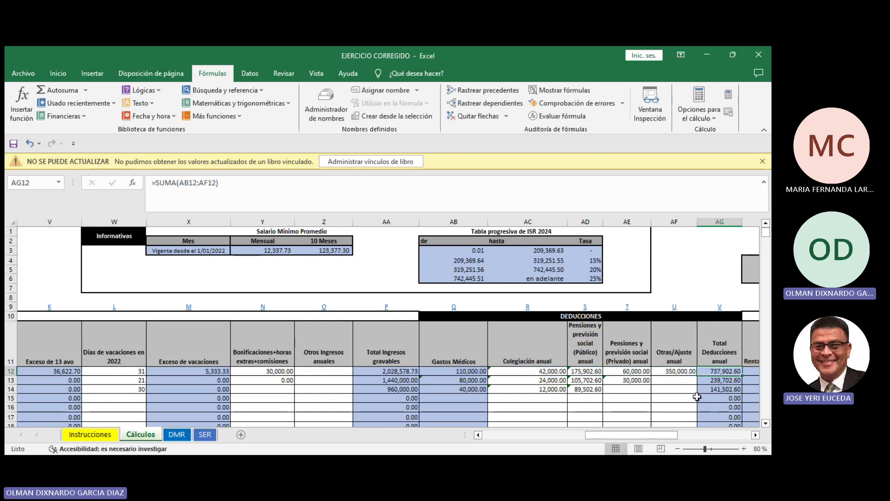
pyautogui.click(689, 397)
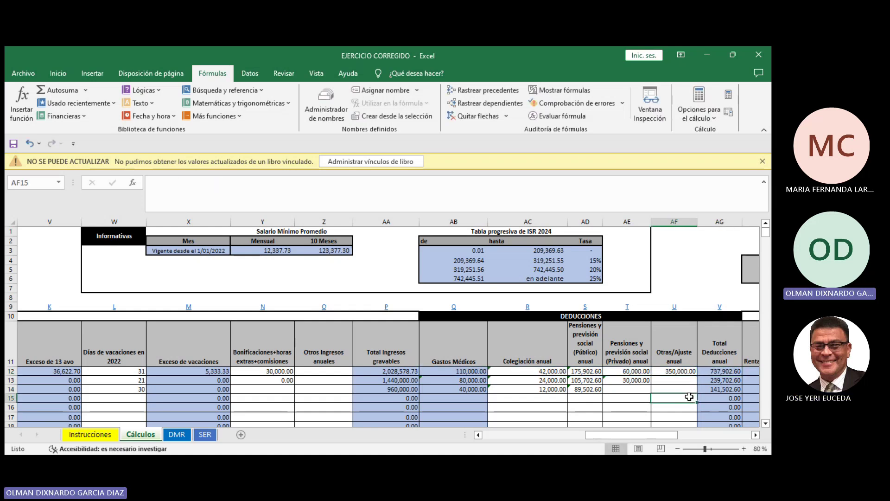
pyautogui.click(727, 372)
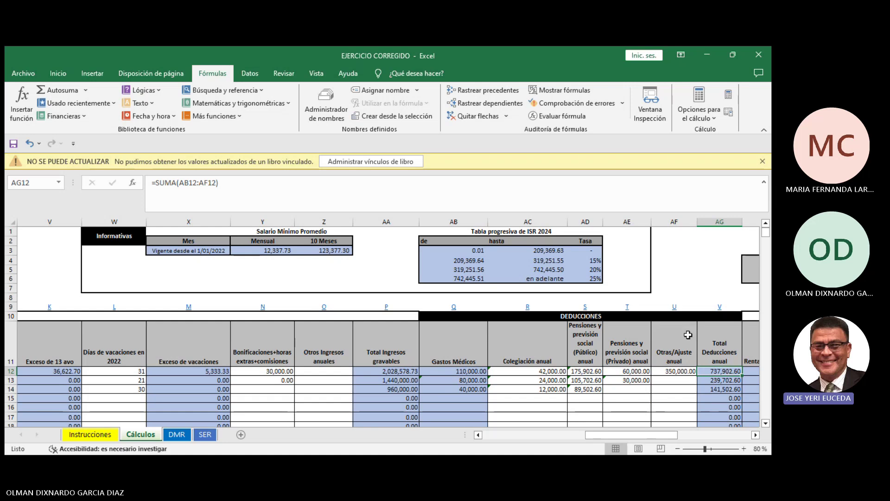
pyautogui.click(436, 199)
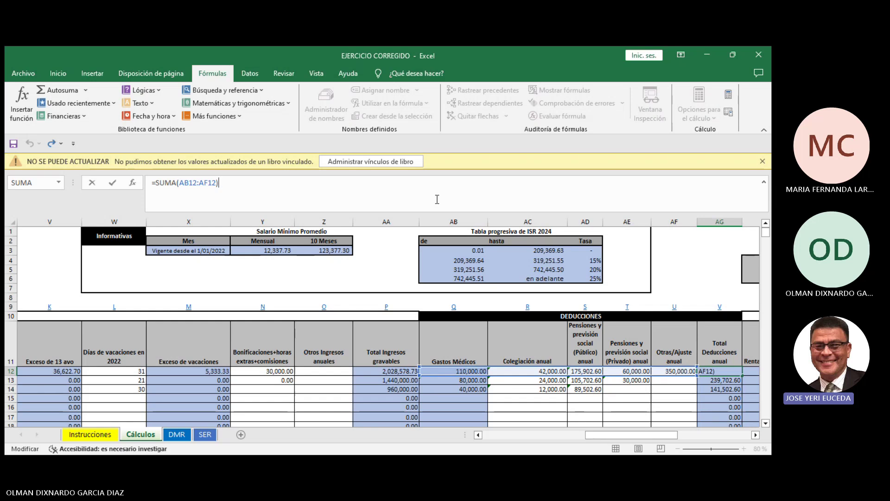
pyautogui.press('Return')
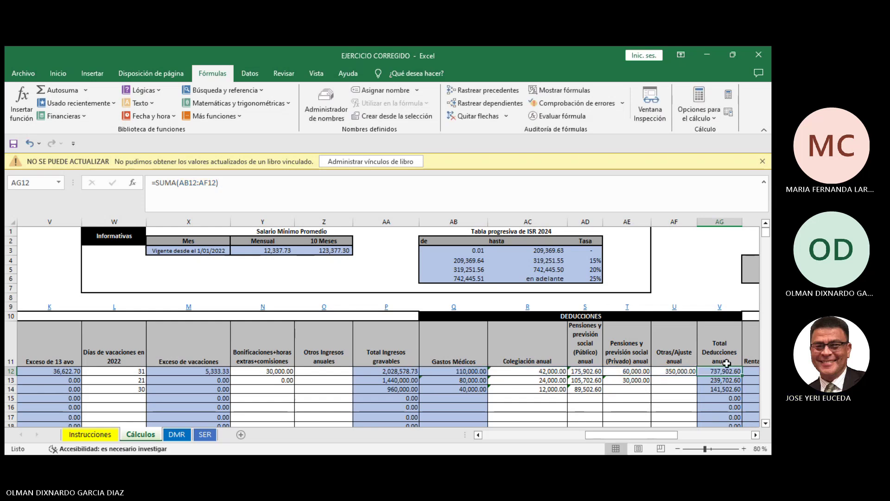
pyautogui.click(681, 404)
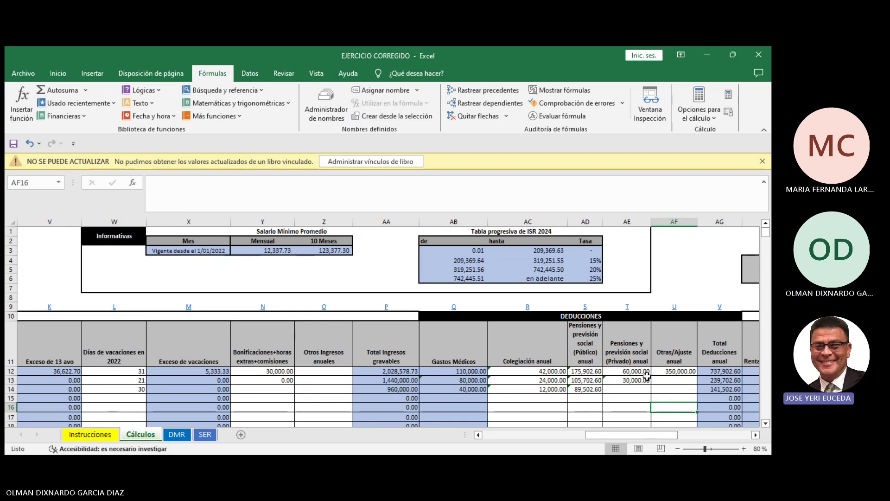
# Replace the private pension deduction in AE12 with =3500*12 and compare it with the formula in AE13
pyautogui.click(629, 370)
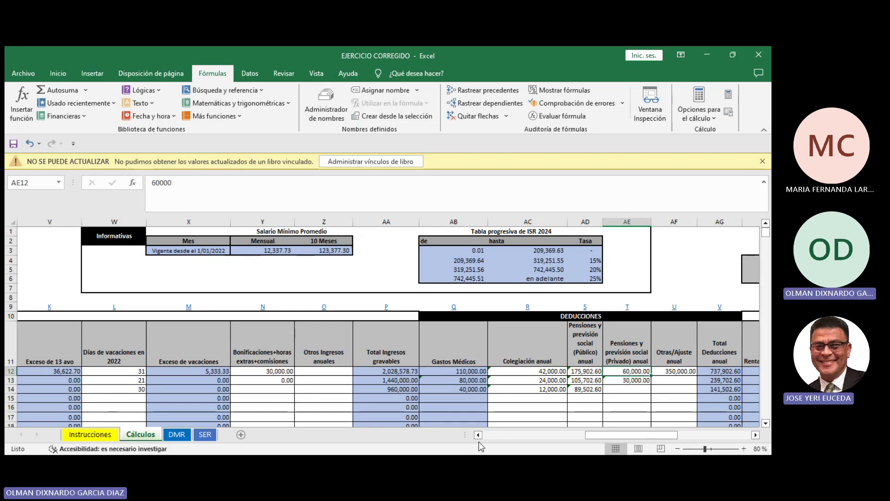
pyautogui.write('=')
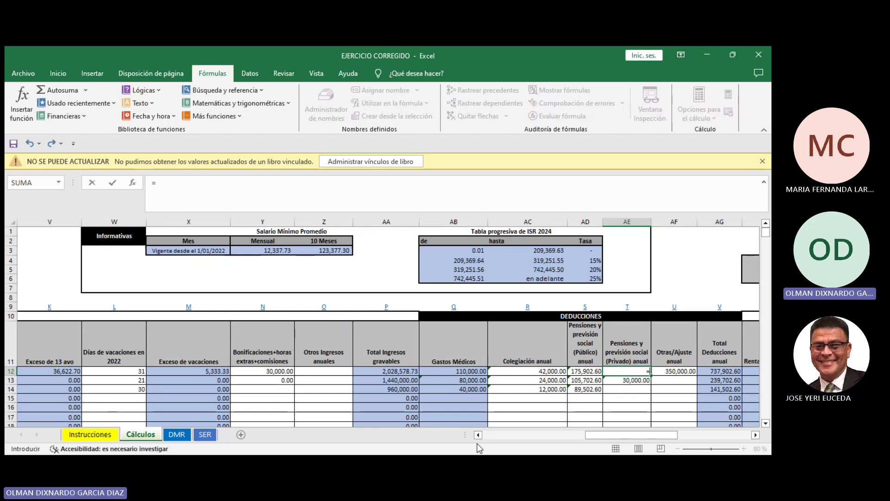
pyautogui.write('3500*1')
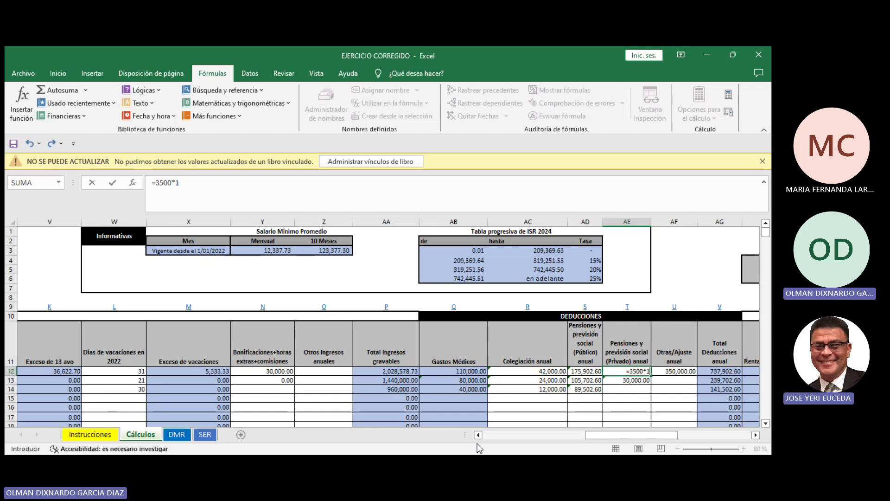
pyautogui.write('2')
pyautogui.press('Return')
pyautogui.press('Up')
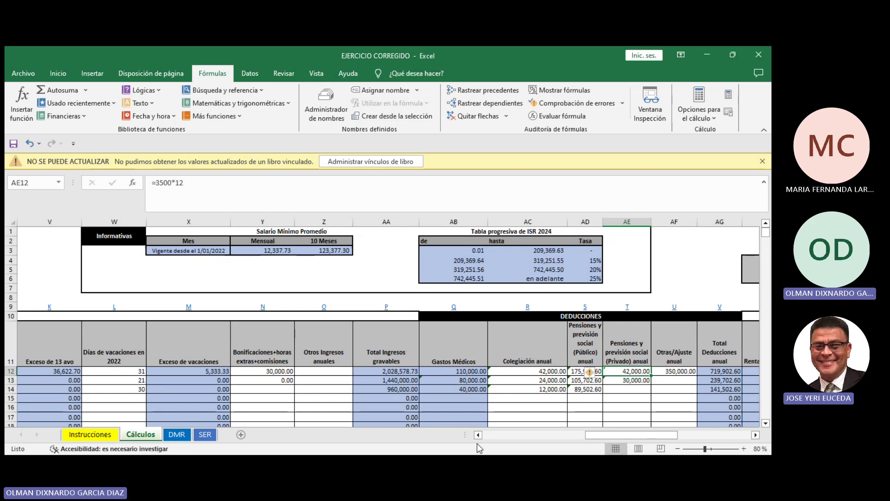
pyautogui.press('Down')
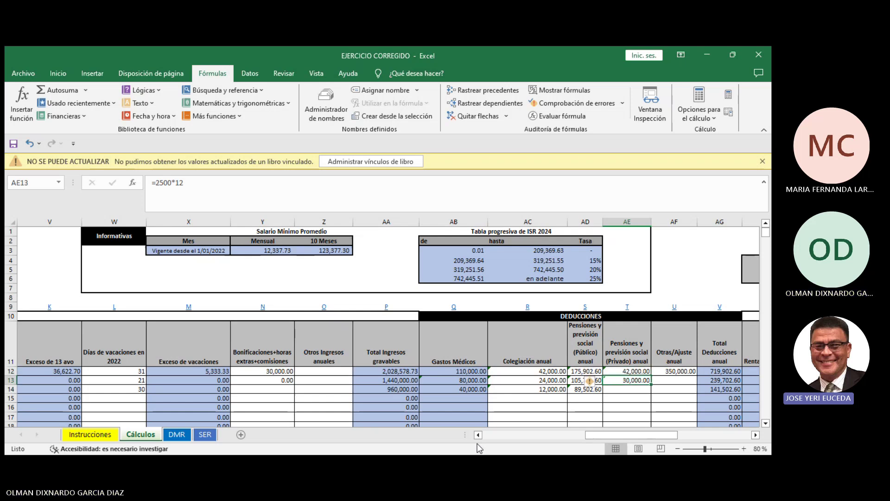
pyautogui.press('Up')
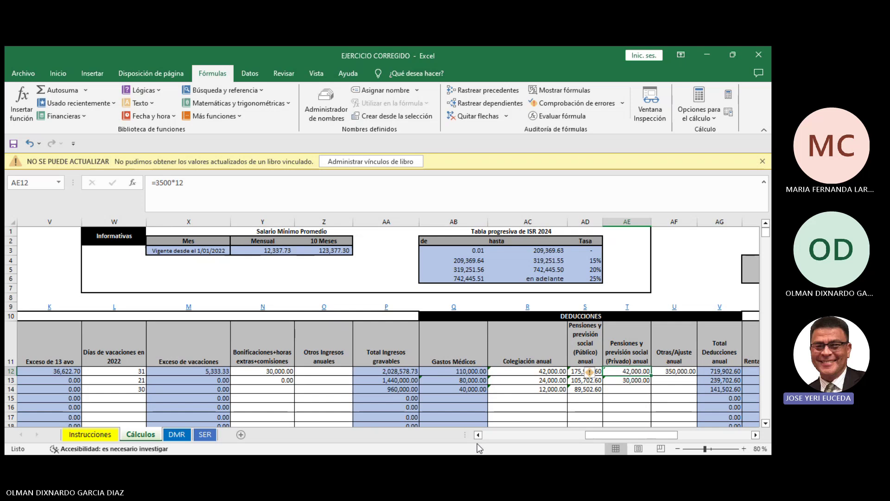
# Examine the Otras/Ajuste anual cells AF13 and AF12 along with the neighbouring total deductions and net taxable income cells in row 12
pyautogui.press('Down')
pyautogui.press('Right')
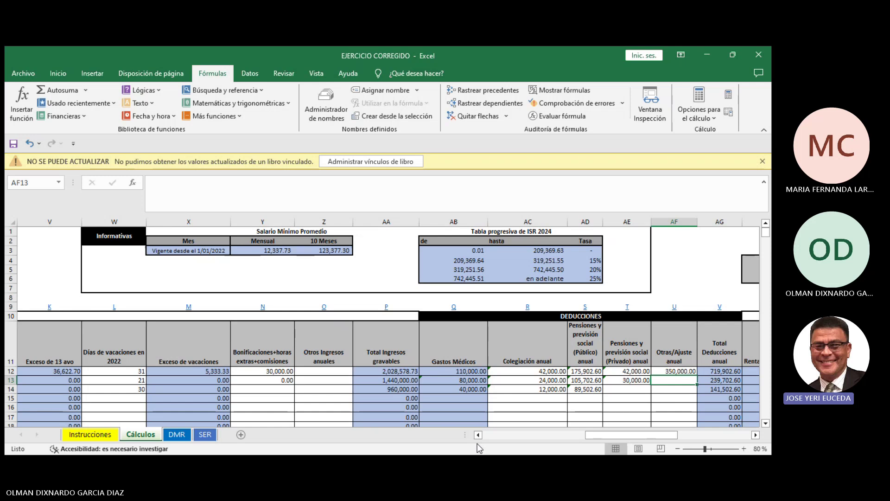
pyautogui.hotkey('alt', '=')
pyautogui.press('Escape')
pyautogui.press('Up')
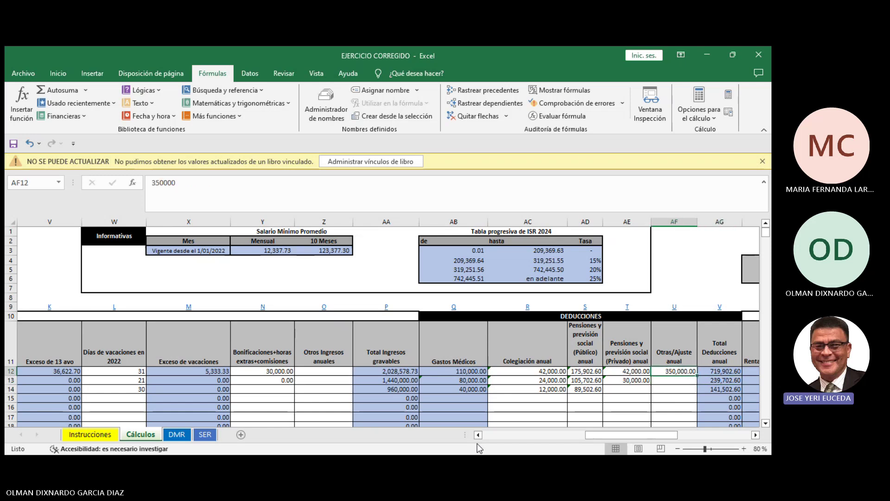
pyautogui.press('Right')
pyautogui.press('Right')
pyautogui.press('Left')
pyautogui.press('Left')
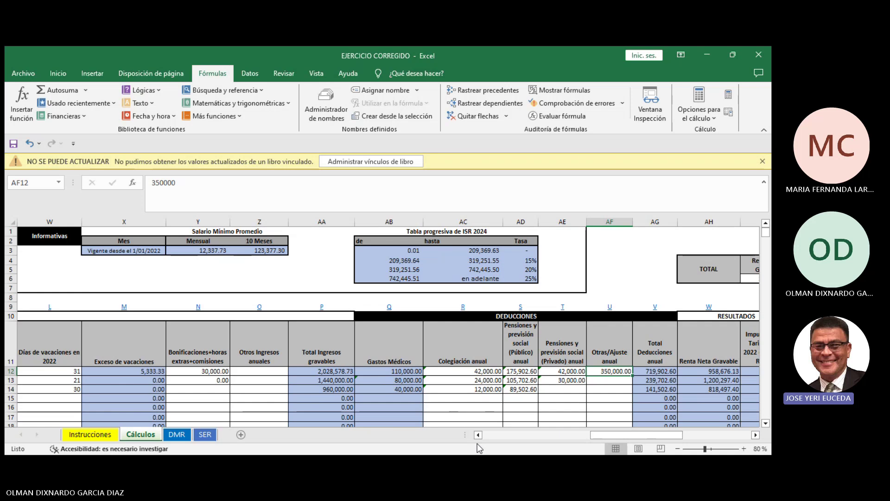
# Open the Renta Neta Gravable formula in AH12 to examine its age condition and the cells it references
pyautogui.press('Right')
pyautogui.press('Right')
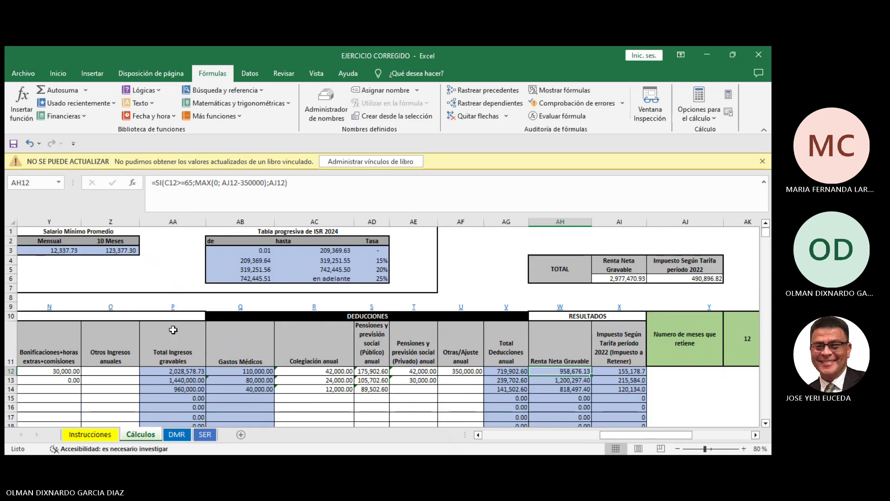
pyautogui.click(299, 198)
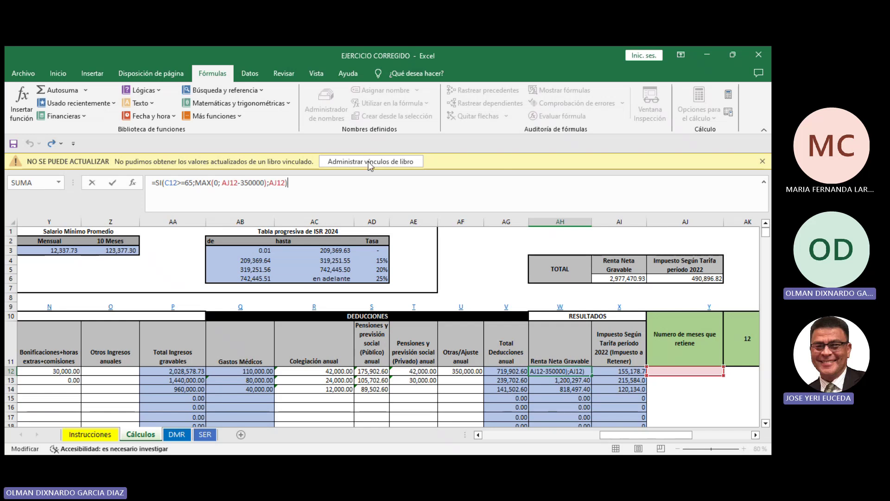
pyautogui.press('Return')
pyautogui.click(561, 369)
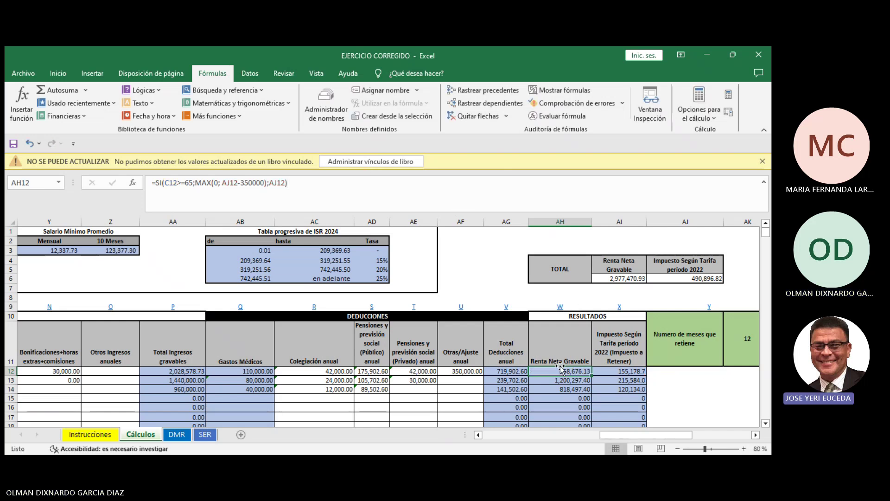
# Trace the precedents of the Renta Neta Gravable formula in AH12, and save the workbook
pyautogui.click(490, 93)
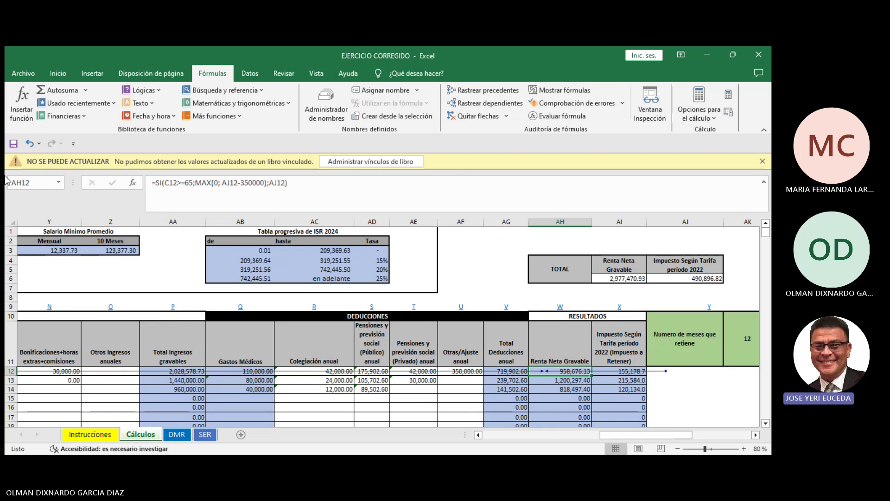
pyautogui.click(13, 144)
pyautogui.click(555, 377)
pyautogui.click(555, 371)
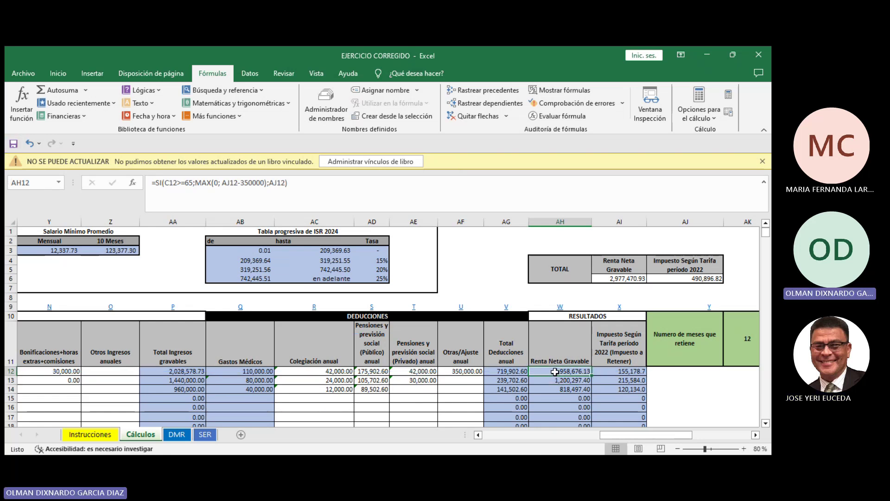
# Compare the Total Deducciones anual formula in AG12 with the references in the AH12 formula
pyautogui.click(510, 371)
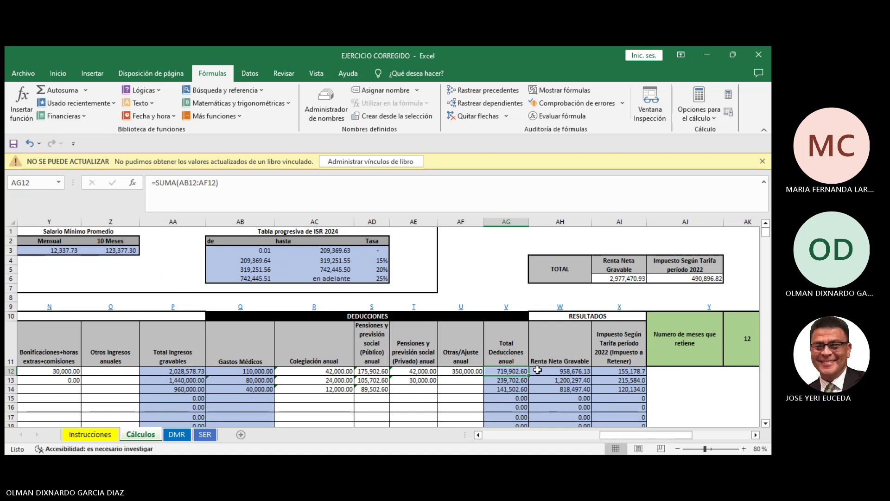
pyautogui.click(538, 369)
pyautogui.click(401, 187)
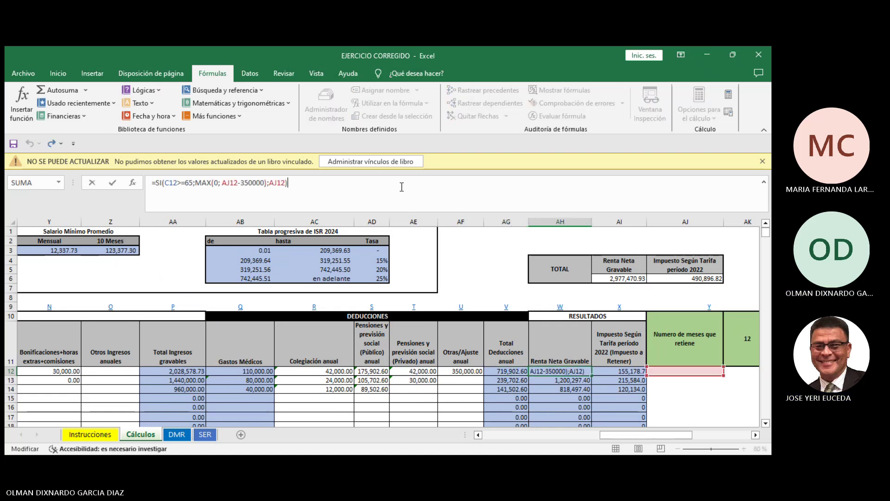
pyautogui.press('Escape')
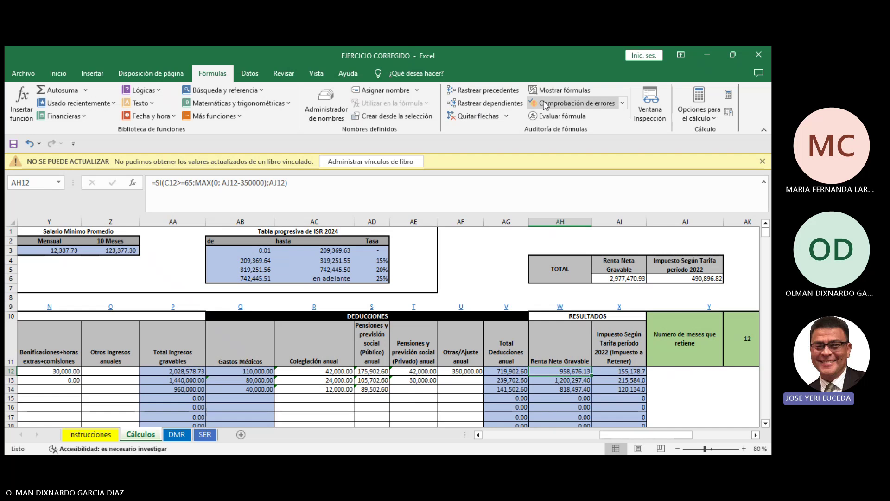
# Trace the precedents of AH12 again, follow the arrows back along row 12 to the monthly salaries, and save the workbook
pyautogui.click(486, 104)
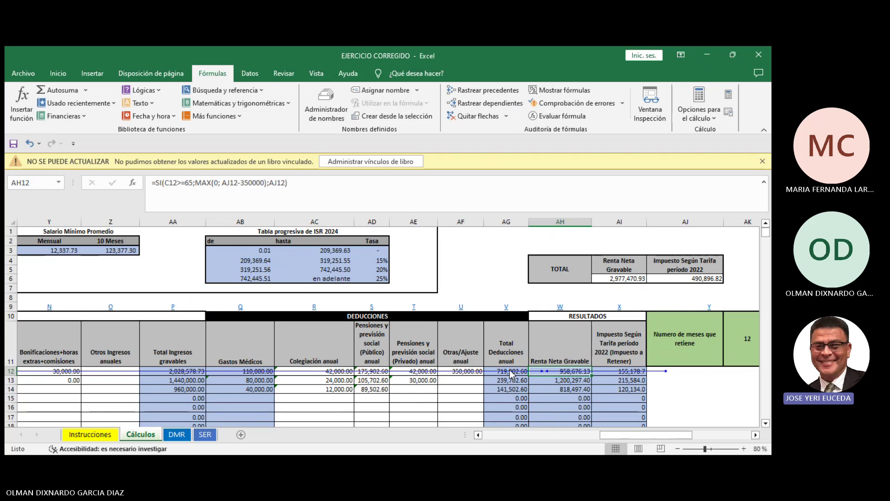
pyautogui.click(477, 435)
pyautogui.click(477, 435)
pyautogui.click(478, 436)
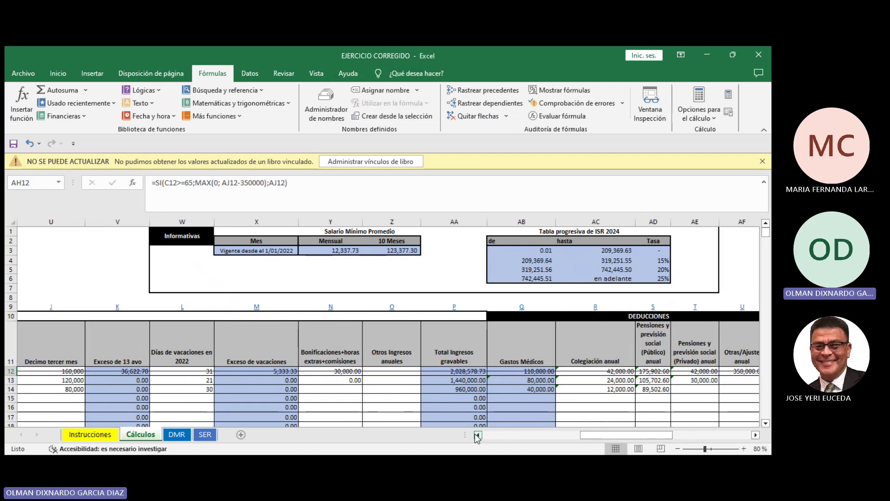
pyautogui.click(478, 436)
pyautogui.click(477, 435)
pyautogui.click(477, 436)
pyautogui.click(477, 435)
pyautogui.click(478, 436)
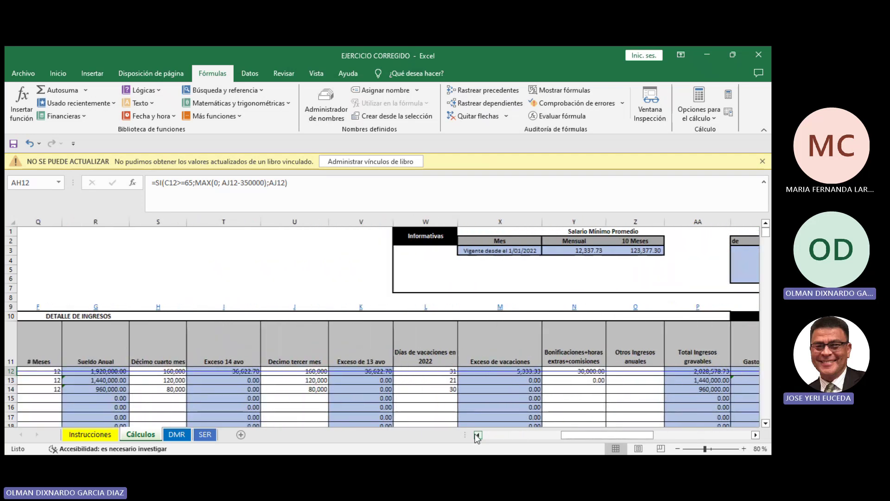
pyautogui.click(478, 435)
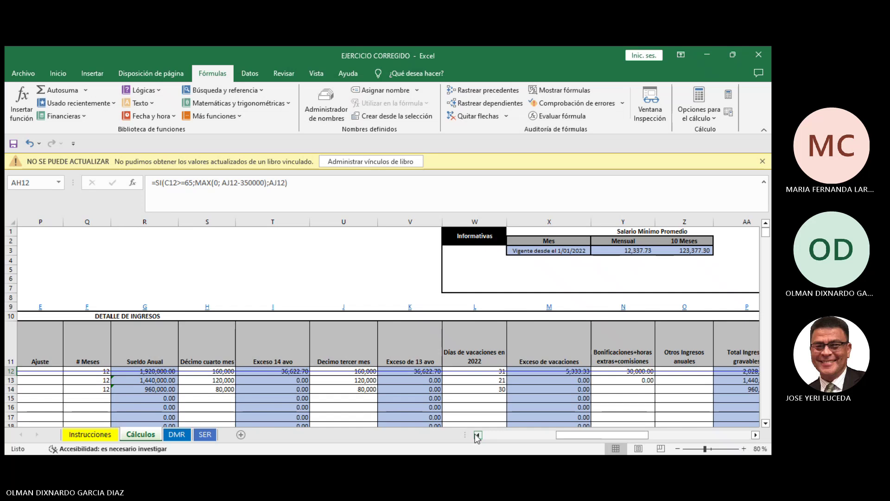
pyautogui.click(478, 434)
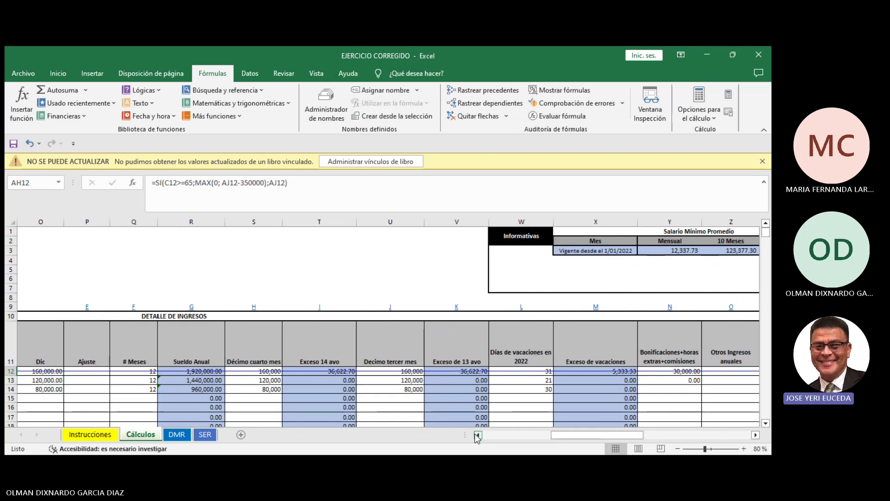
pyautogui.click(478, 434)
pyautogui.click(477, 434)
pyautogui.click(477, 434)
pyautogui.click(478, 434)
pyautogui.click(477, 434)
pyautogui.click(478, 434)
pyautogui.click(477, 434)
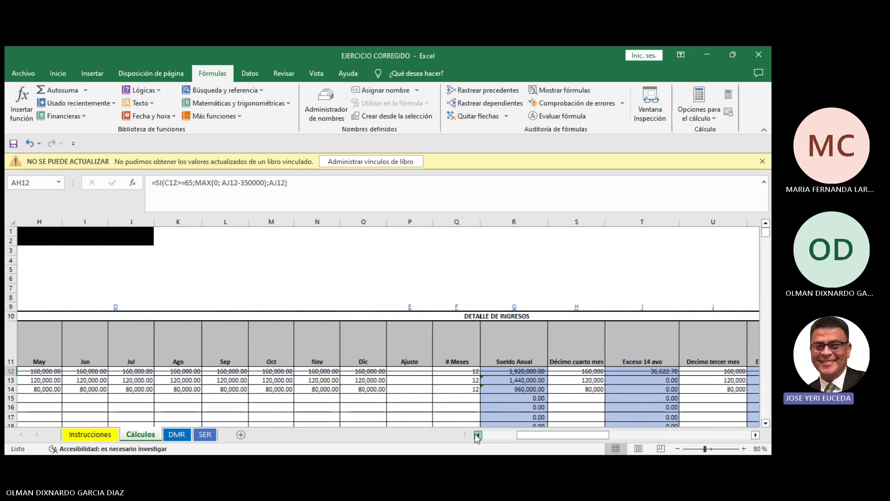
pyautogui.click(478, 434)
pyautogui.moveTo(542, 435); pyautogui.dragTo(636, 439)
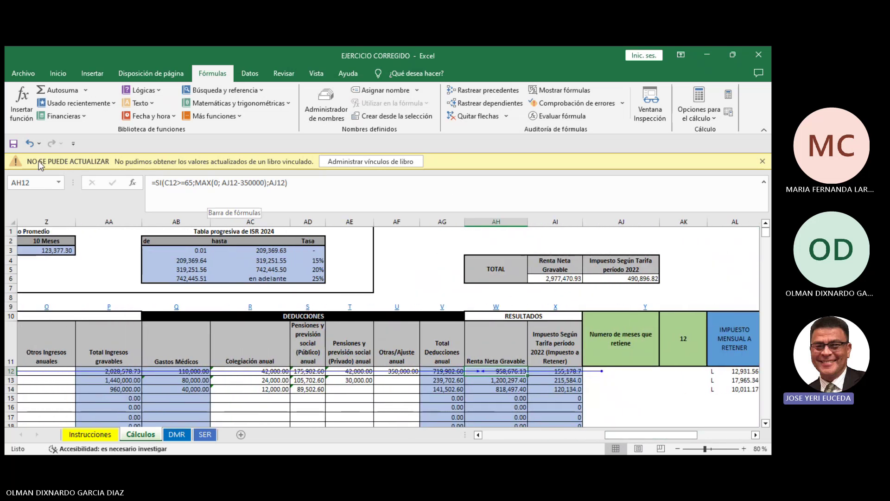
pyautogui.click(14, 145)
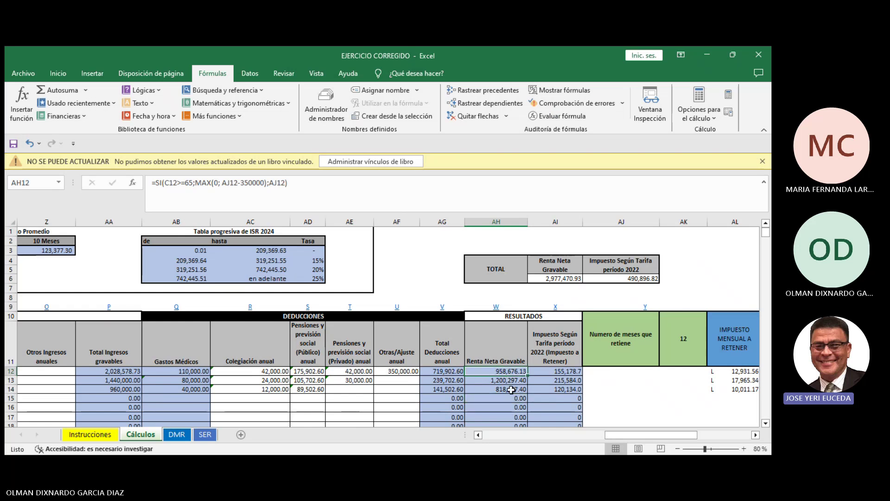
# Replace the Renta Neta Gravable formula in AH12 with =AA12-AG12 and fill it down to AH15
pyautogui.press('BackSpace')
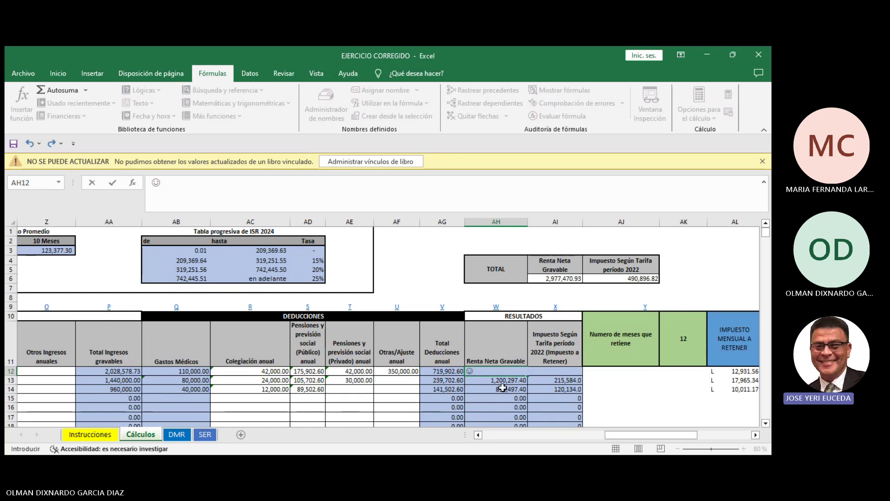
pyautogui.write('=')
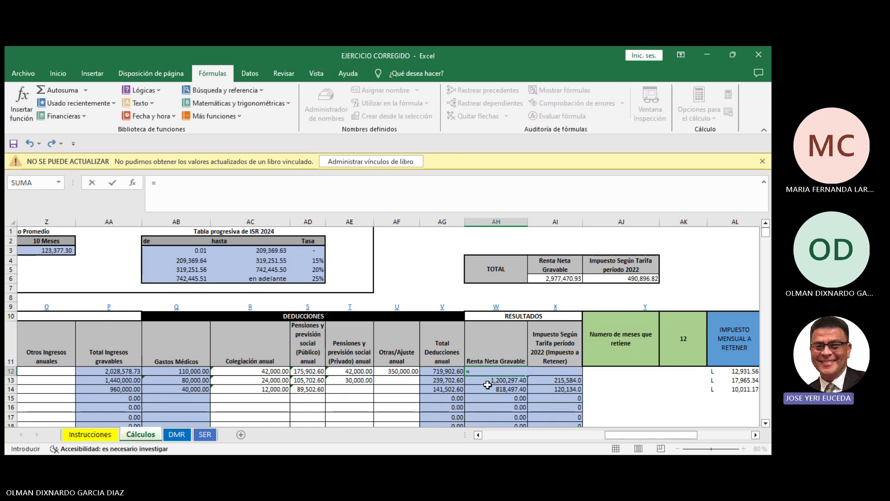
pyautogui.click(131, 373)
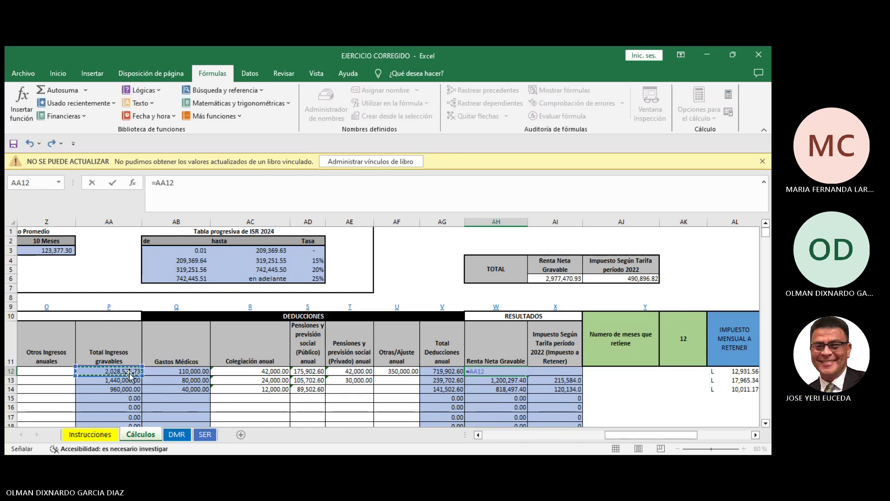
pyautogui.write('-')
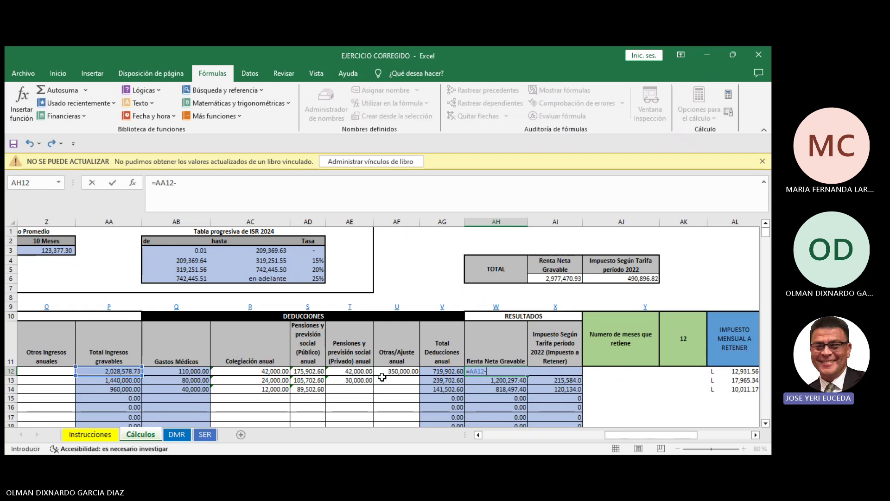
pyautogui.click(437, 371)
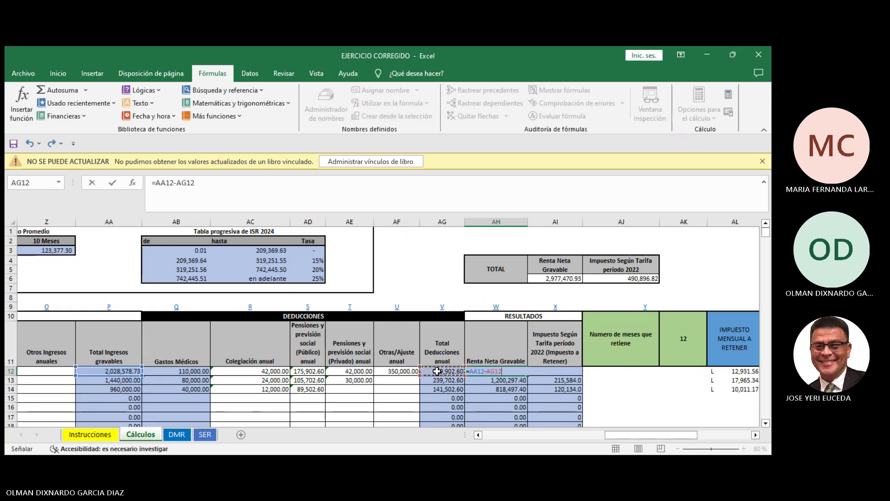
pyautogui.press('Tab')
pyautogui.click(515, 371)
pyautogui.moveTo(527, 375); pyautogui.dragTo(526, 400)
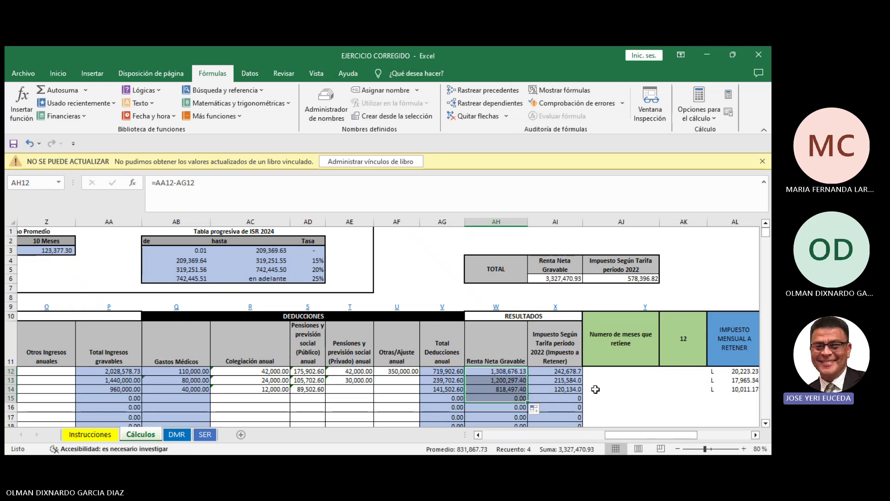
# Check the filled Renta Neta Gravable formulas in AH13 and AH14 against the one in AH12
pyautogui.click(496, 380)
pyautogui.click(404, 190)
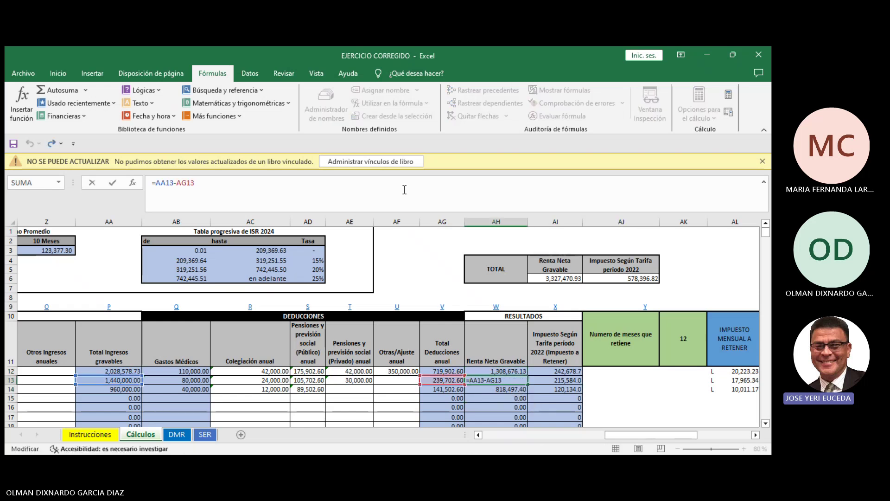
pyautogui.press('Escape')
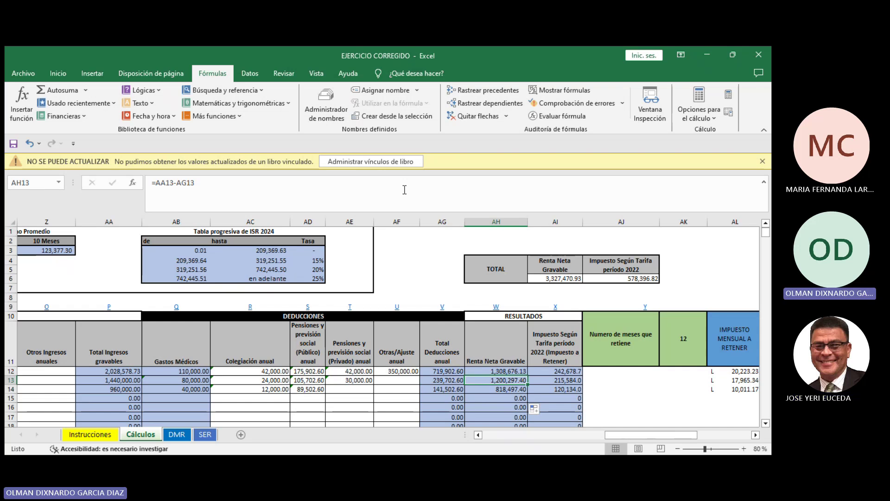
pyautogui.click(519, 388)
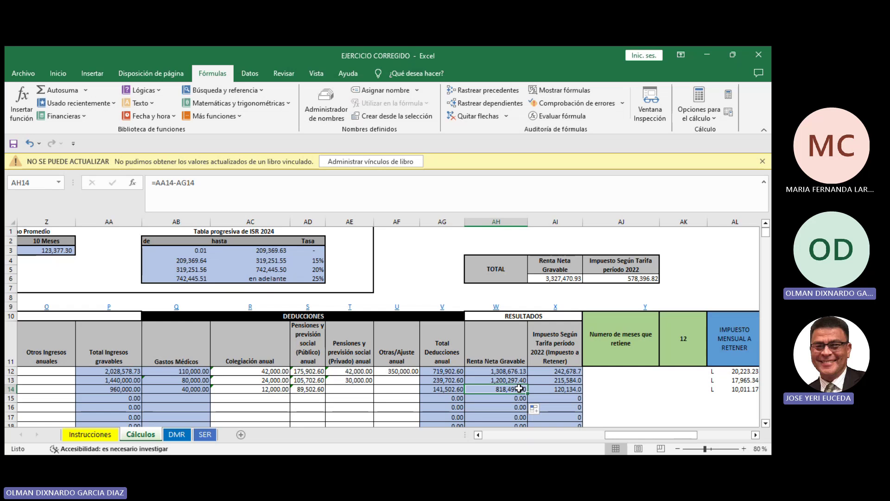
pyautogui.click(523, 372)
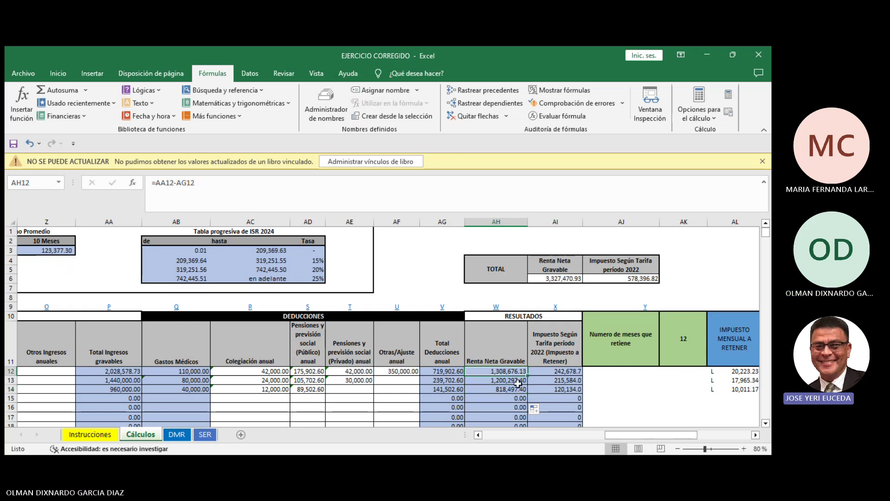
# Examine the tax references in AI12 and AI14 and the bracket table total in AR17 that feeds the first employee's tax
pyautogui.click(557, 371)
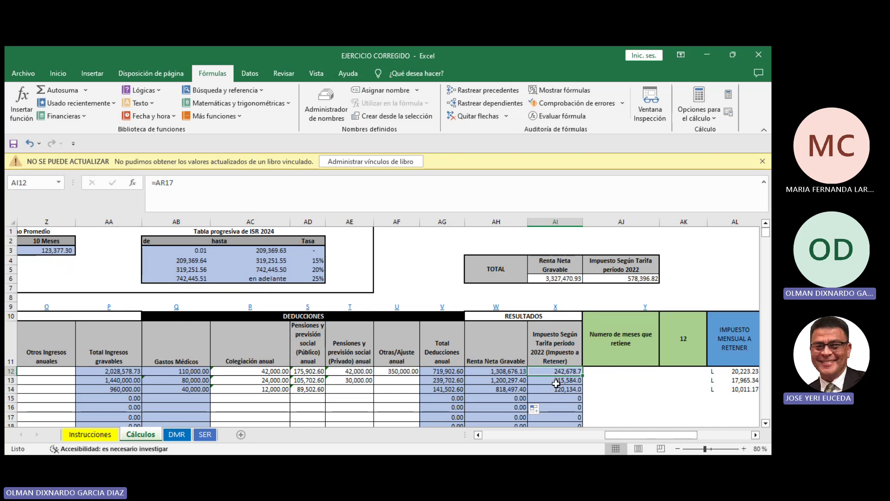
pyautogui.click(555, 389)
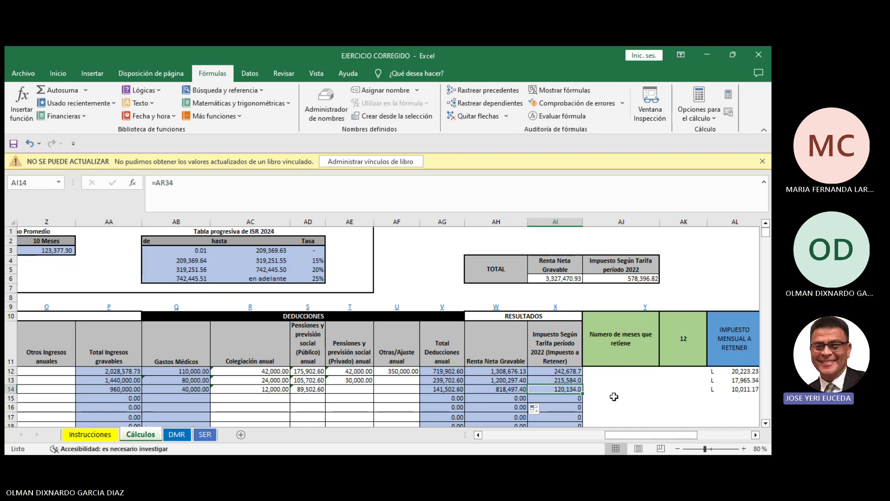
pyautogui.moveTo(681, 436); pyautogui.dragTo(695, 438)
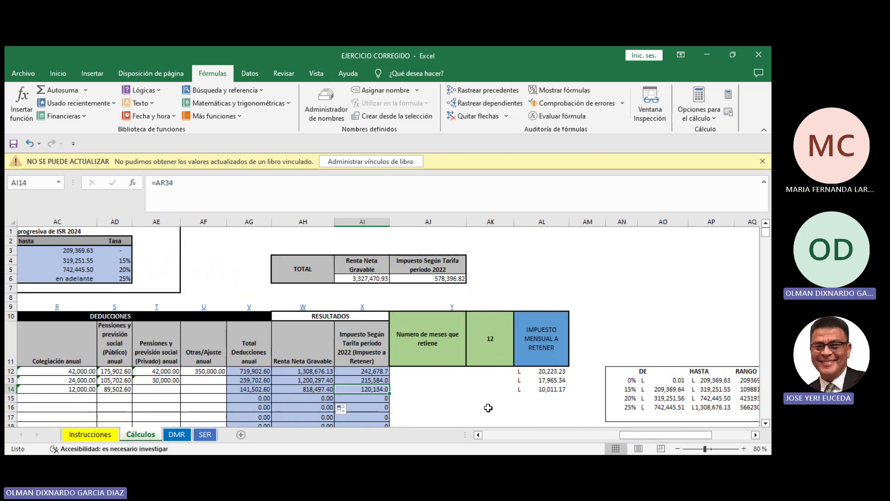
pyautogui.scroll(-2, 427, 387)
pyautogui.moveTo(625, 435); pyautogui.dragTo(646, 434)
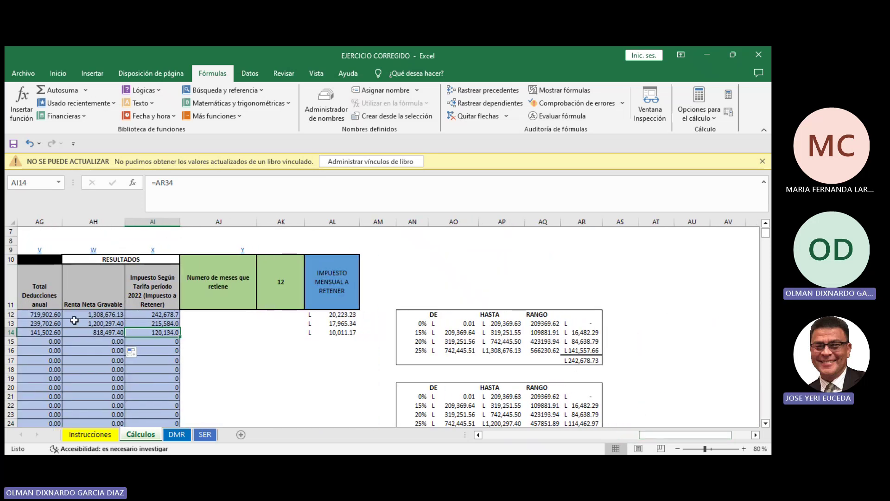
pyautogui.click(131, 315)
pyautogui.click(293, 334)
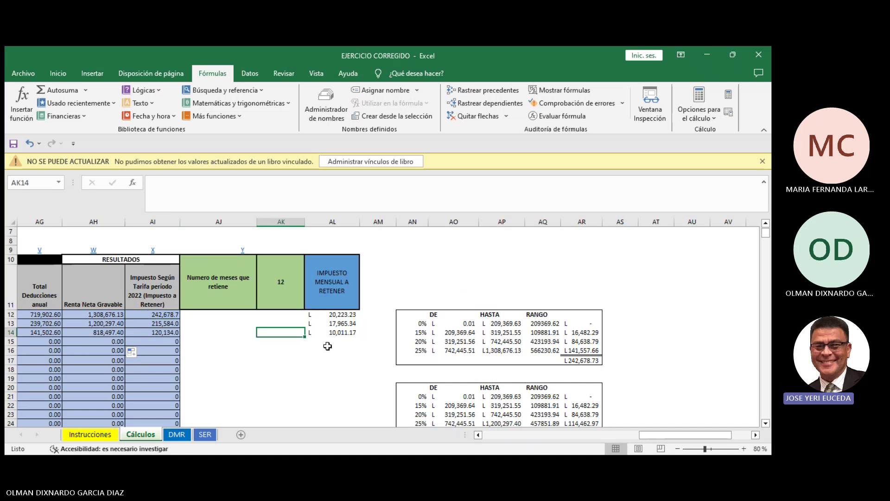
pyautogui.click(580, 362)
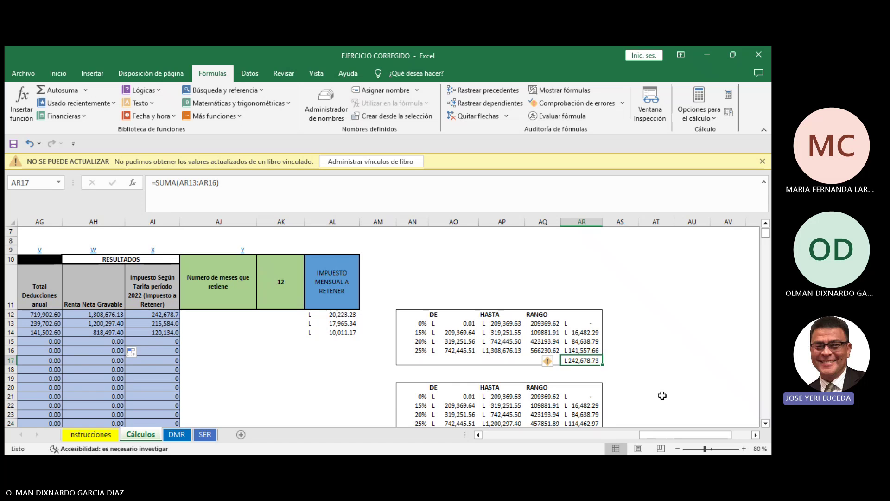
# Examine the income tax bracket tables beside the results and the RANGO formula in AQ13
pyautogui.moveTo(674, 435); pyautogui.dragTo(689, 416)
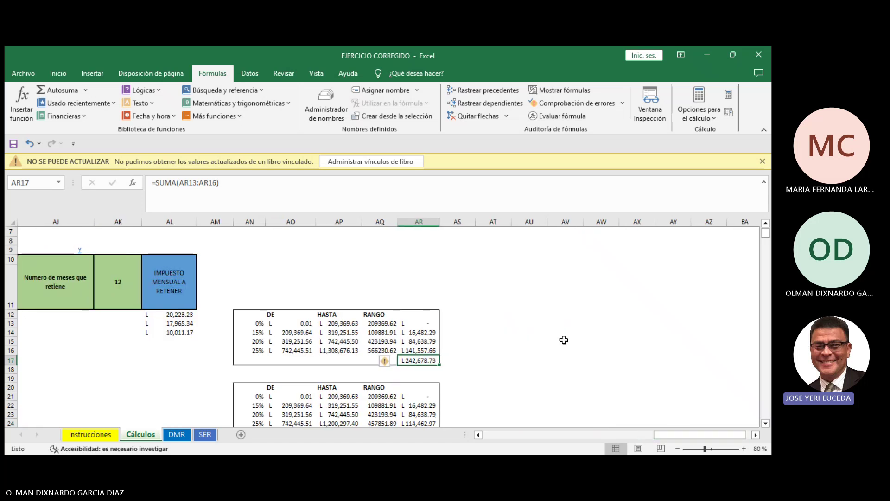
pyautogui.scroll(-2, 515, 333)
pyautogui.click(515, 335)
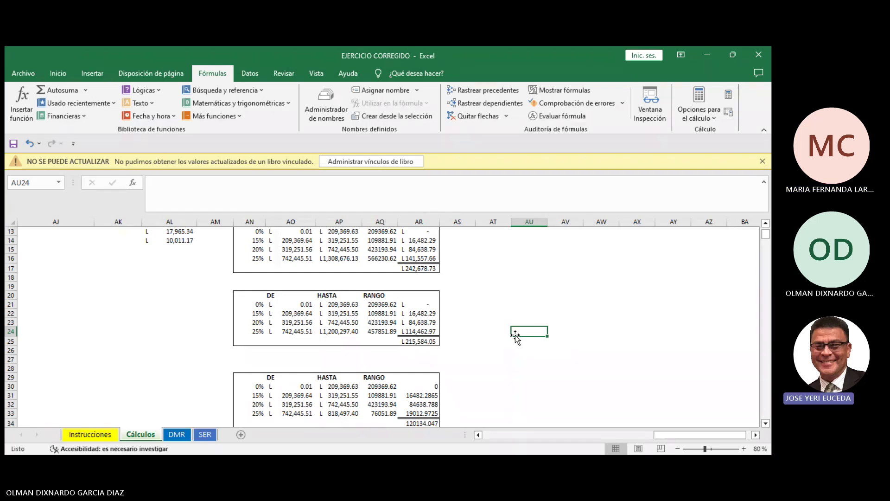
pyautogui.scroll(1, 451, 298)
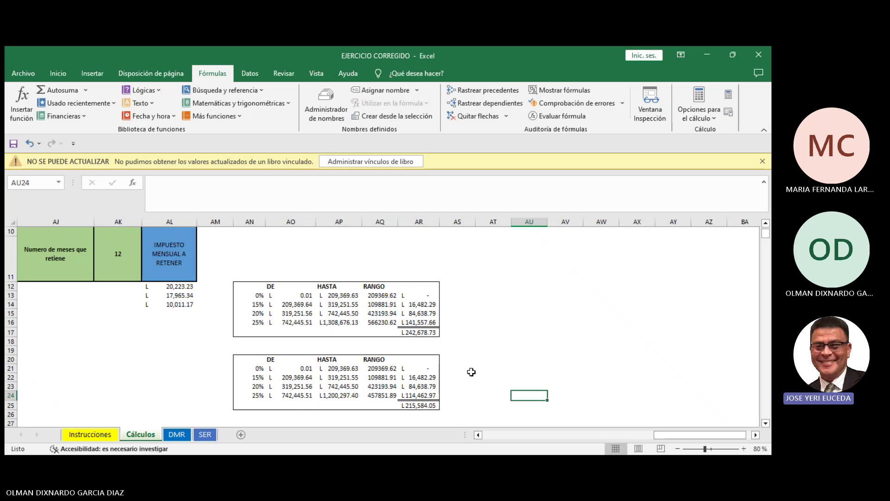
pyautogui.click(478, 435)
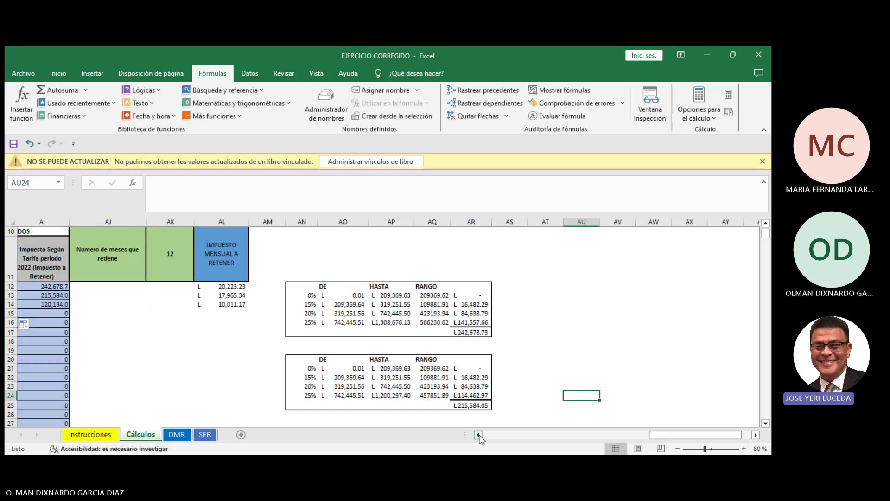
pyautogui.click(478, 435)
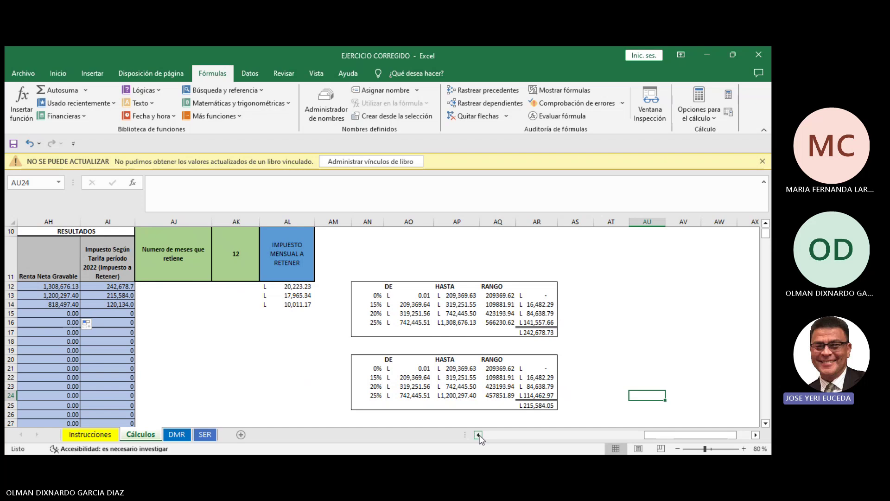
pyautogui.click(478, 435)
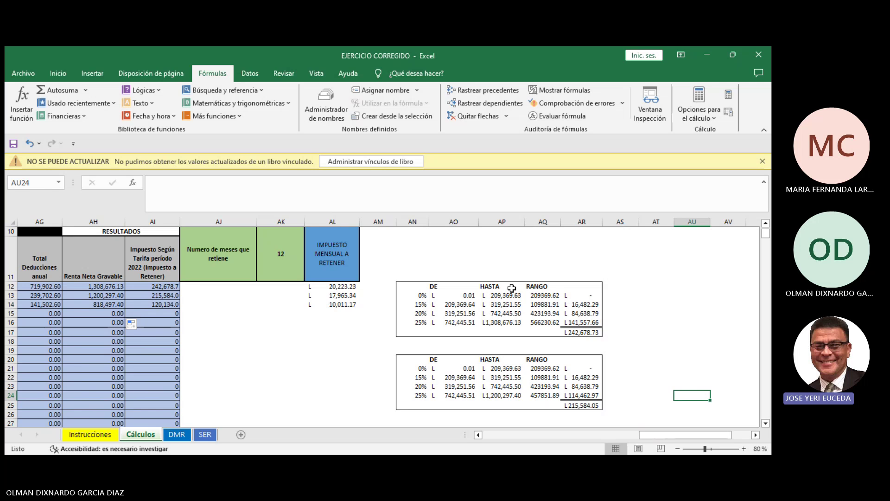
pyautogui.click(554, 293)
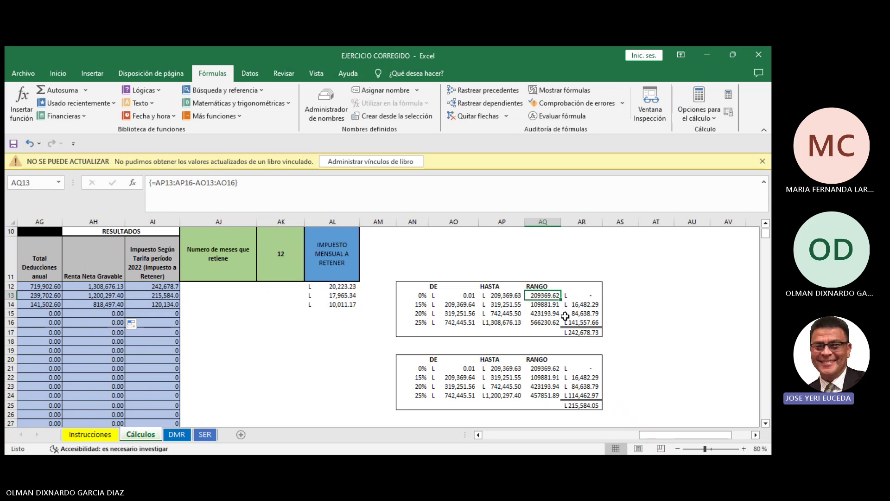
pyautogui.click(636, 314)
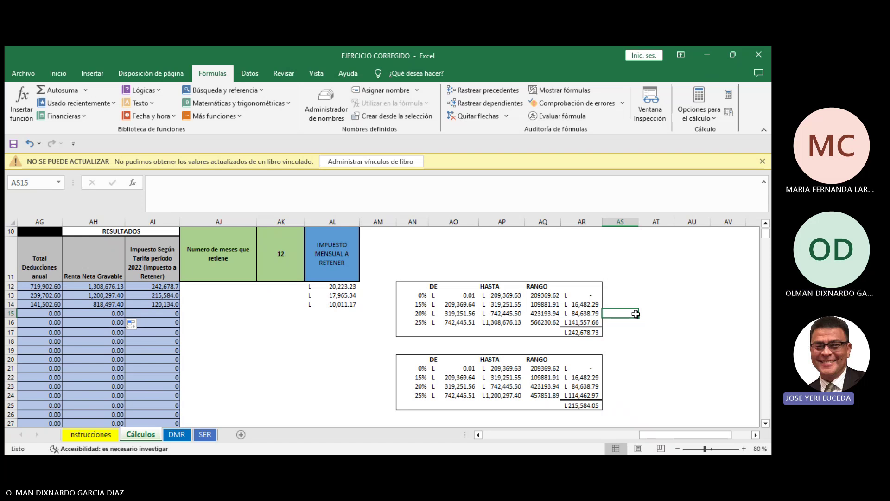
# Enter the heading IMPUESTO in AR12 above the tax amounts of the first bracket table
pyautogui.click(591, 287)
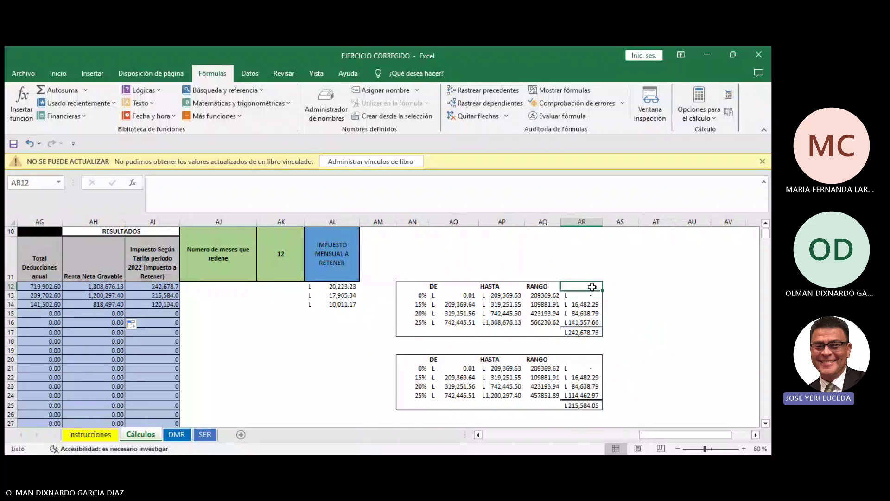
pyautogui.write('IMPUESTO')
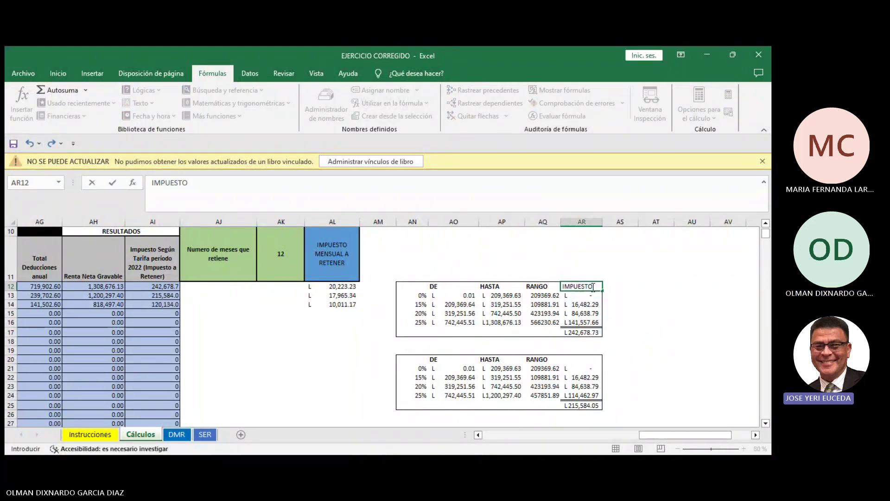
pyautogui.press('Left')
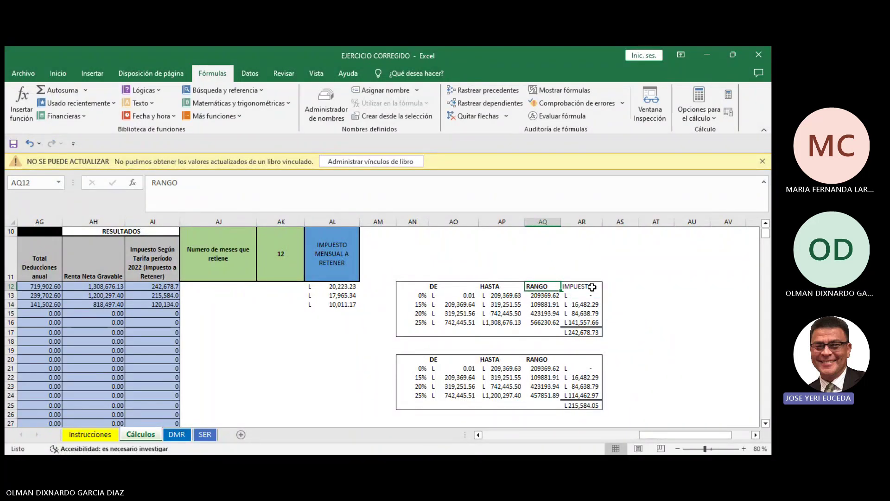
pyautogui.click(592, 286)
pyautogui.write('T')
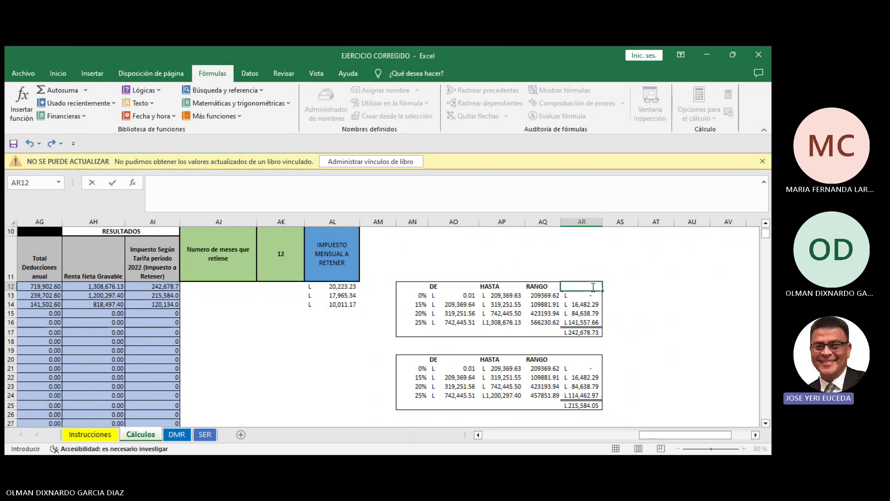
pyautogui.write('ARI')
pyautogui.press('BackSpace')
pyautogui.press('BackSpace')
pyautogui.press('BackSpace')
pyautogui.press('BackSpace')
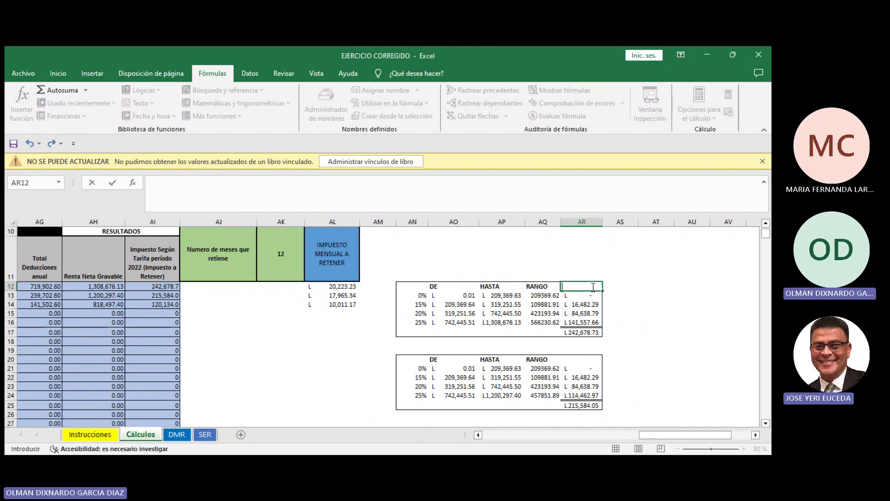
pyautogui.write('IMPUESTO')
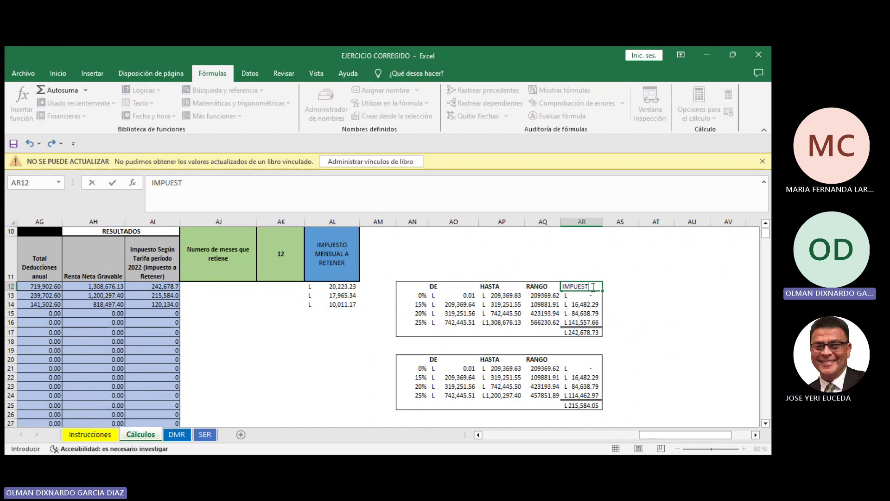
# Enter the heading TARIFA in AN12 above the percentages of the first bracket table
pyautogui.press('Left')
pyautogui.press('Left')
pyautogui.press('Left')
pyautogui.press('Left')
pyautogui.press('Left')
pyautogui.press('Right')
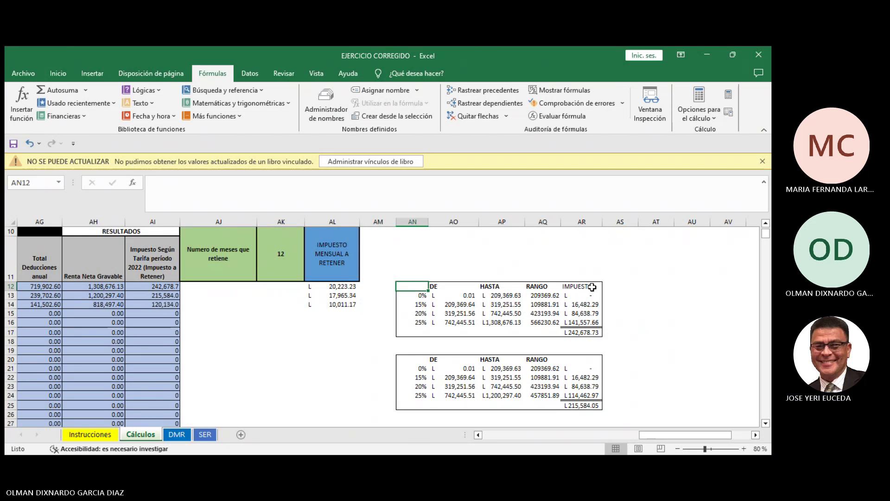
pyautogui.write('TA')
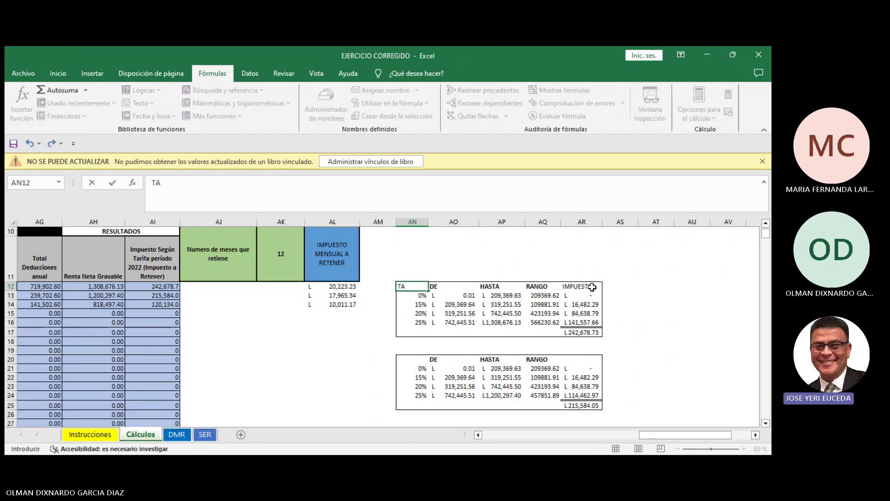
pyautogui.write('RIFA')
pyautogui.press('Up')
pyautogui.press('Right')
pyautogui.press('Right')
pyautogui.press('Right')
pyautogui.press('Right')
pyautogui.press('Right')
pyautogui.press('Right')
pyautogui.press('Right')
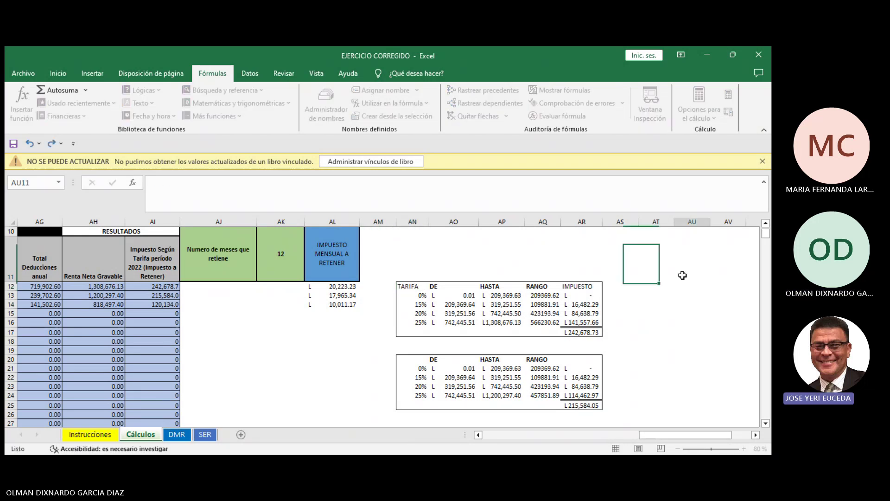
# Center the first bracket table's headings in AN12:AR12 and make them all bold
pyautogui.moveTo(597, 285); pyautogui.dragTo(421, 289)
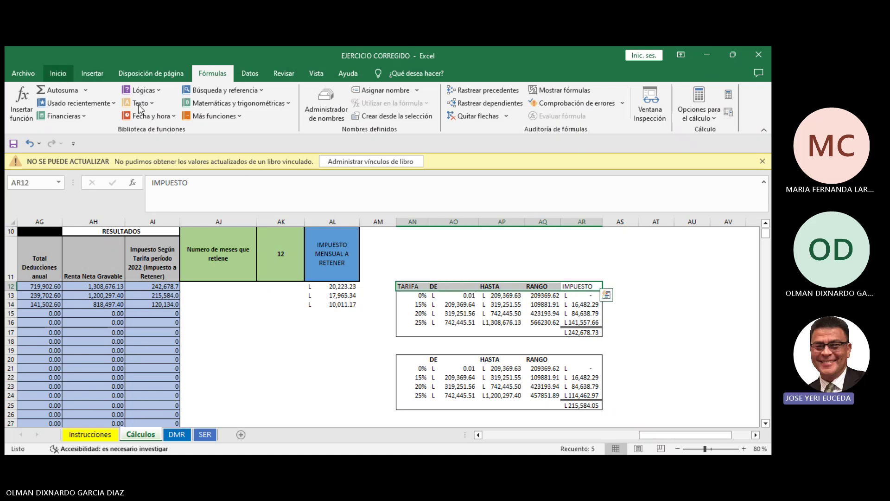
pyautogui.click(58, 73)
pyautogui.click(212, 111)
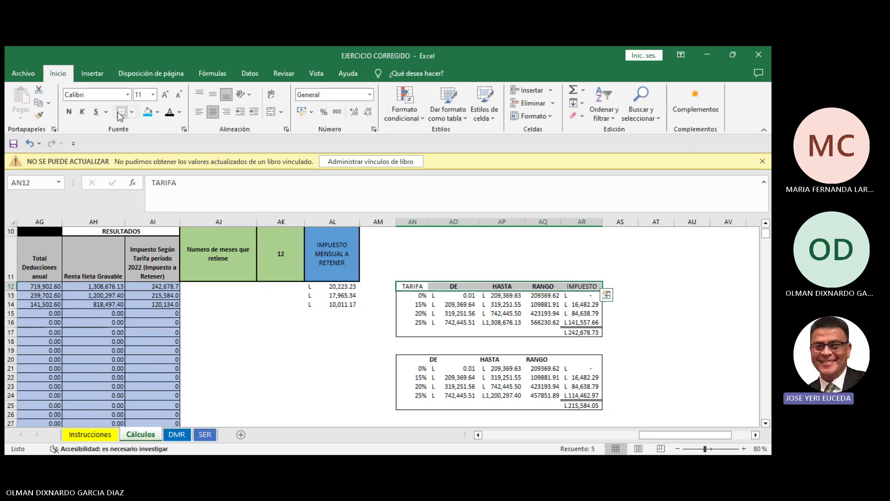
pyautogui.click(69, 112)
pyautogui.click(725, 359)
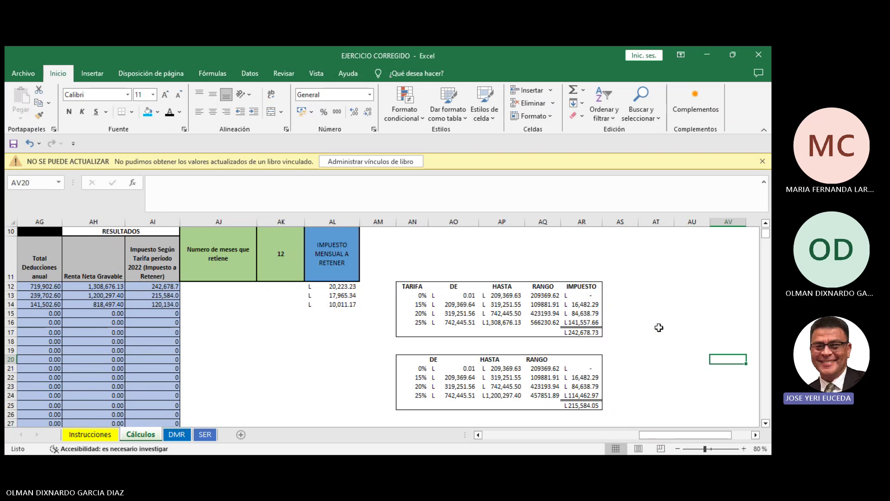
# Check the tax references in AI12 and AI13 and compare AI12 with the first bracket table's total in AR17
pyautogui.click(573, 331)
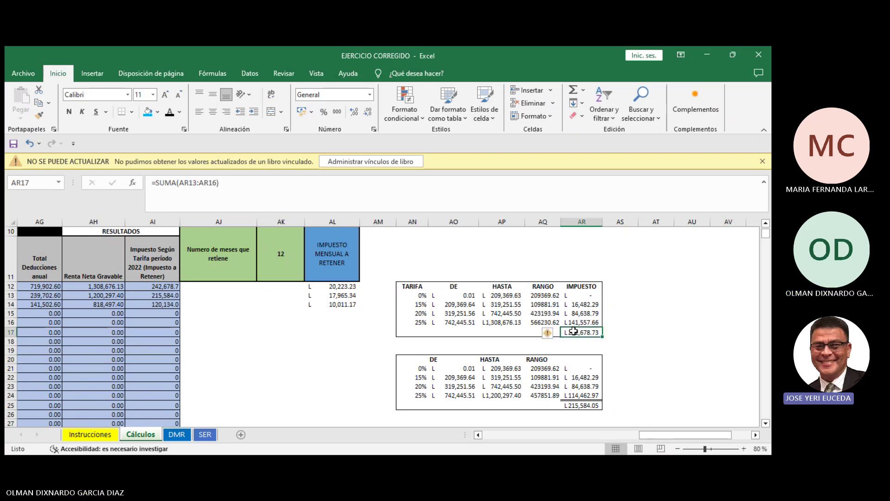
pyautogui.click(247, 321)
pyautogui.click(166, 288)
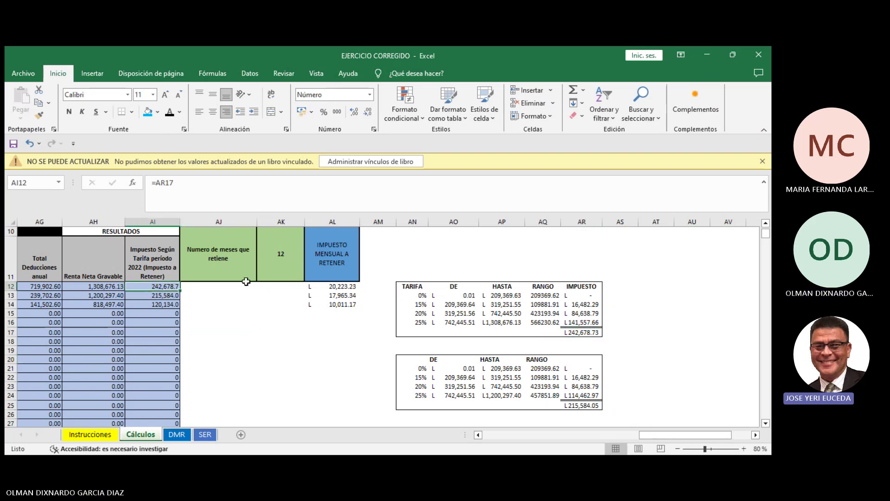
pyautogui.click(575, 333)
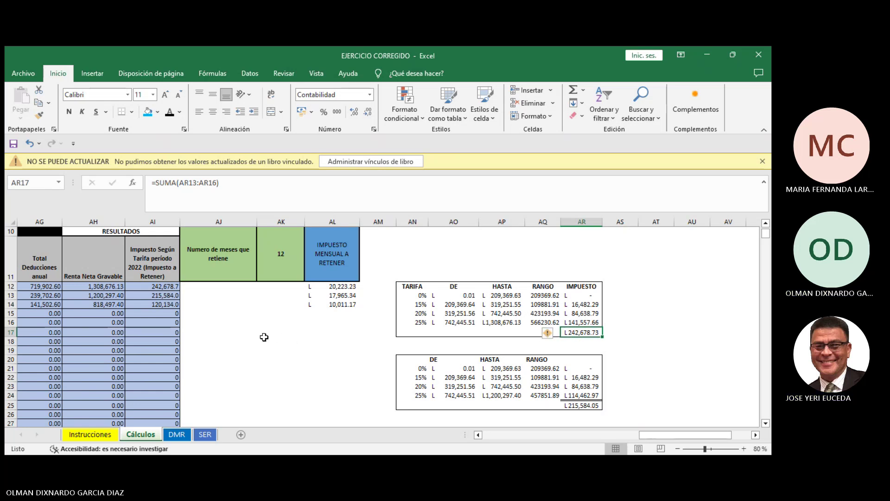
pyautogui.click(160, 287)
pyautogui.click(163, 297)
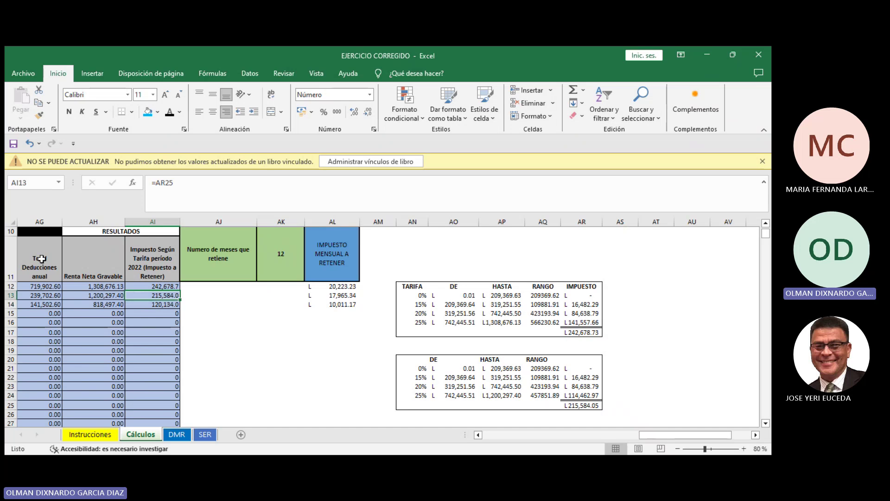
pyautogui.click(167, 286)
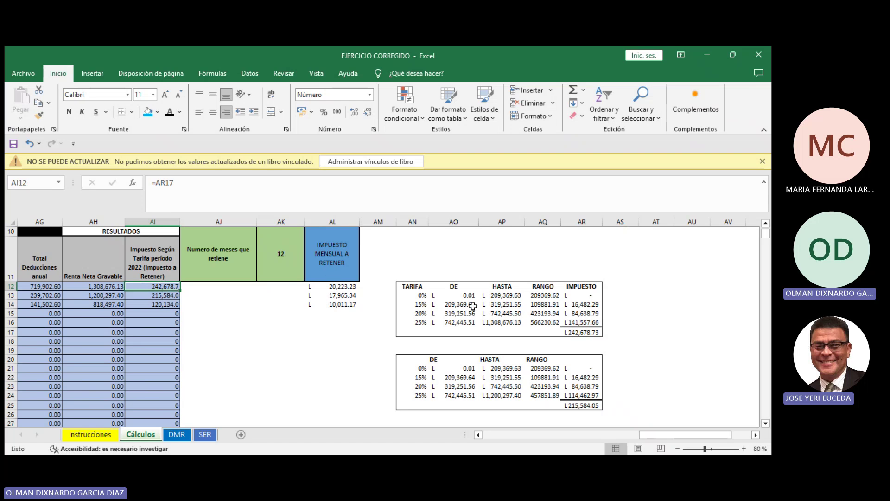
pyautogui.click(593, 331)
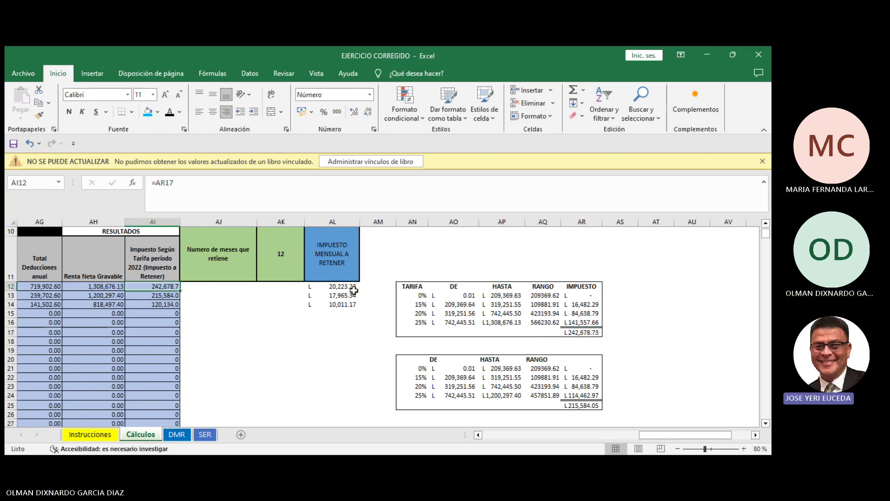
pyautogui.click(572, 323)
pyautogui.click(578, 331)
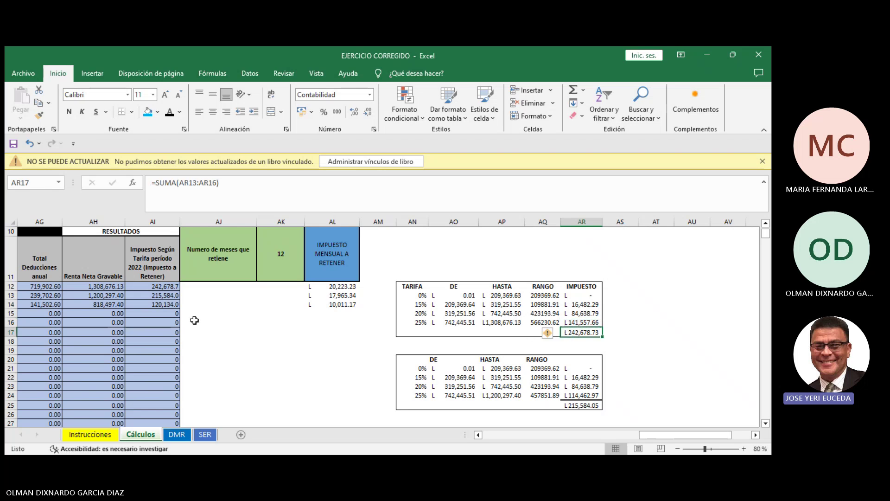
pyautogui.click(194, 322)
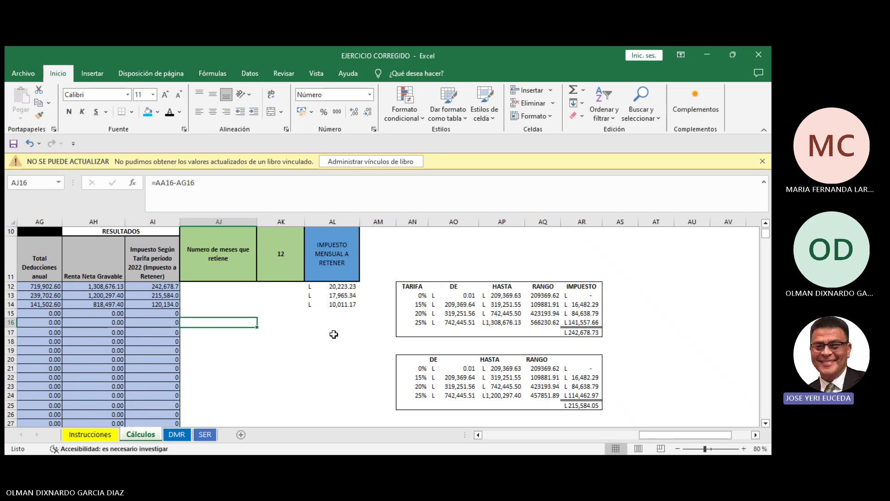
pyautogui.click(581, 260)
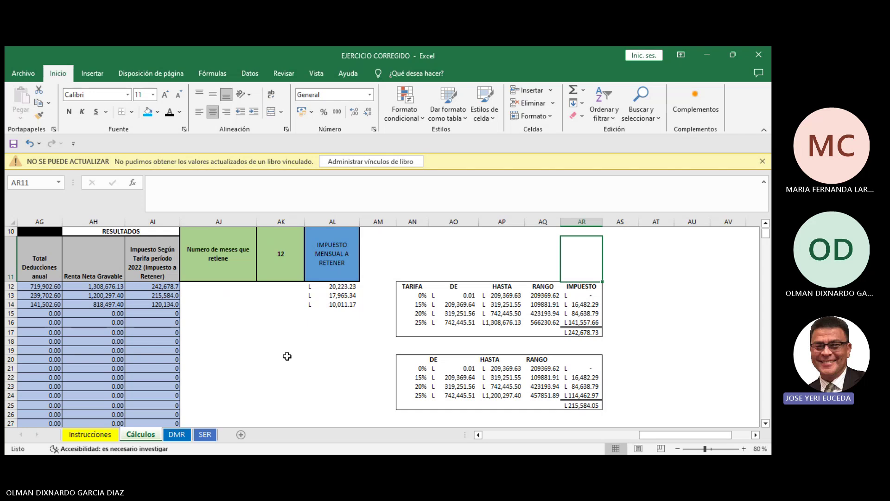
pyautogui.scroll(2, 277, 356)
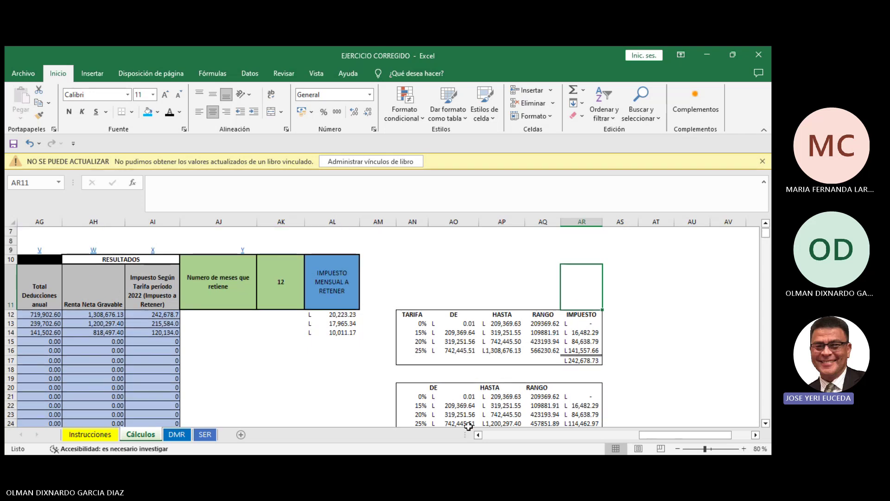
pyautogui.click(574, 362)
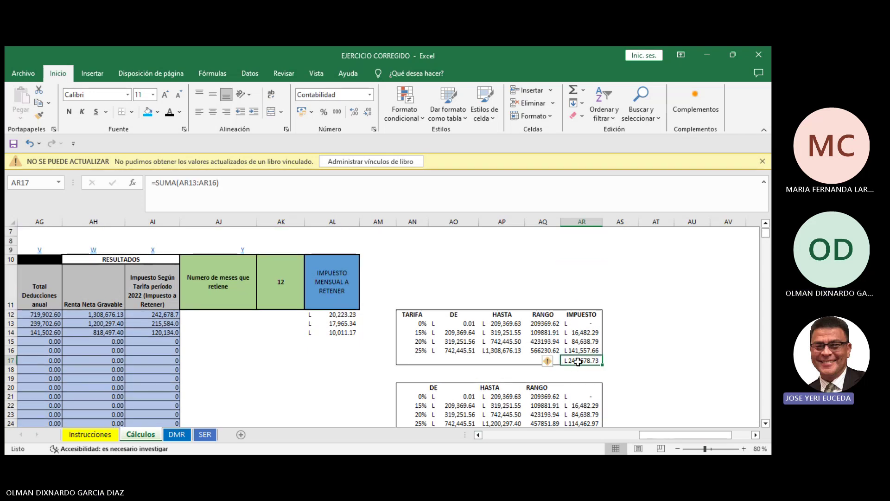
# Trace the precedents of the first employee's tax in AI12
pyautogui.click(158, 314)
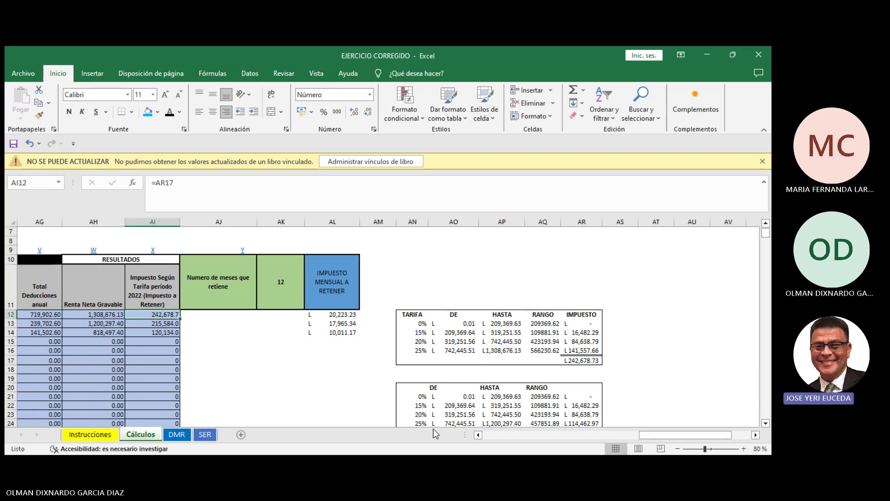
pyautogui.click(477, 434)
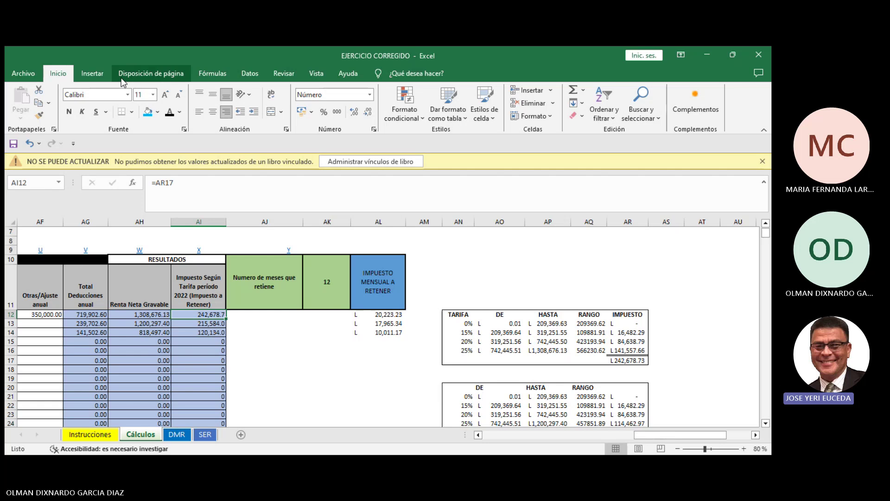
pyautogui.click(212, 73)
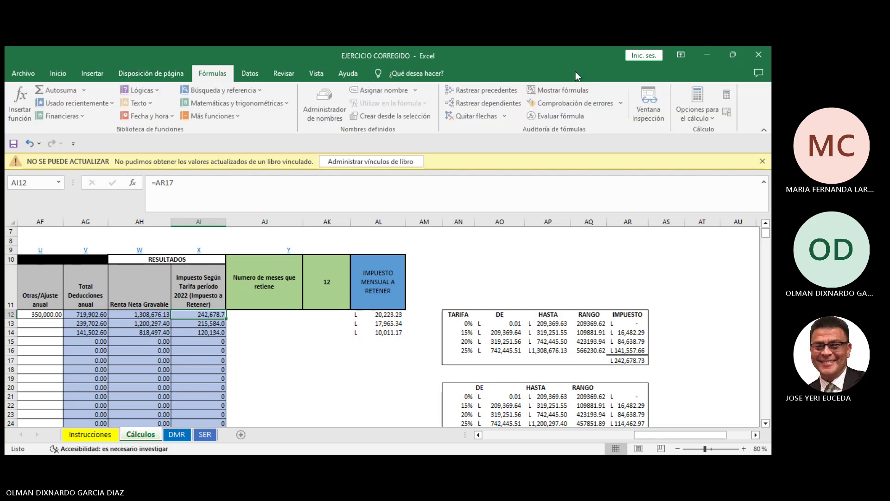
pyautogui.click(494, 93)
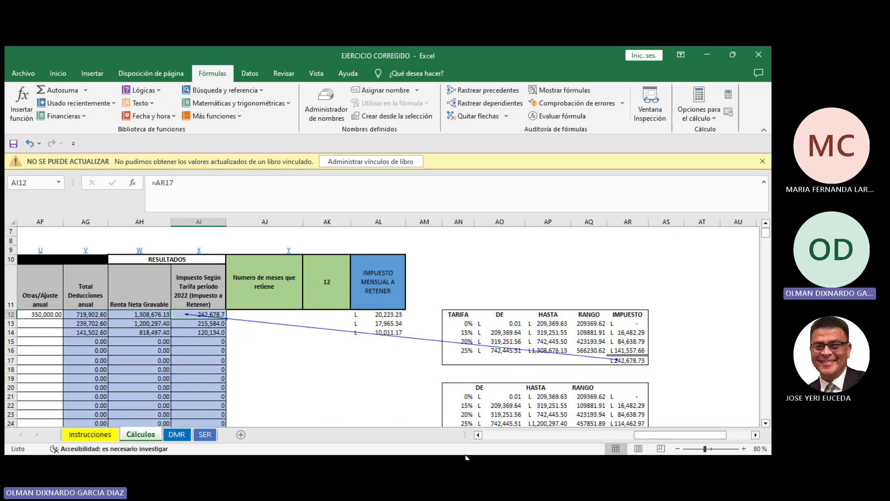
# Review the employees' annual income and deductions, the Tabla progresiva de ISR 2024 and the tax results beside the first bracket table
pyautogui.click(477, 435)
pyautogui.moveTo(478, 436); pyautogui.dragTo(478, 436)
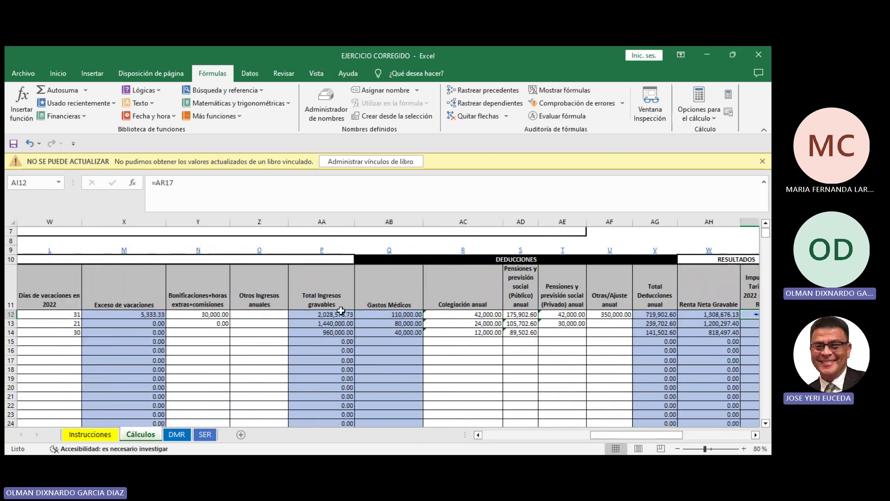
pyautogui.scroll(2, 489, 291)
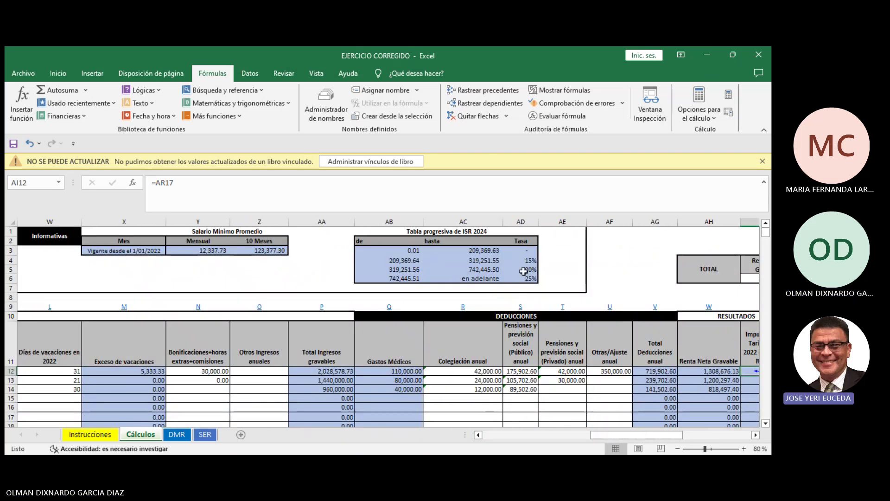
pyautogui.moveTo(756, 435); pyautogui.dragTo(756, 435)
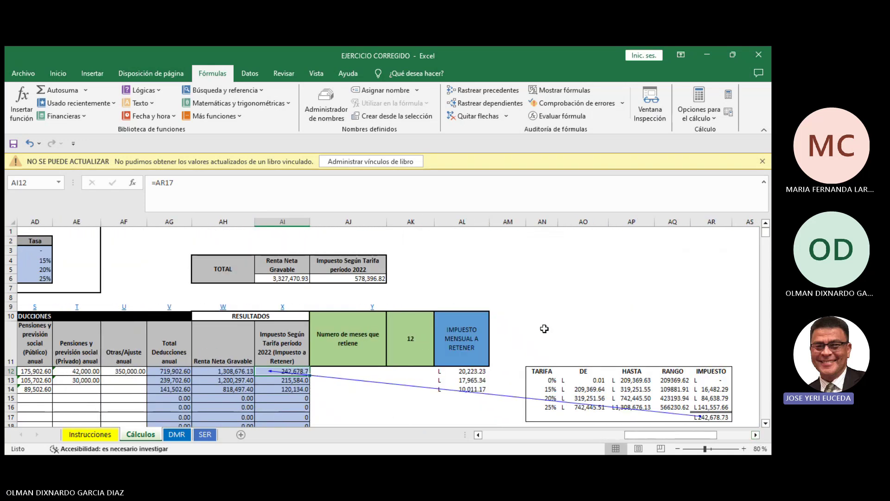
pyautogui.scroll(-1, 545, 331)
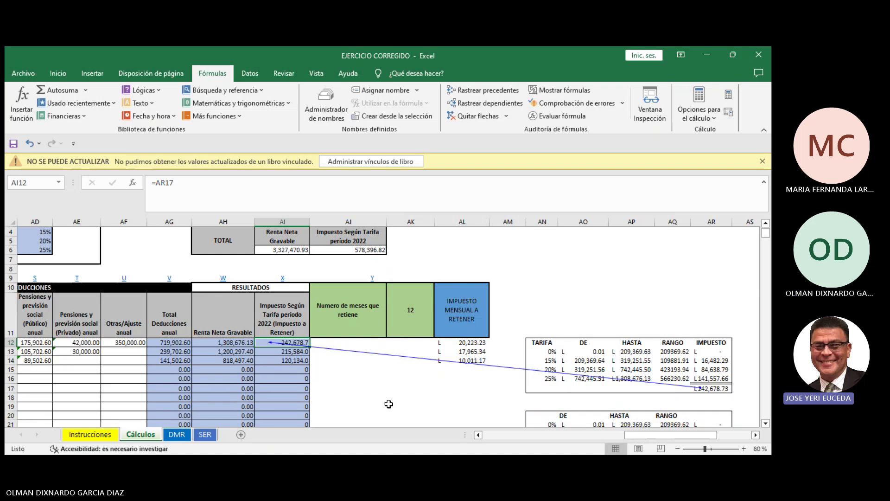
# Inspect the first employee's monthly tax formula in AL12, re-enter it as an array formula and save the workbook
pyautogui.click(460, 346)
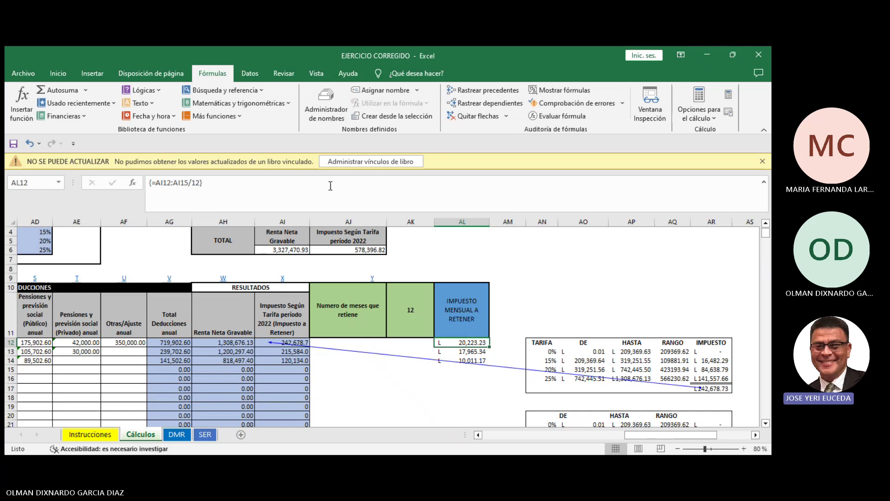
pyautogui.click(315, 200)
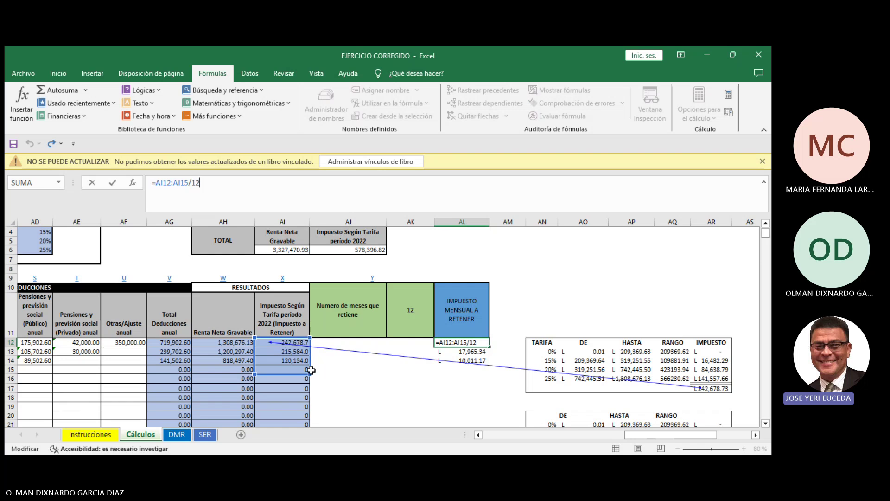
pyautogui.hotkey('ctrl', 'shift', 'Return')
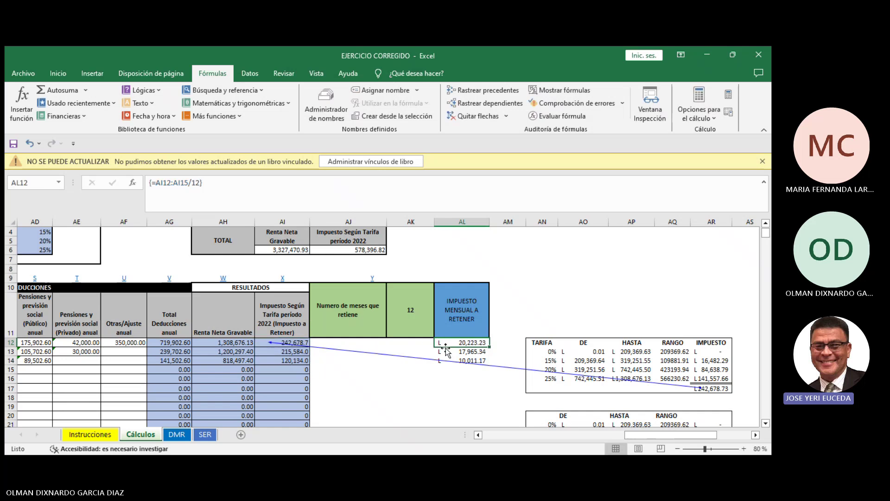
pyautogui.click(12, 143)
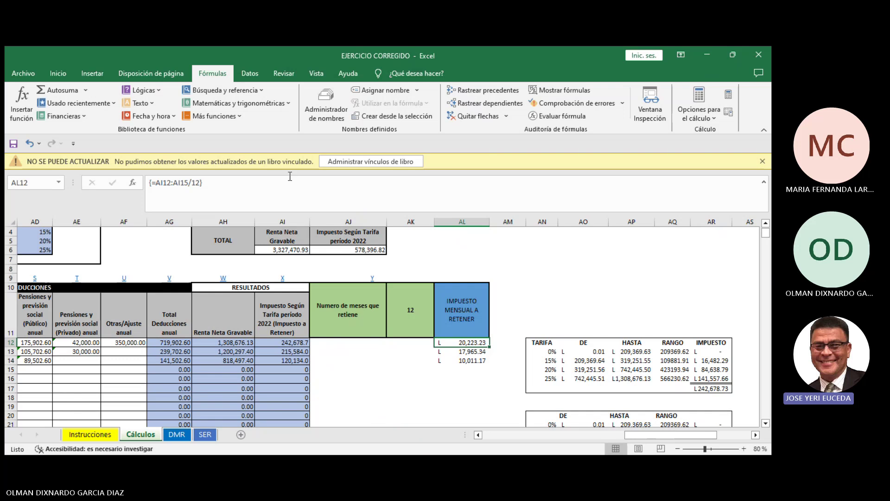
# Replace the array formula in AL12 with =AI12/12 for the first employee's monthly tax
pyautogui.moveTo(200, 182); pyautogui.dragTo(166, 176)
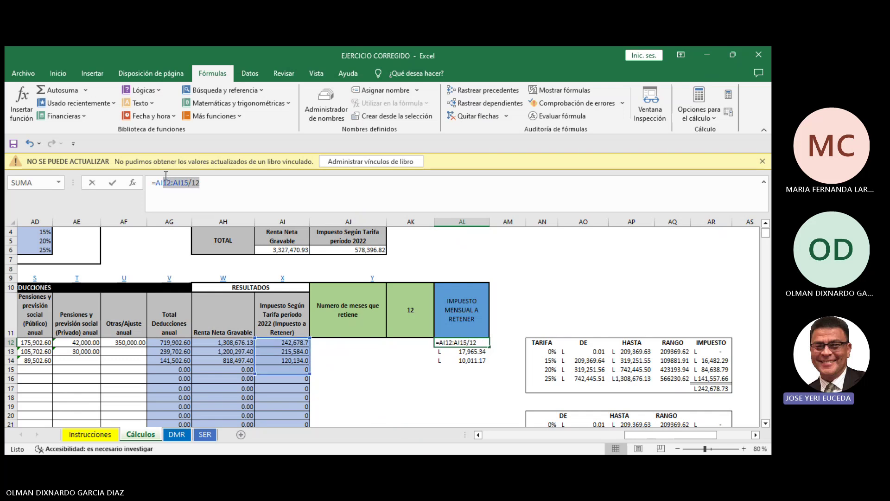
pyautogui.press('BackSpace')
pyautogui.press('BackSpace')
pyautogui.press('BackSpace')
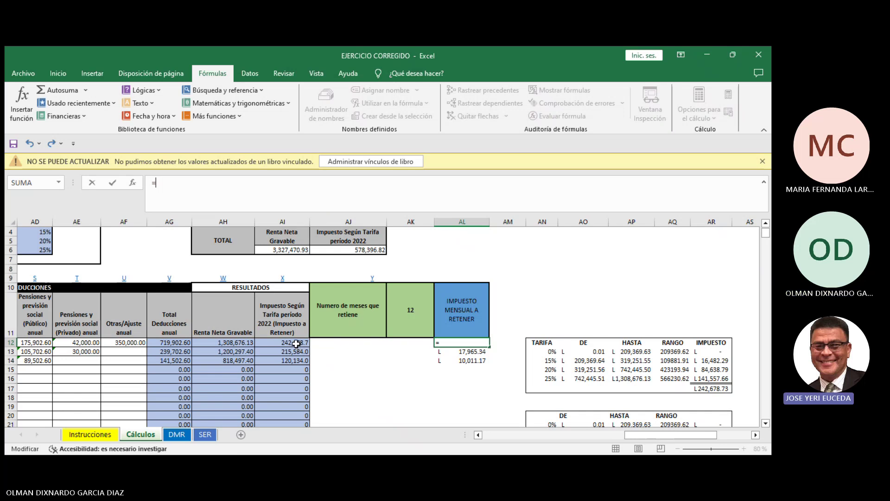
pyautogui.click(296, 343)
pyautogui.hotkey('shift', 'Down')
pyautogui.hotkey('shift', 'Down')
pyautogui.hotkey('shift', 'Down')
pyautogui.write('/12')
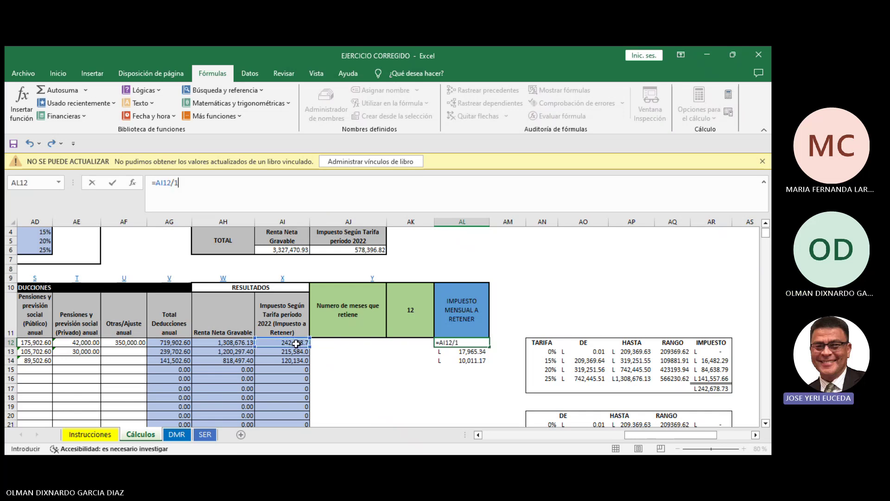
pyautogui.press('Return')
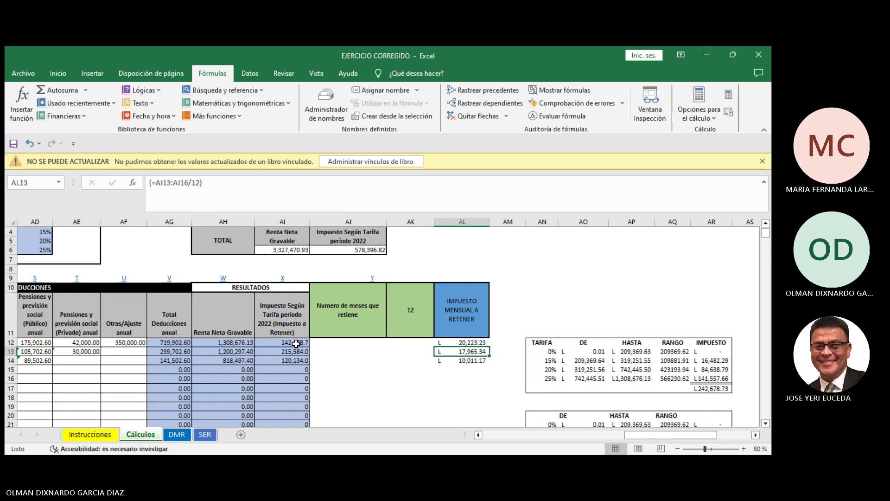
# Replace the array formula in AL13 with =AI13/12 for the second employee's monthly tax
pyautogui.write('=')
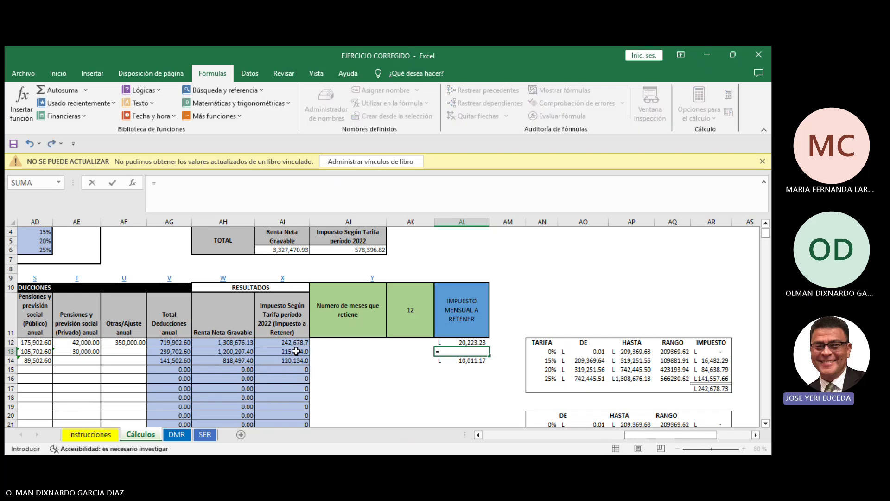
pyautogui.click(296, 352)
pyautogui.write('/1')
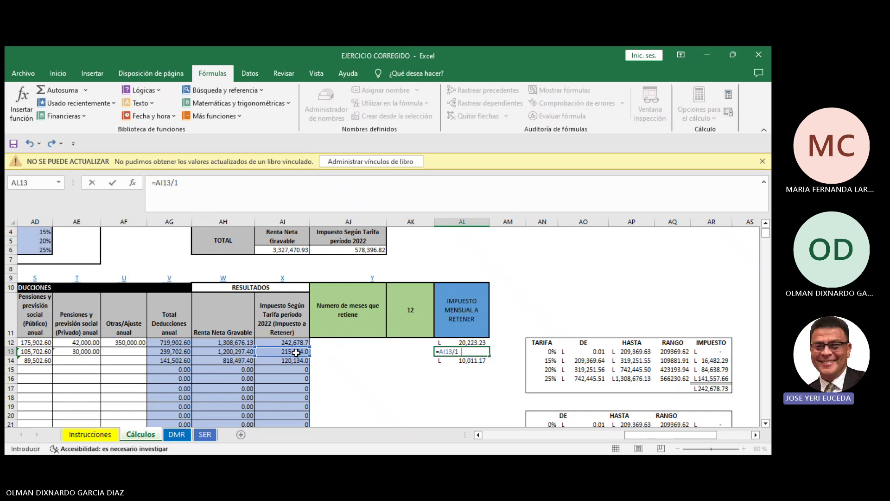
pyautogui.write('2')
pyautogui.press('Return')
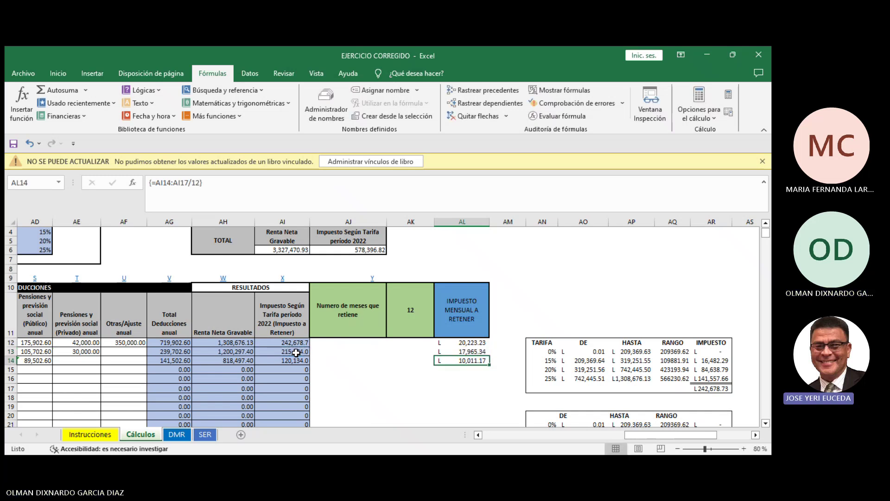
# Replace the array formula in AL14 with =AI14/12 for the third employee's monthly tax
pyautogui.press('BackSpace')
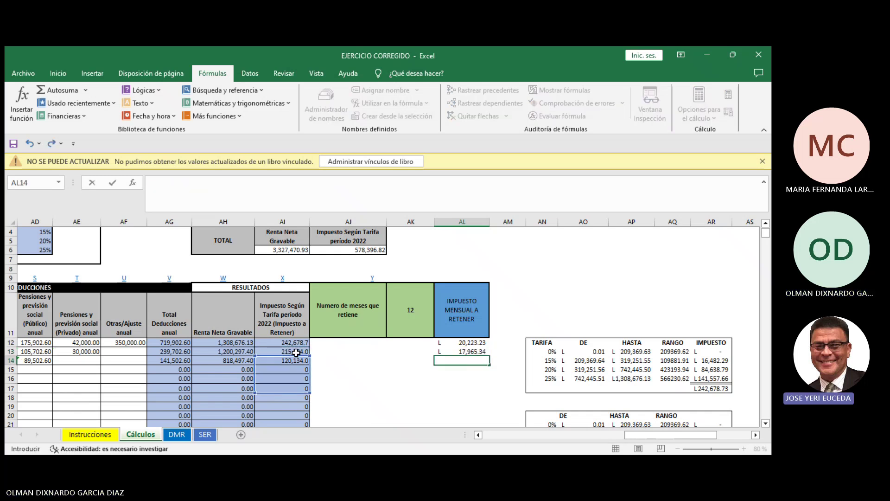
pyautogui.write('=')
pyautogui.click(294, 360)
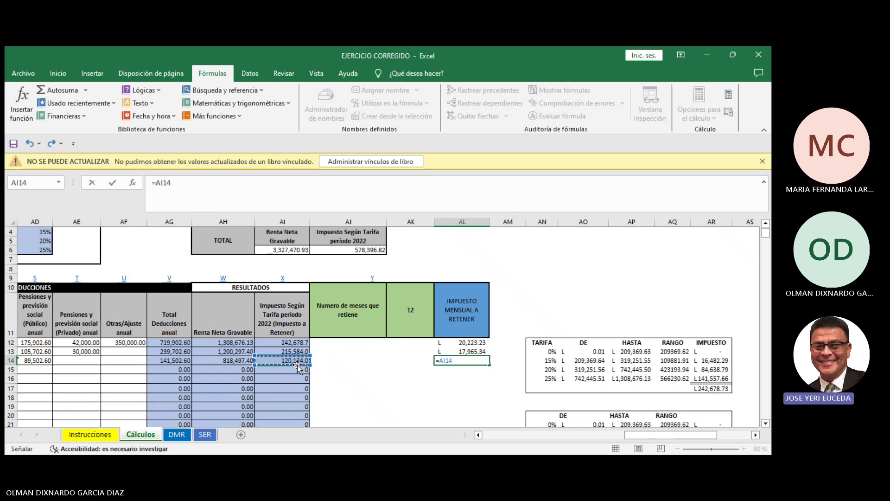
pyautogui.write('/12')
pyautogui.press('Return')
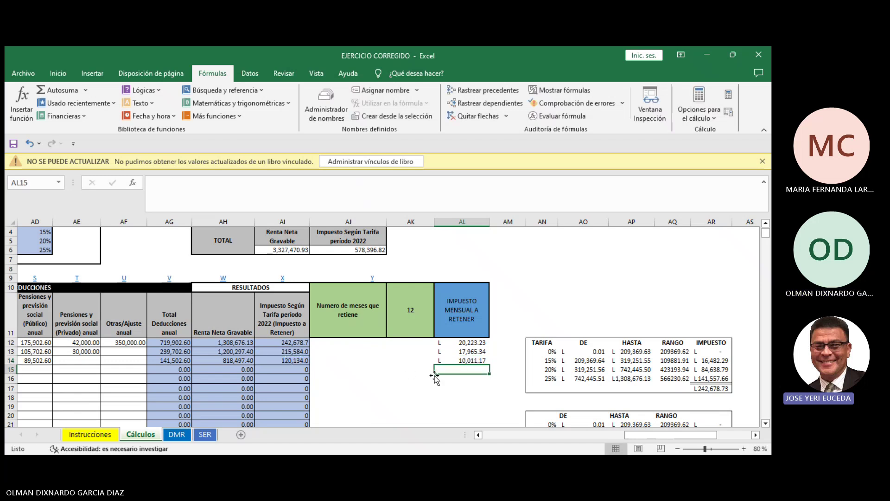
# Review the heading IMPUESTO MENSUAL A RETENER in AL10 and the third employee's monthly tax formula in AL14
pyautogui.click(458, 328)
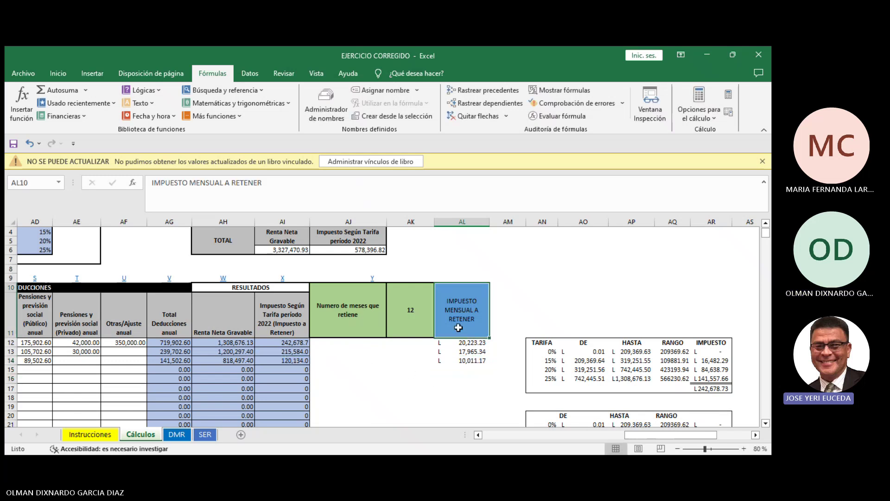
pyautogui.click(203, 189)
pyautogui.click(522, 310)
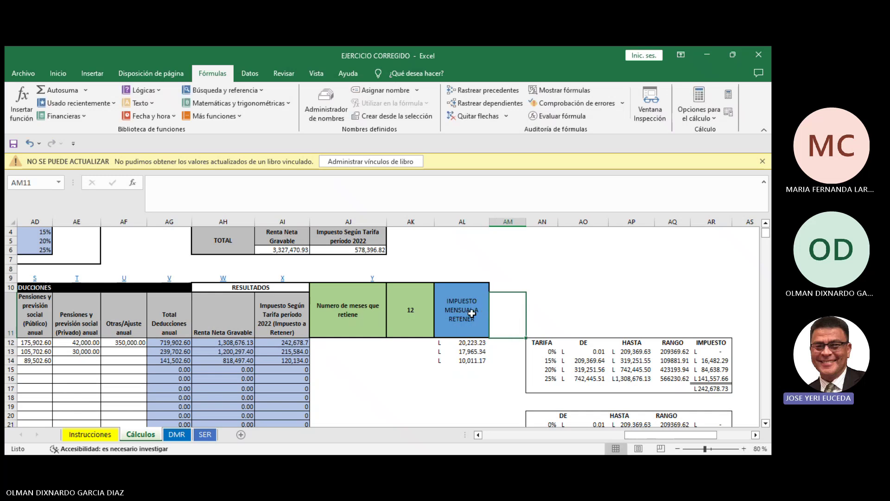
pyautogui.click(513, 288)
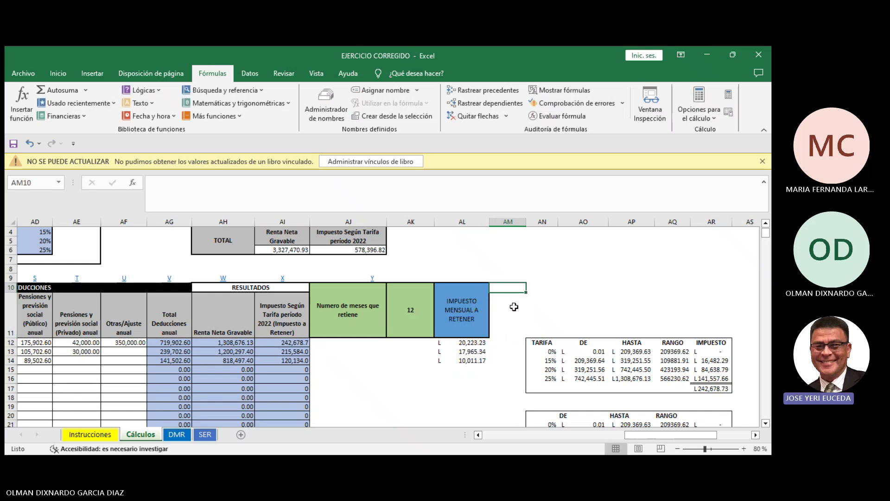
pyautogui.click(514, 307)
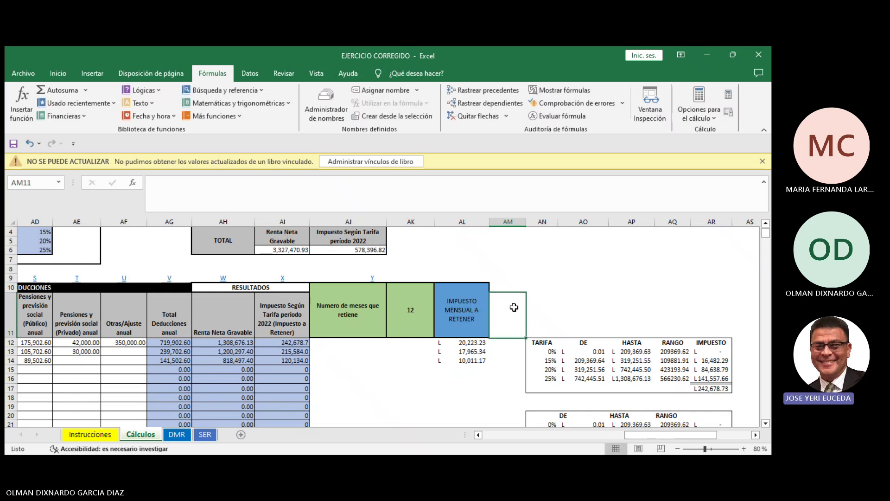
pyautogui.click(470, 325)
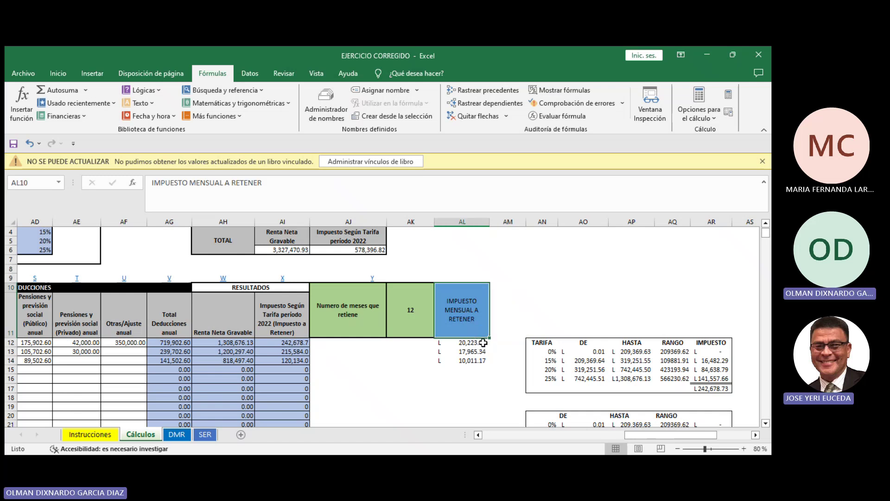
pyautogui.scroll(-1, 502, 323)
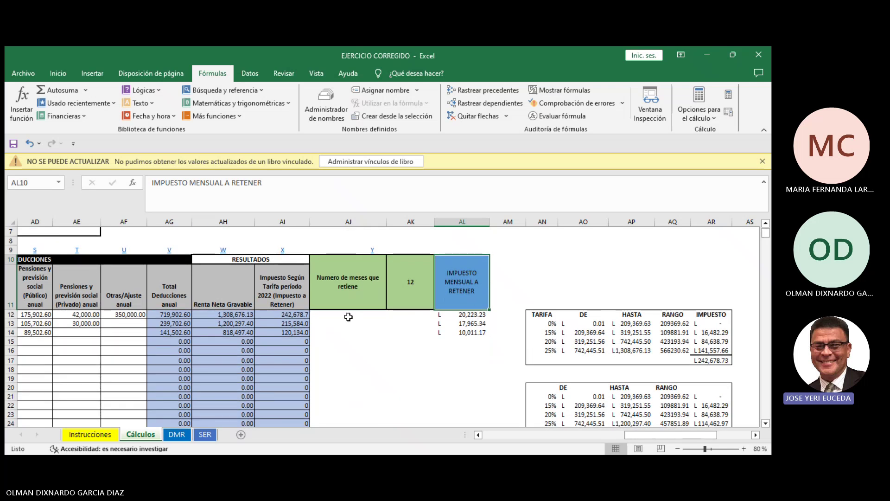
pyautogui.click(463, 333)
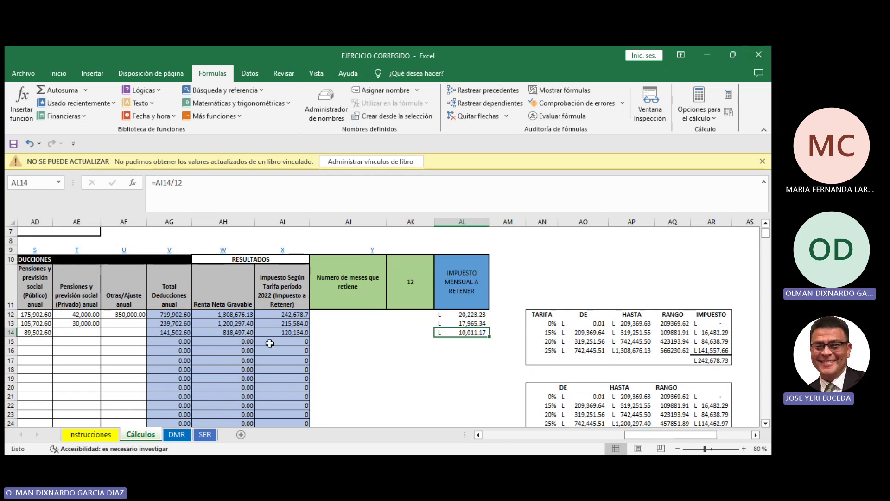
# Review the second employee's row from the tax in AI13 back to the RTN/ID column
pyautogui.click(274, 324)
pyautogui.press('Left')
pyautogui.press('Left')
pyautogui.press('Left')
pyautogui.press('Left')
pyautogui.press('Left')
pyautogui.press('Left')
pyautogui.press('Left')
pyautogui.press('Left')
pyautogui.press('Left')
pyautogui.press('Left')
pyautogui.press('Left')
pyautogui.press('Left')
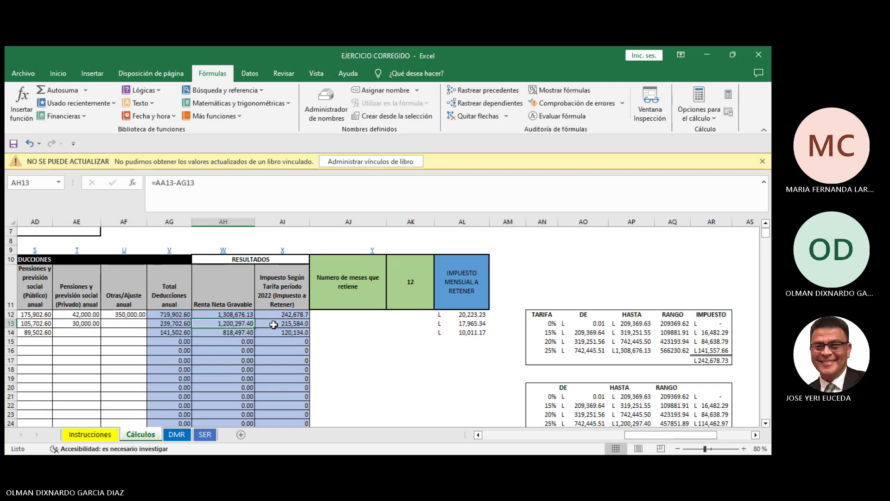
pyautogui.press('Left')
pyautogui.press('Left')
pyautogui.press('Left')
pyautogui.press('Left')
pyautogui.press('Left')
pyautogui.press('Left')
pyautogui.press('Left')
pyautogui.press('Left')
pyautogui.press('Left')
pyautogui.press('Left')
pyautogui.press('Left')
pyautogui.press('Left')
pyautogui.press('Left')
pyautogui.press('Left')
pyautogui.press('Left')
pyautogui.press('Left')
pyautogui.press('Left')
pyautogui.press('Left')
pyautogui.press('Left')
pyautogui.press('Left')
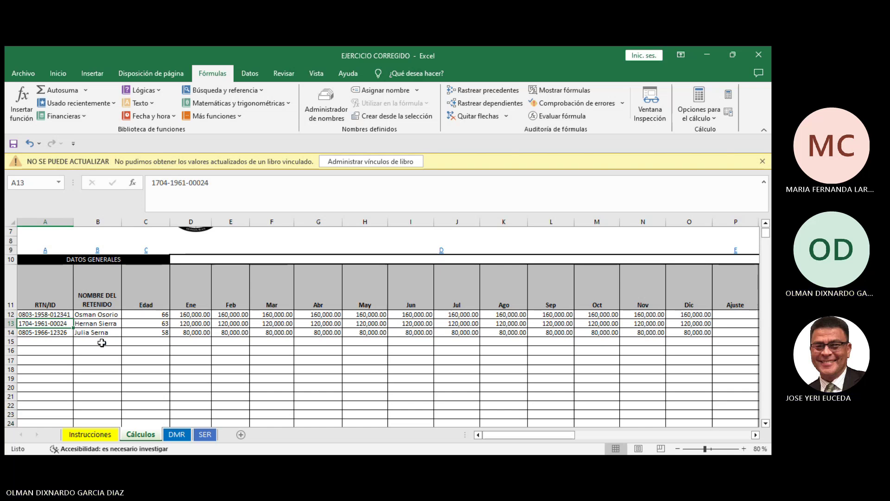
# Review the second employee's general data and monthly salaries across row 13 up to the # Meses column
pyautogui.click(101, 324)
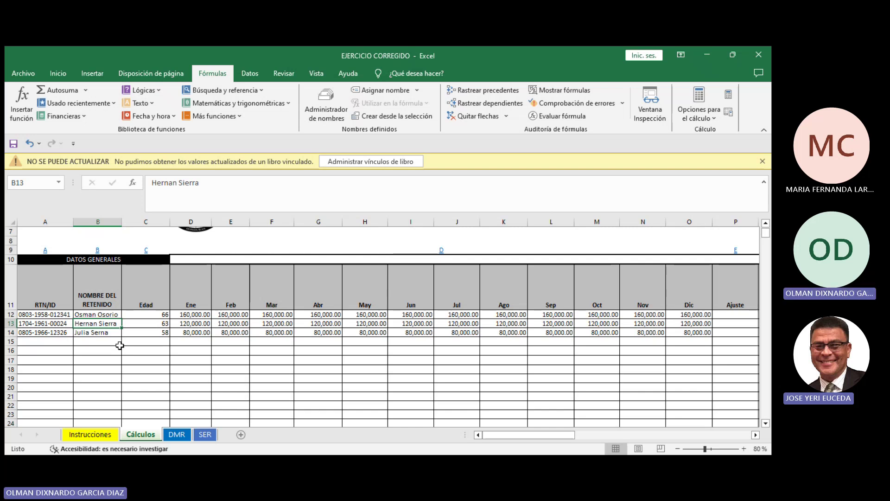
pyautogui.press('Right')
pyautogui.press('Right')
pyautogui.press('Right')
pyautogui.press('Right')
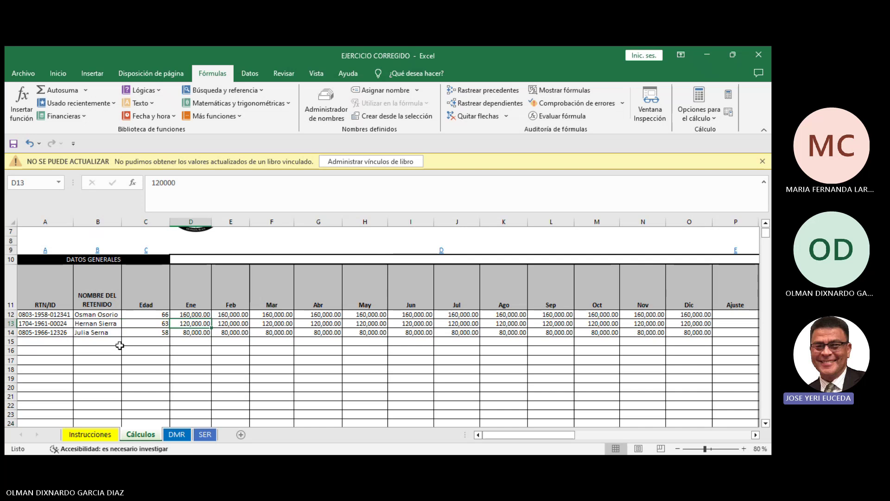
pyautogui.press('Right')
pyautogui.press('Right')
pyautogui.press('Right')
pyautogui.press('Right')
pyautogui.press('Right')
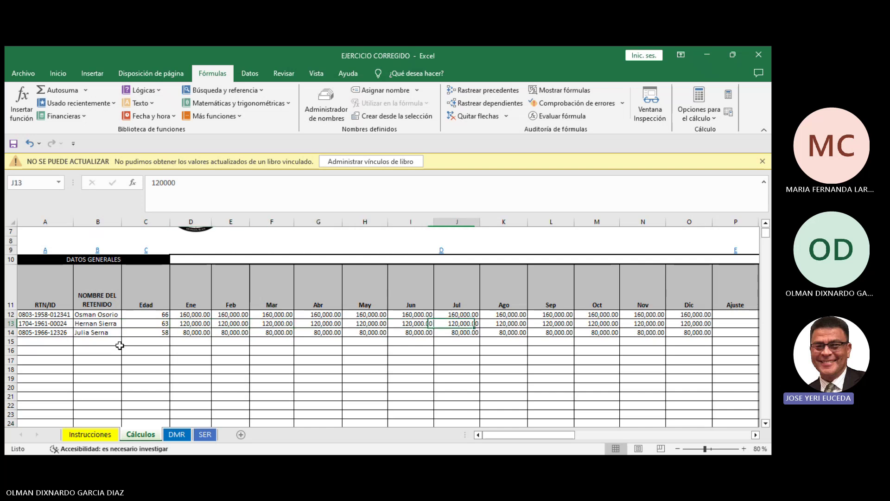
pyautogui.press('Right')
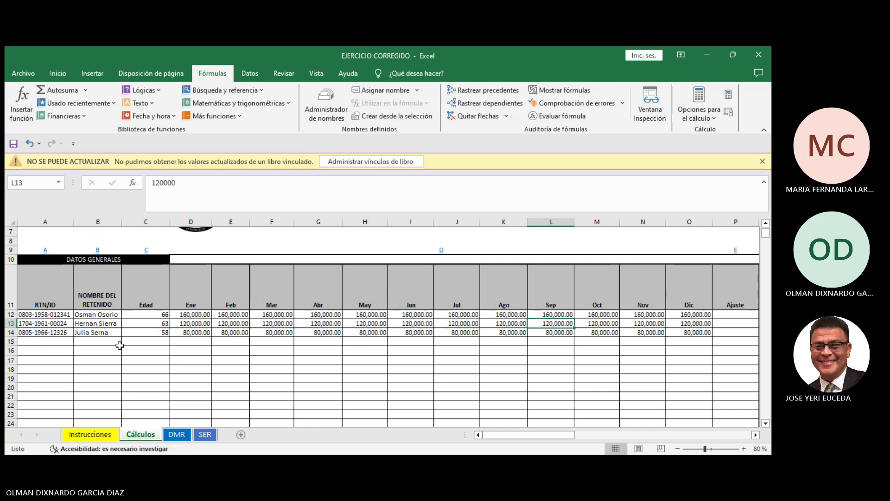
pyautogui.press('Right')
pyautogui.press('Right')
pyautogui.press('Right')
pyautogui.press('Right')
pyautogui.press('Right')
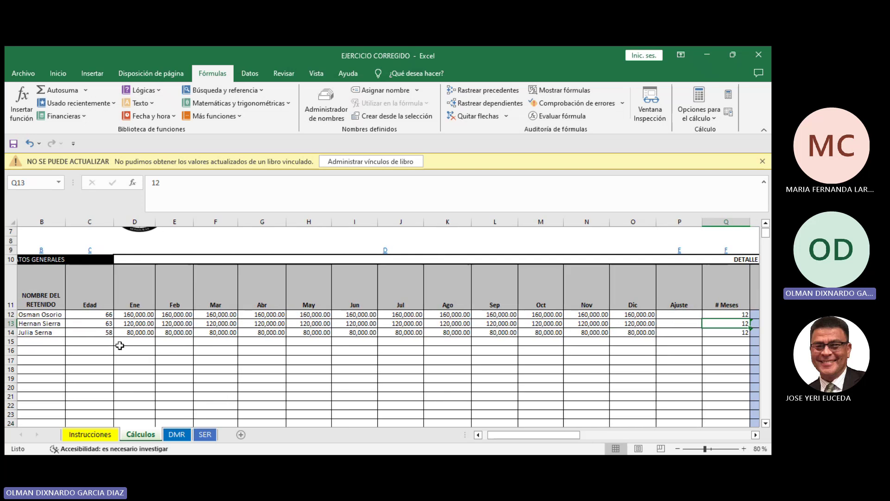
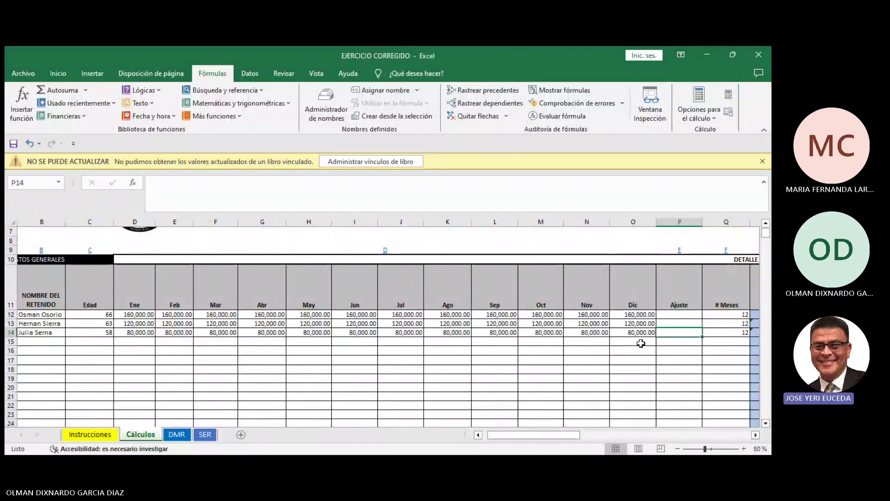
# Check the second employee's Ajuste cell P13 and the Sueldo Anual formula in R13
pyautogui.click(674, 321)
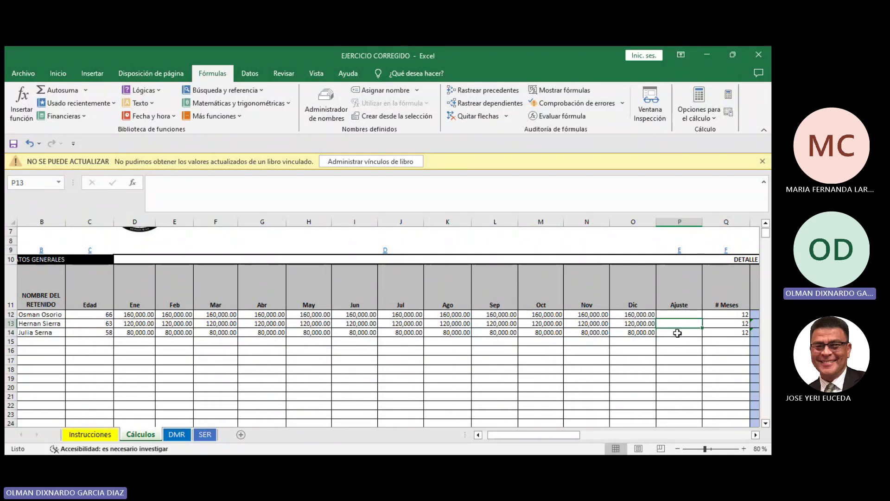
pyautogui.press('Right')
pyautogui.press('Right')
pyautogui.press('Right')
pyautogui.press('Right')
pyautogui.press('Right')
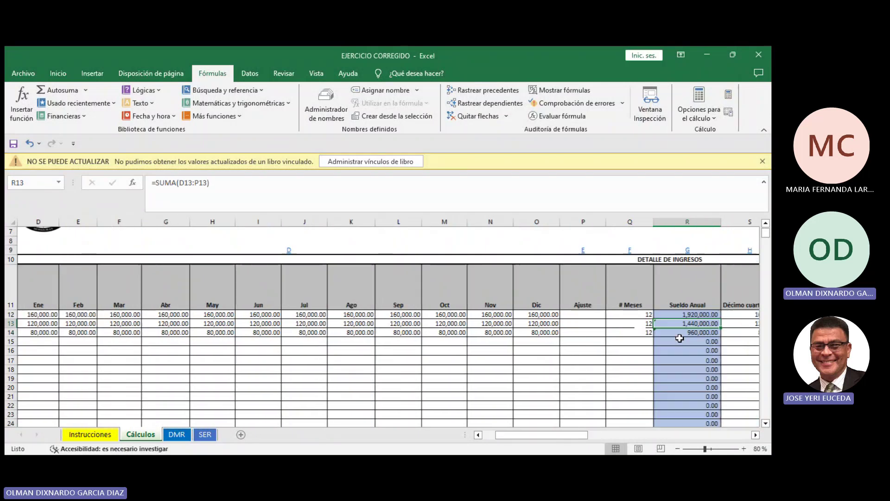
# Check the second employee's Sueldo Anual formula in R13 against the # Meses column
pyautogui.press('Left')
pyautogui.press('Left')
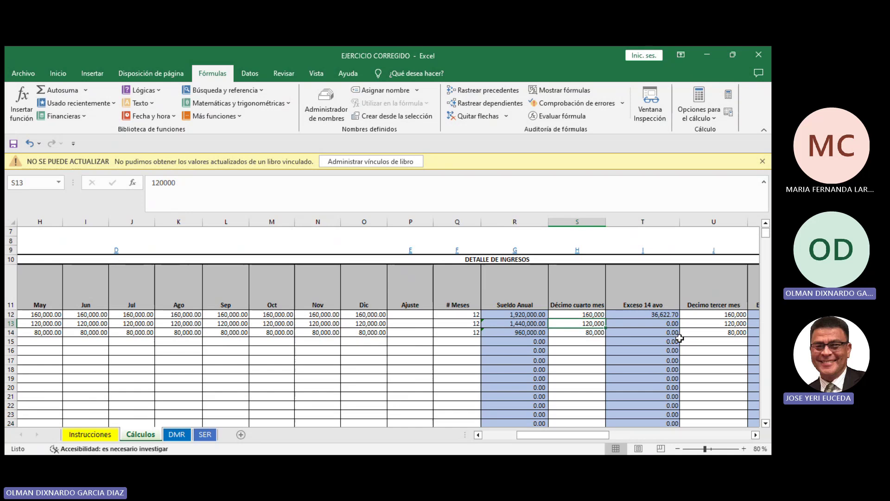
pyautogui.click(456, 347)
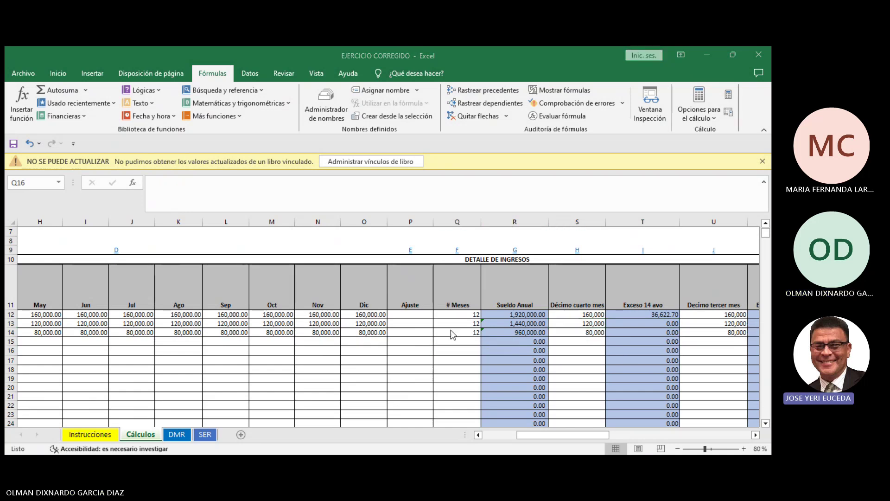
pyautogui.click(465, 343)
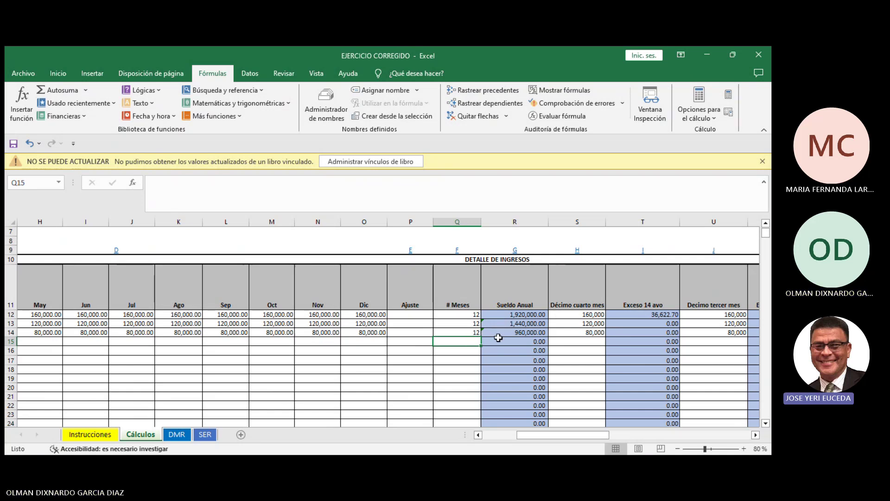
pyautogui.click(502, 324)
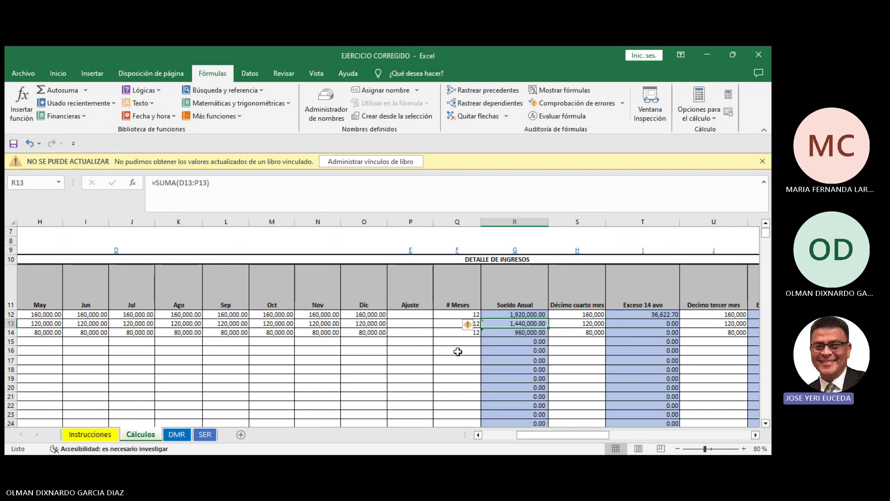
# Review the second employee's thirteenth and fourteenth month pay and excess columns from S13 to V13
pyautogui.press('Right')
pyautogui.press('Right')
pyautogui.press('Right')
pyautogui.hscroll(3, 458, 352)
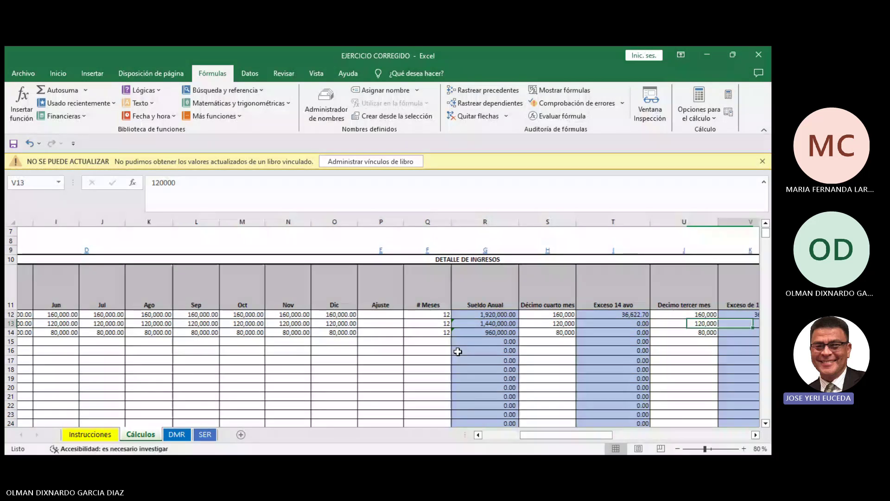
pyautogui.press('Left')
pyautogui.press('Left')
pyautogui.press('Left')
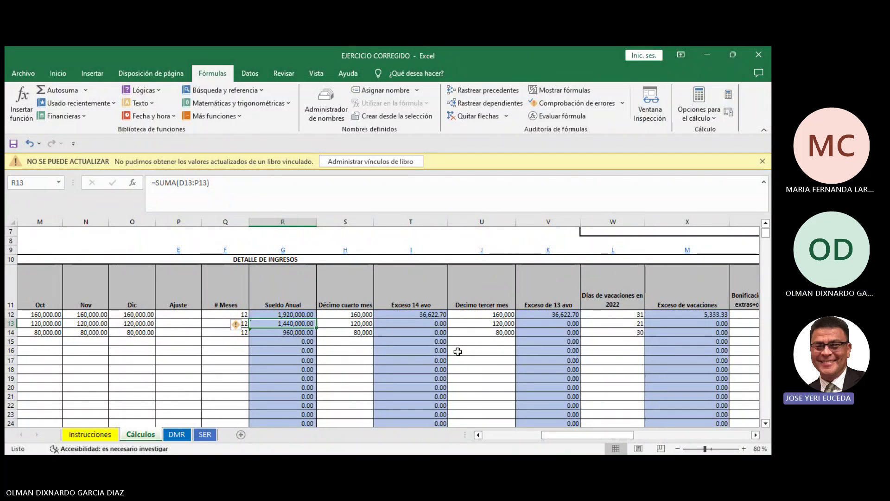
# Compare the second employee's Décimo cuarto mes in S13 with the Salario Mínimo Promedio table above the income columns
pyautogui.press('Right')
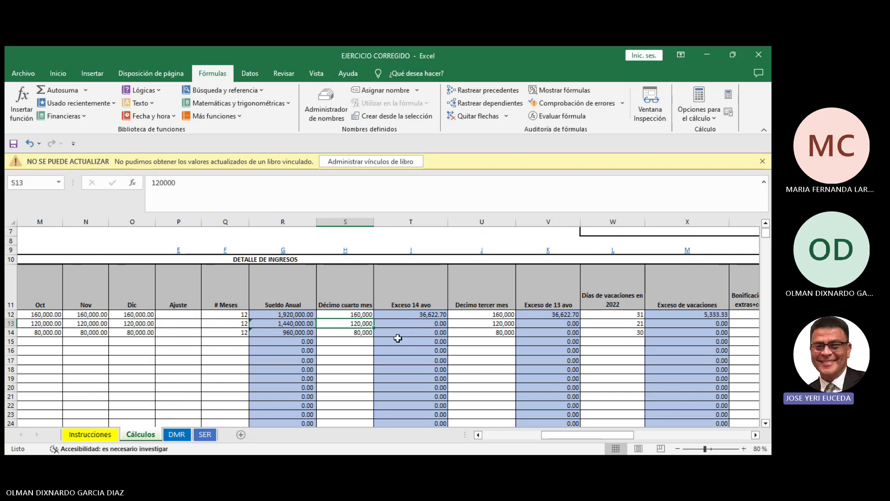
pyautogui.scroll(2, 398, 340)
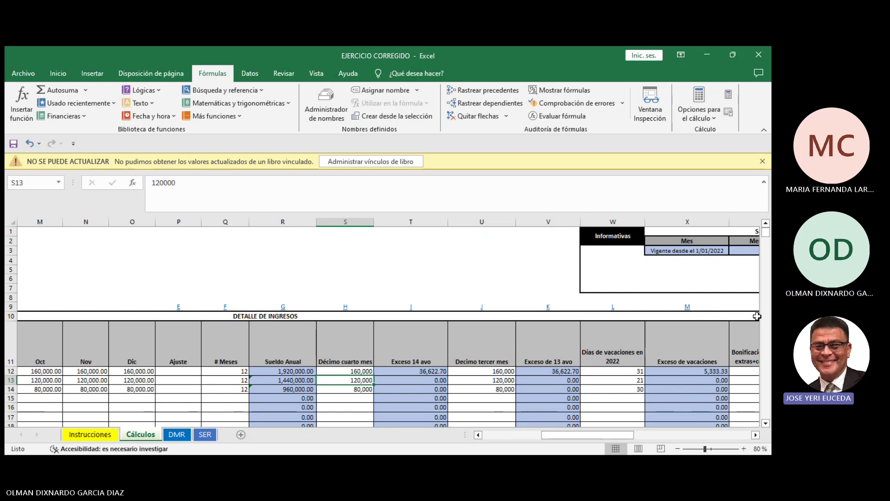
pyautogui.click(755, 434)
pyautogui.click(755, 434)
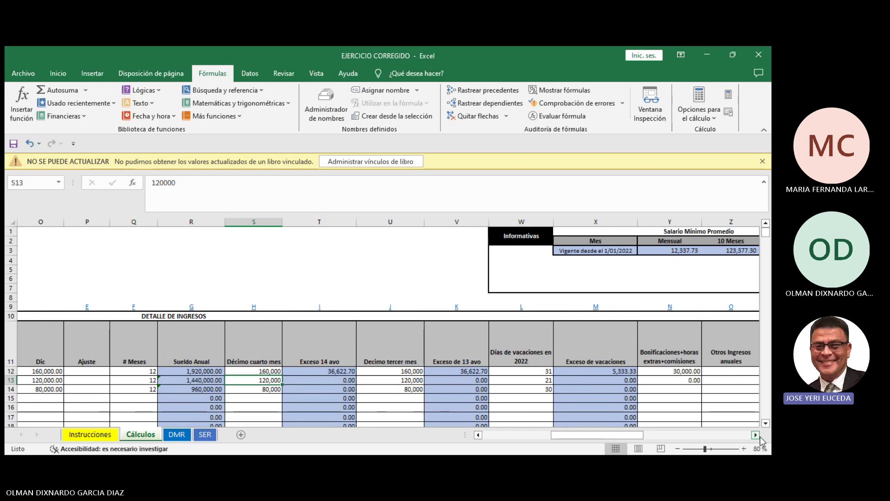
pyautogui.scroll(-2, 693, 371)
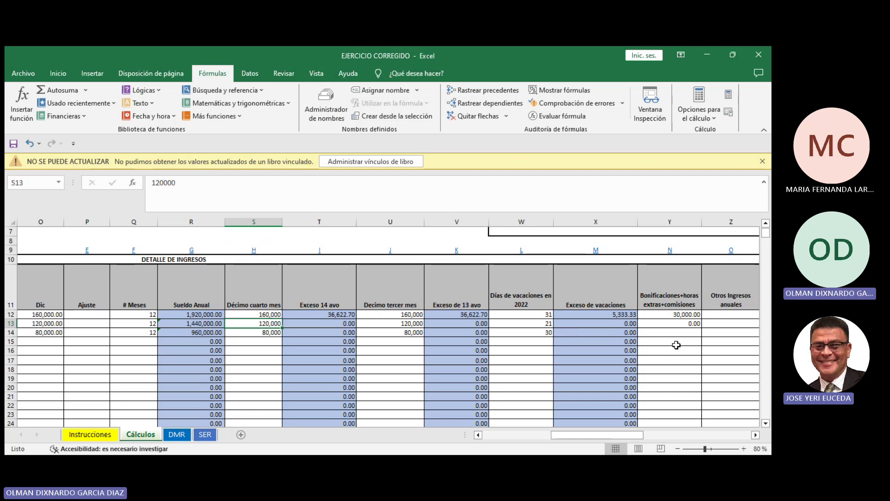
# Review the second employee's Días de vacaciones in W13 and the remaining income columns through Total Ingresos gravables
pyautogui.click(551, 324)
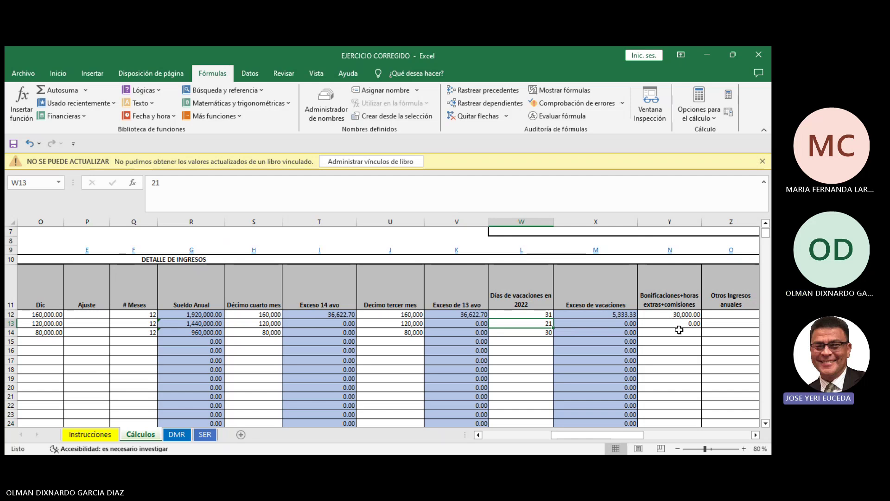
pyautogui.click(755, 435)
pyautogui.click(755, 434)
pyautogui.click(756, 435)
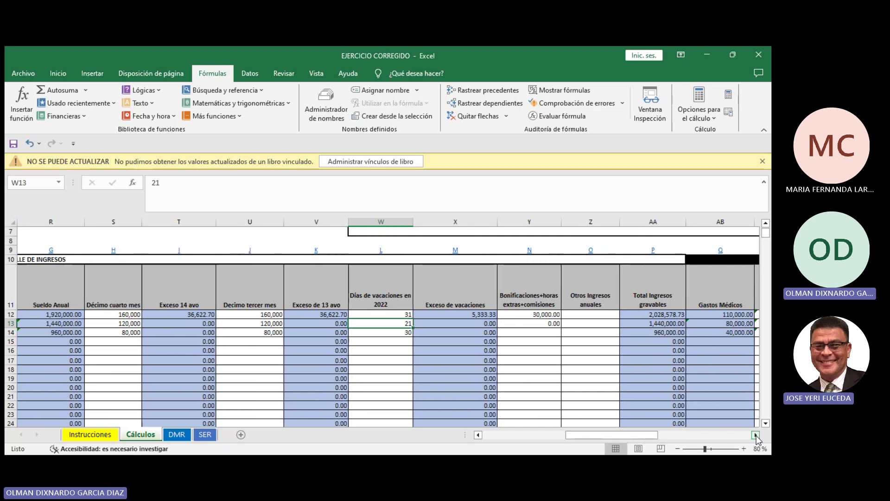
pyautogui.click(756, 435)
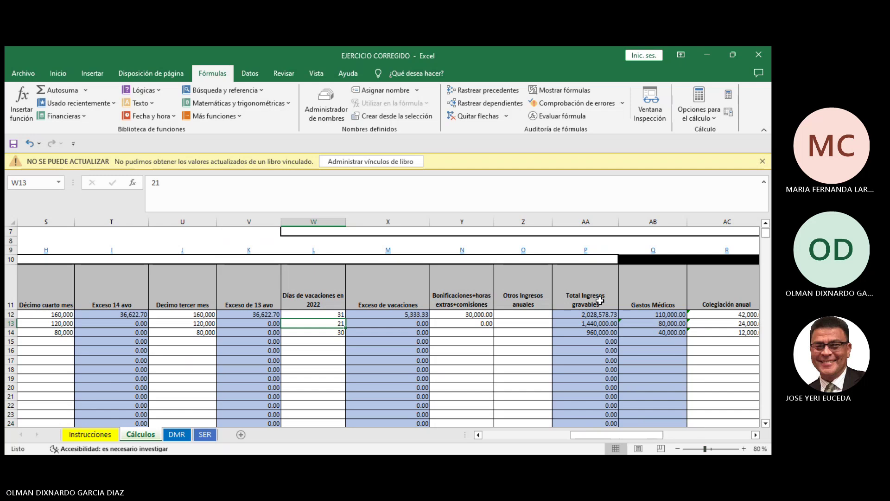
# Inspect the second employee's Total Ingresos gravables formula in AA13 and trace its precedents
pyautogui.click(592, 323)
pyautogui.click(445, 200)
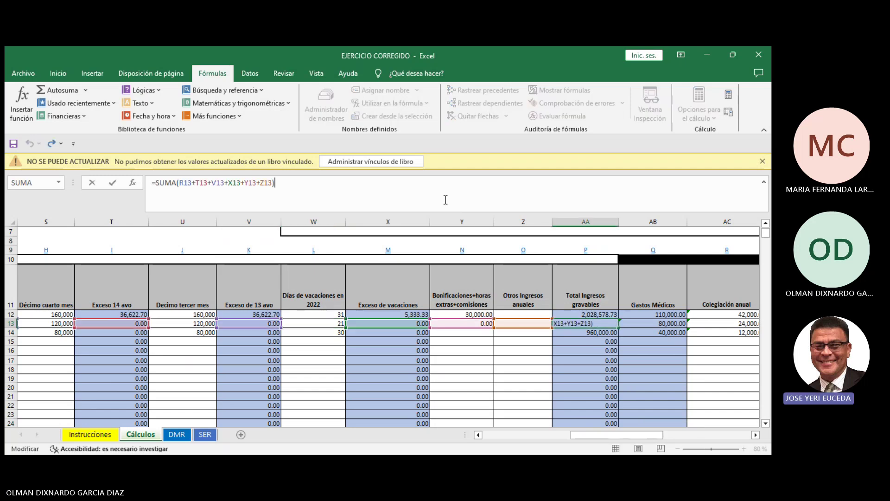
pyautogui.hotkey('ctrl', 'Return')
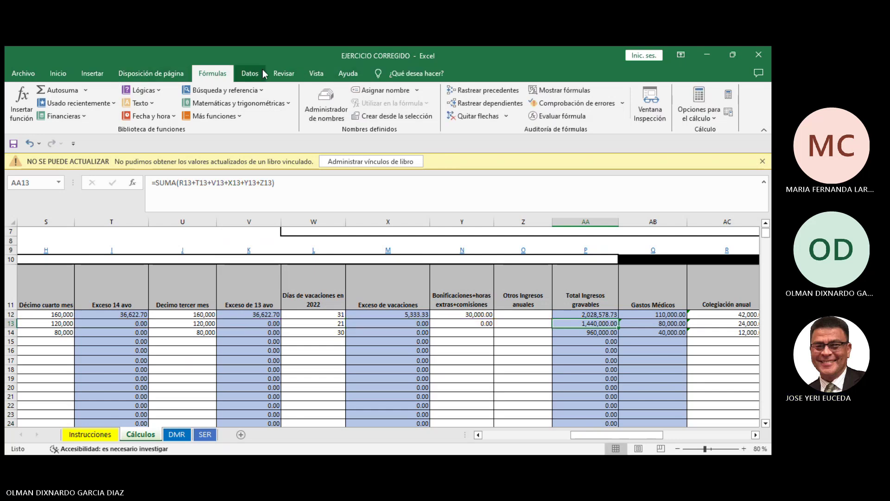
pyautogui.click(489, 94)
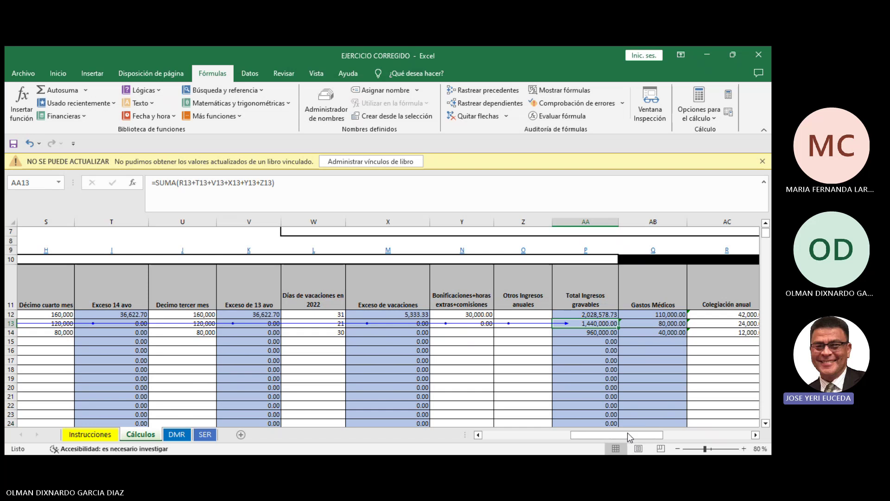
# Save the workbook and clear the precedent arrows leading to AA13
pyautogui.moveTo(627, 433)
pyautogui.mouseDown()
pyautogui.moveTo(639, 433)
pyautogui.moveTo(560, 433)
pyautogui.moveTo(613, 459)
pyautogui.moveTo(628, 434)
pyautogui.mouseUp()
pyautogui.click(755, 435)
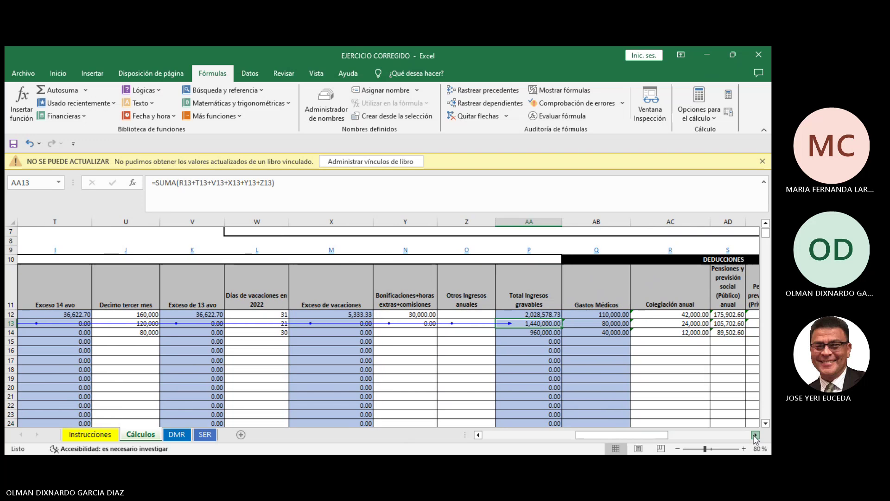
pyautogui.click(755, 435)
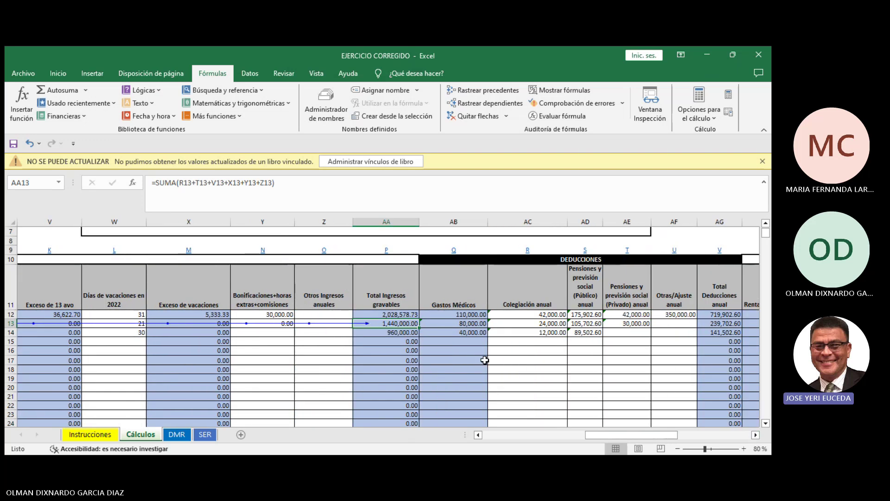
pyautogui.hotkey('ctrl', 's')
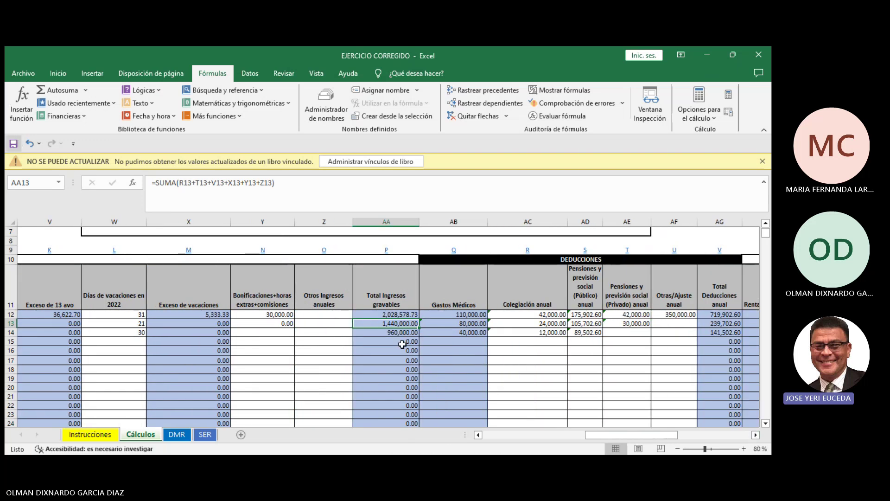
# Check the second employee's Gastos Médicos formula in AB13 and Colegiación anual formula in AC13
pyautogui.click(463, 323)
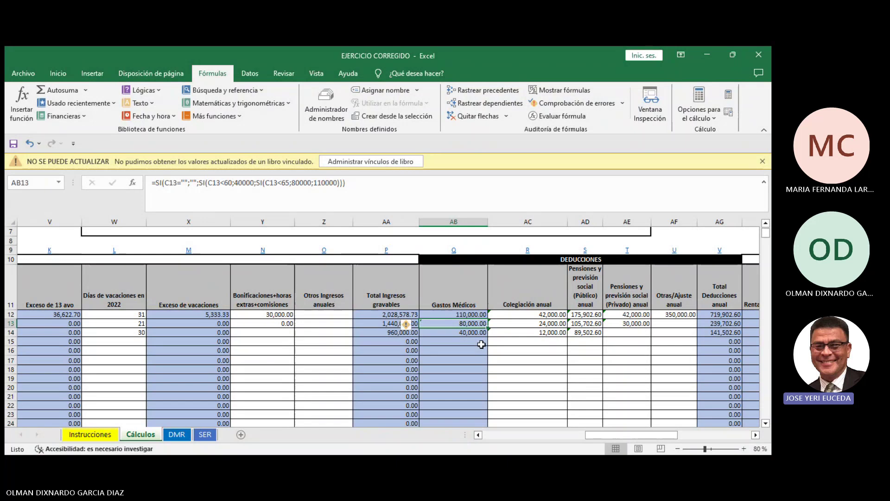
pyautogui.press('Right')
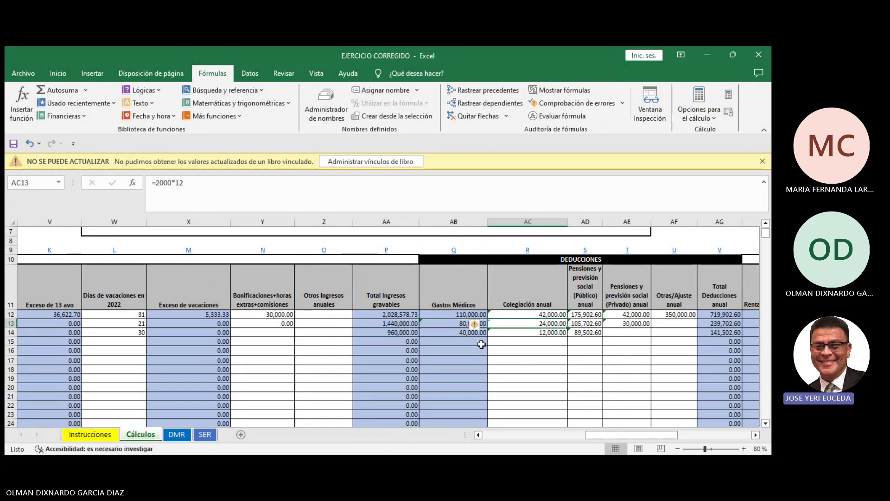
pyautogui.click(755, 434)
pyautogui.click(756, 434)
pyautogui.click(755, 434)
pyautogui.click(756, 435)
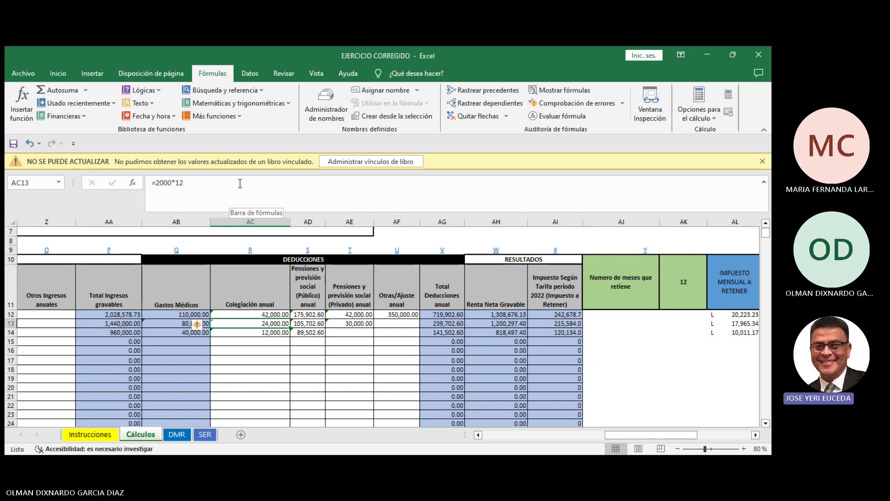
# Examine the second employee's public pension formula in AD13, focusing on its 102600 term
pyautogui.press('Right')
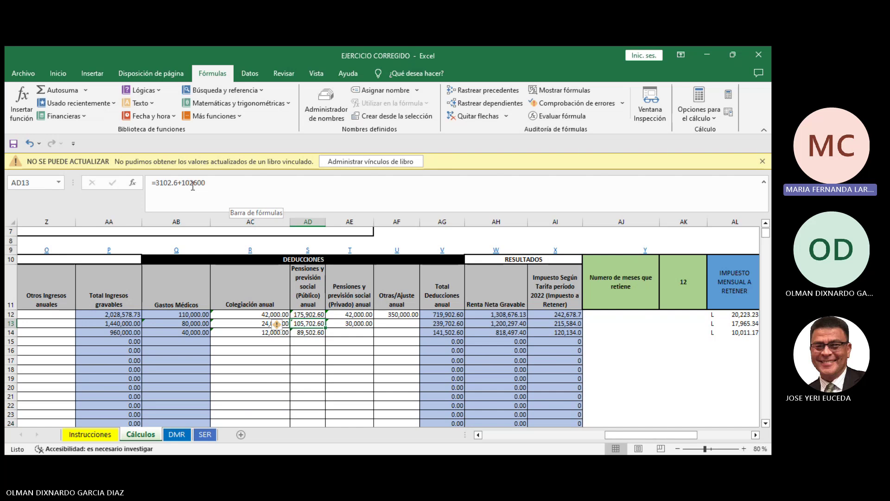
pyautogui.moveTo(204, 183); pyautogui.dragTo(181, 183)
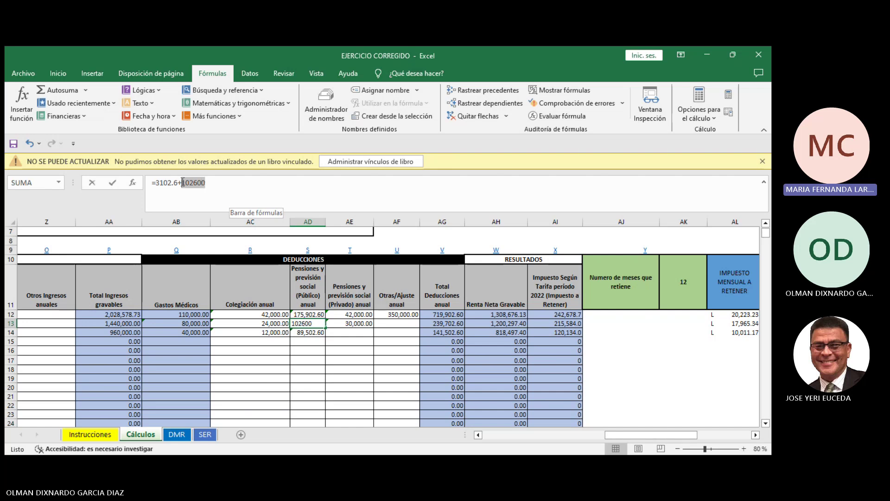
pyautogui.click(212, 191)
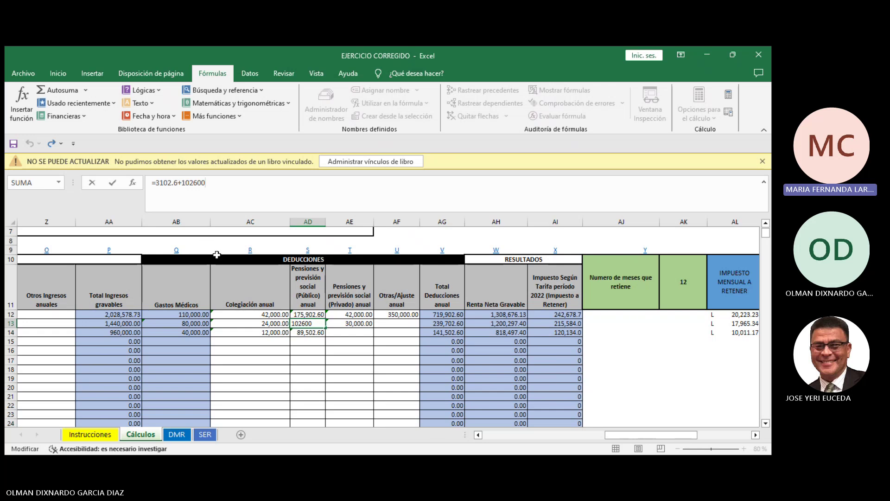
pyautogui.click(295, 324)
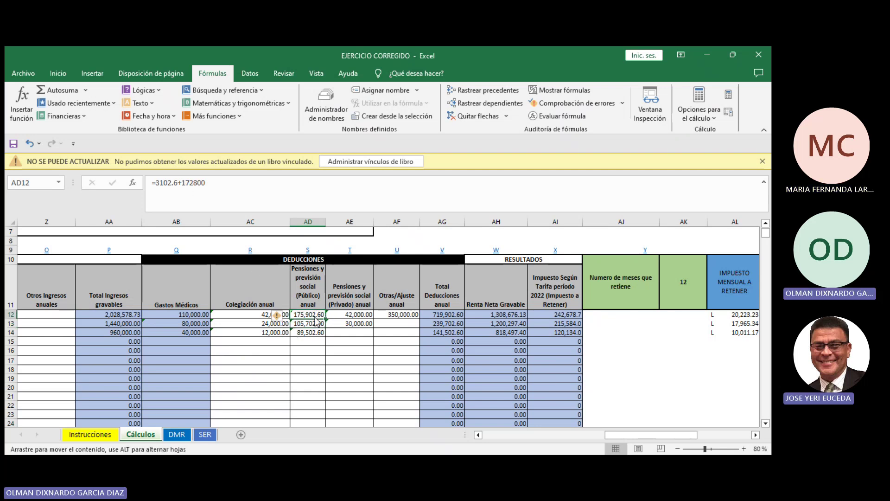
# Compare the public pension deduction formulas of the three employees in AD12, AD13 and AD14
pyautogui.click(310, 322)
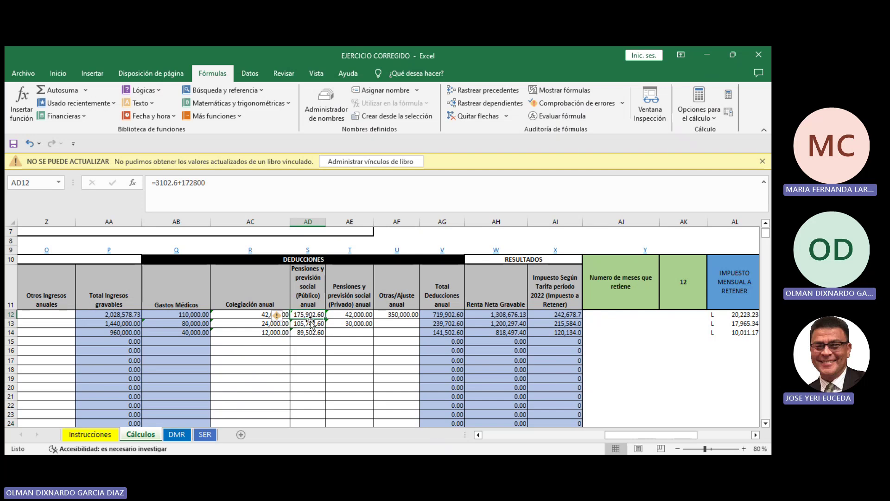
pyautogui.click(308, 314)
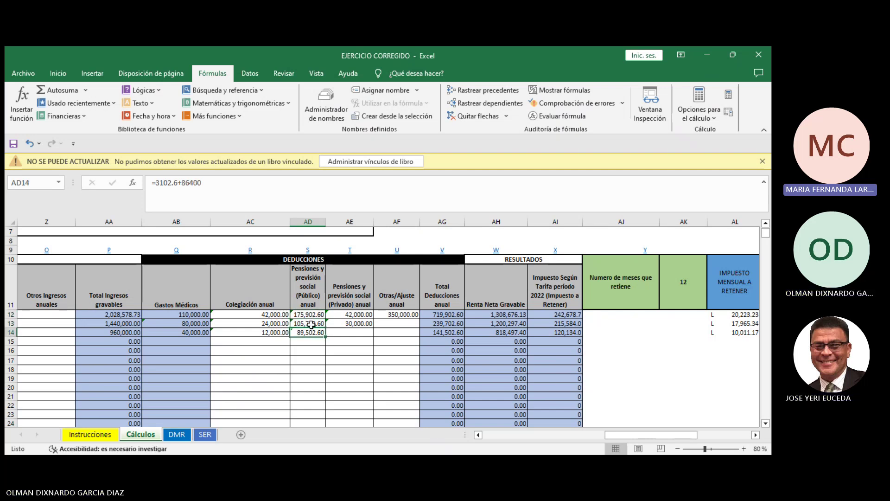
pyautogui.click(311, 324)
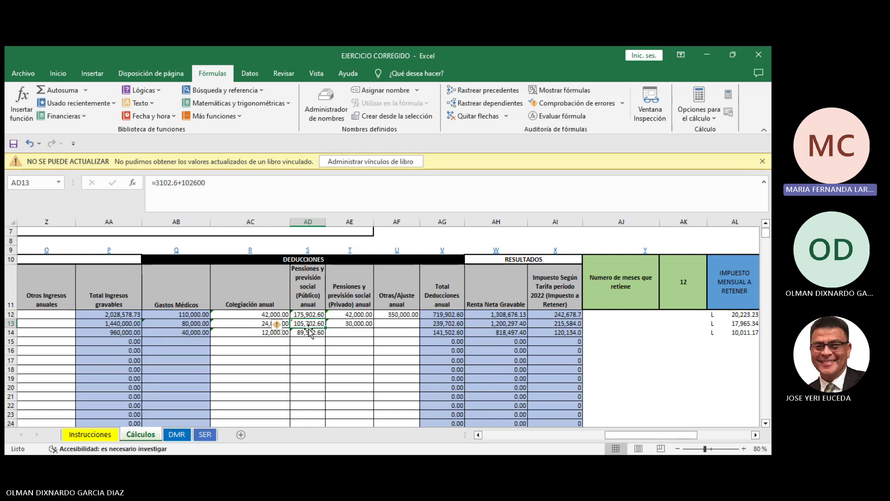
# Check the private pension formula in AE13 against the public pension cells of the second and third employees
pyautogui.click(358, 324)
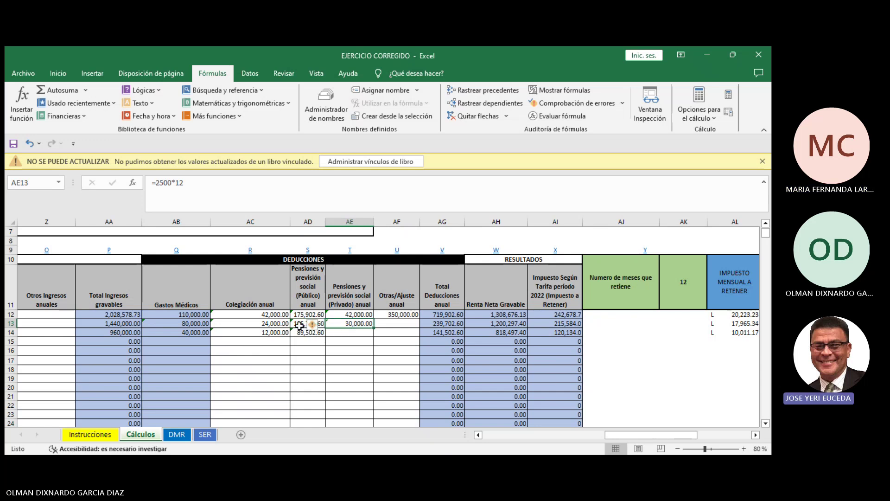
pyautogui.click(348, 331)
pyautogui.click(313, 330)
pyautogui.click(311, 324)
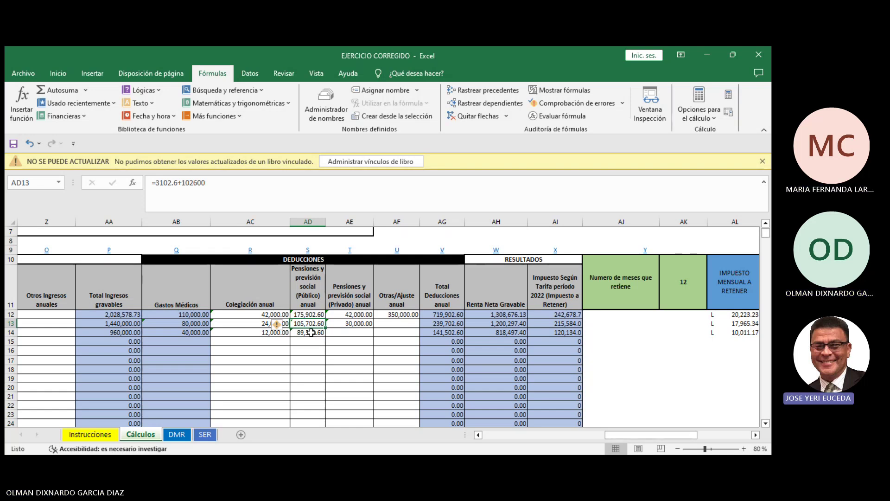
# Compare the Otras/Ajuste anual cells in column AF with the public pension formulas in AD12 and AD13
pyautogui.click(404, 327)
pyautogui.click(310, 325)
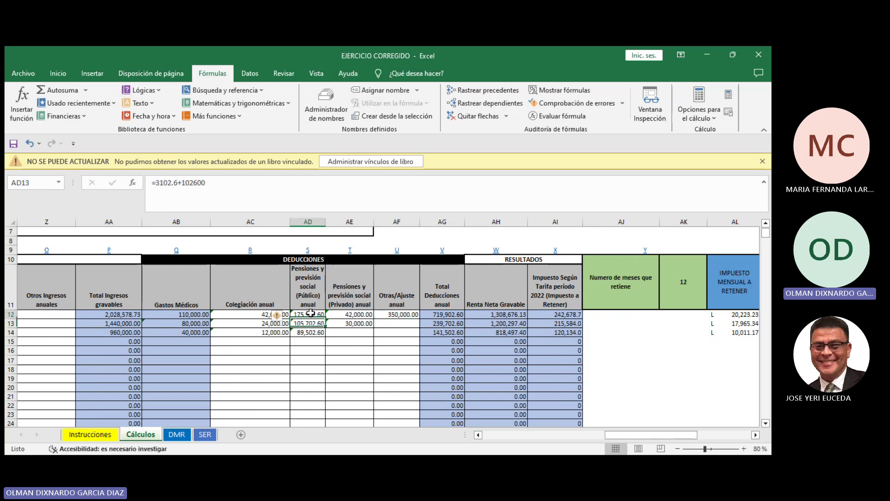
pyautogui.click(309, 314)
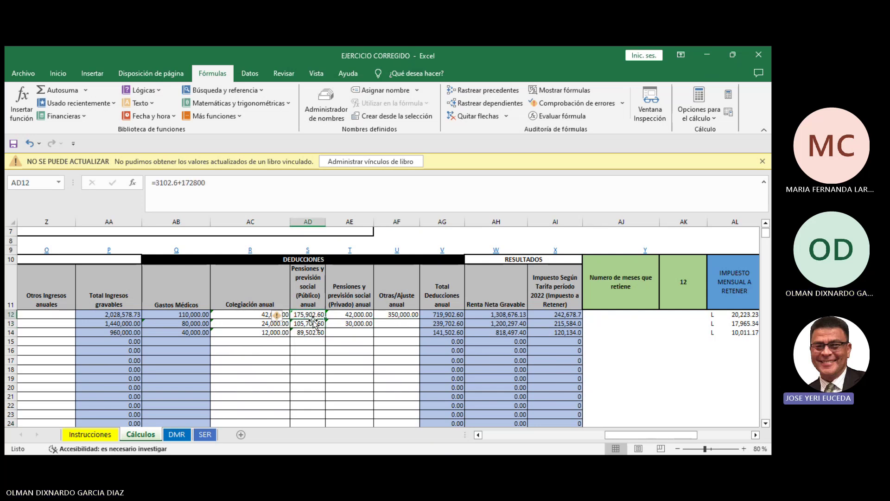
pyautogui.click(403, 315)
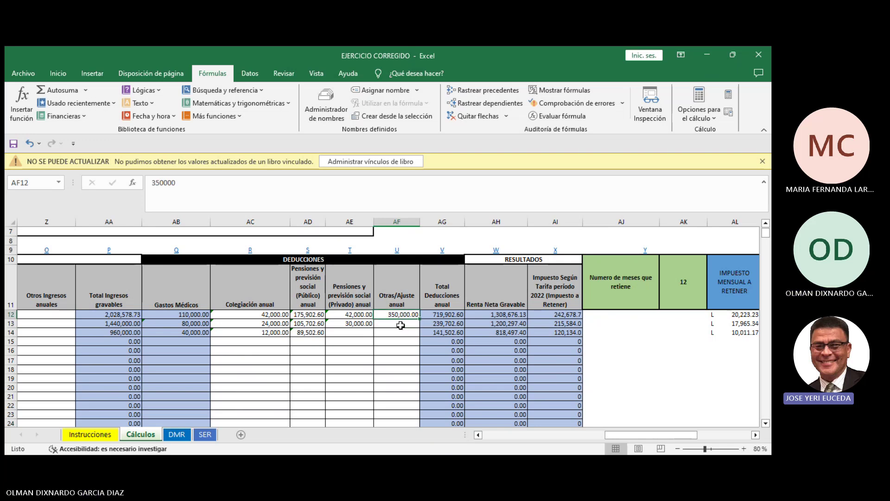
pyautogui.click(401, 325)
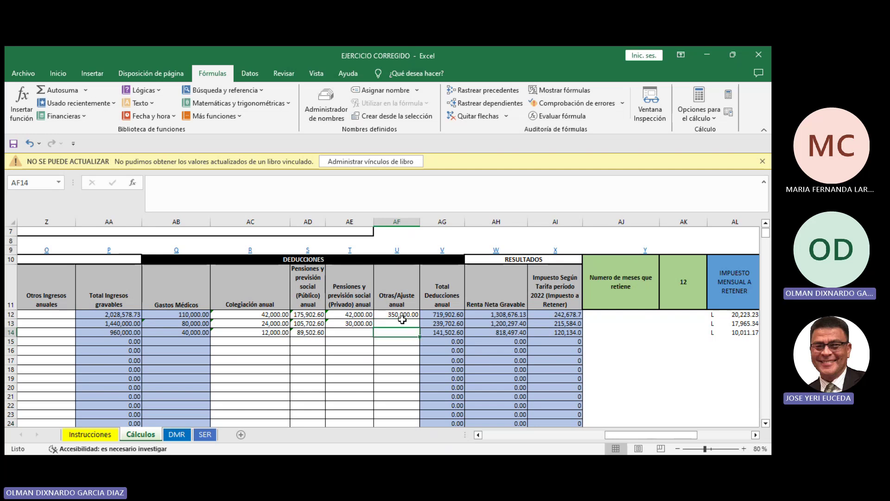
# Check the first employee's Otras/Ajuste amount in AF12 against the total deductions formula in AG12 and the second employee's AF13
pyautogui.click(402, 315)
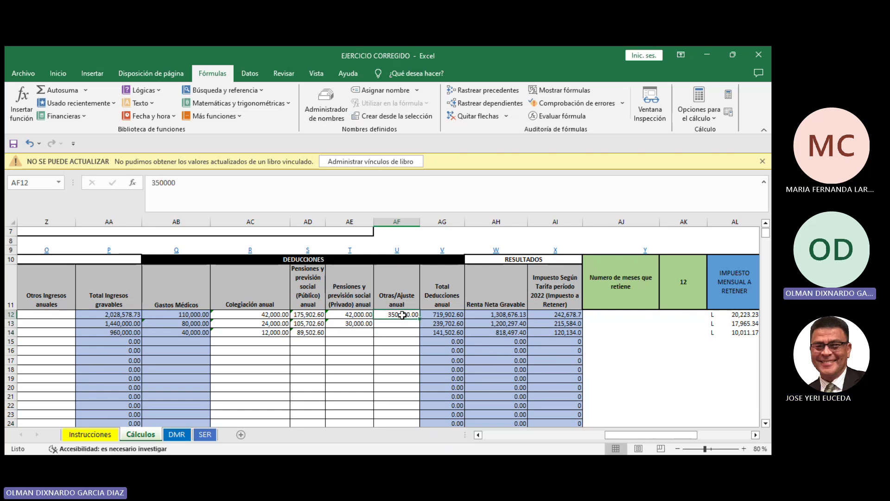
pyautogui.click(429, 315)
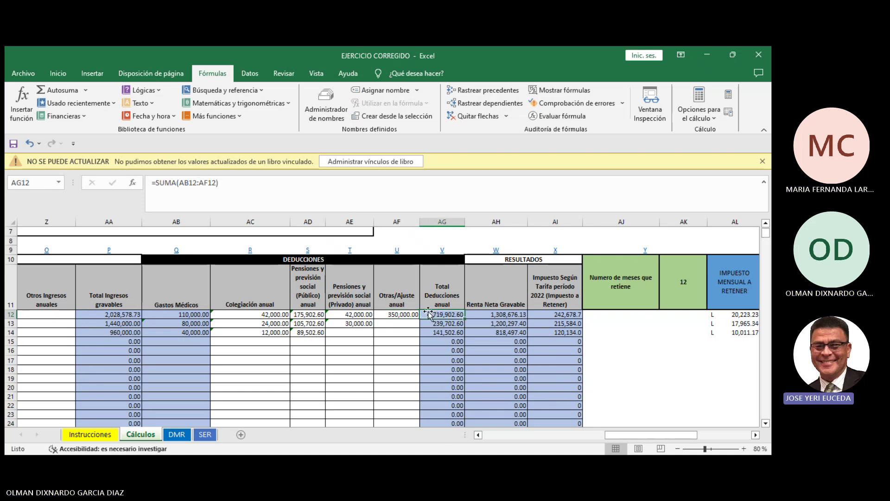
pyautogui.click(406, 324)
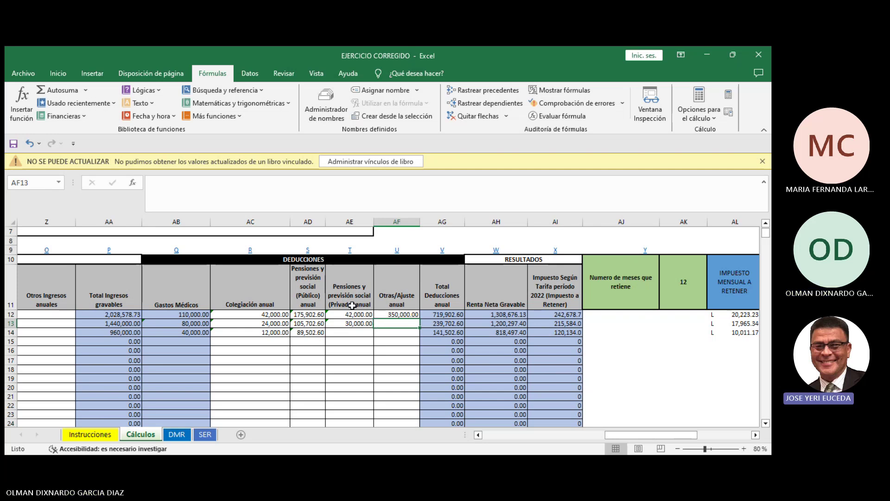
pyautogui.scroll(2, 350, 305)
pyautogui.scroll(-1, 351, 304)
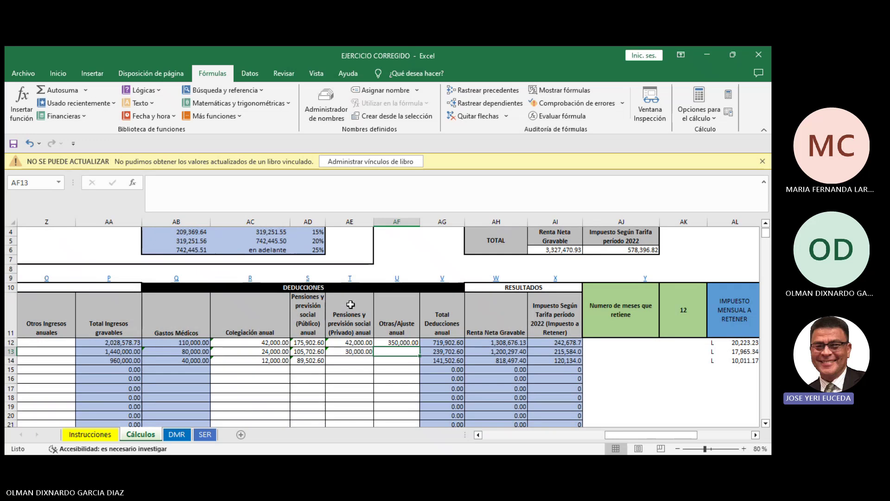
pyautogui.scroll(1, 351, 304)
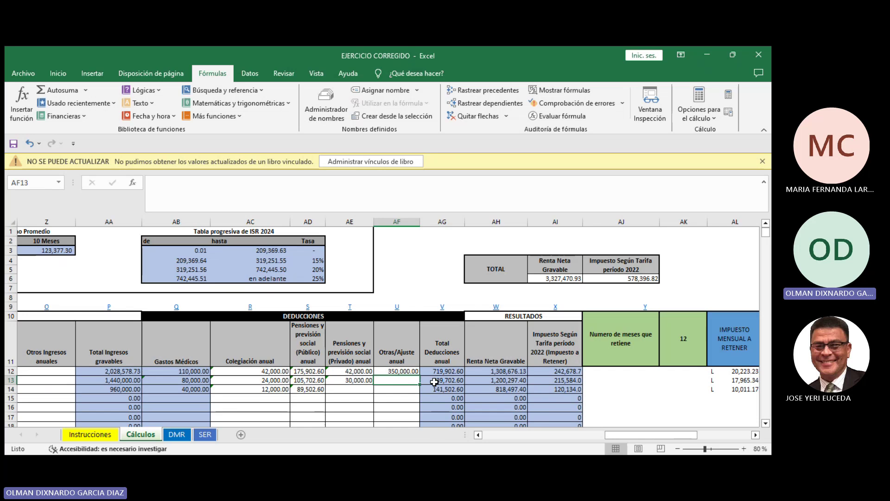
# Check the second employee's total deductions formula in AG13 against AF13, and inspect the third employee's AF14 and AE14 cells
pyautogui.click(433, 381)
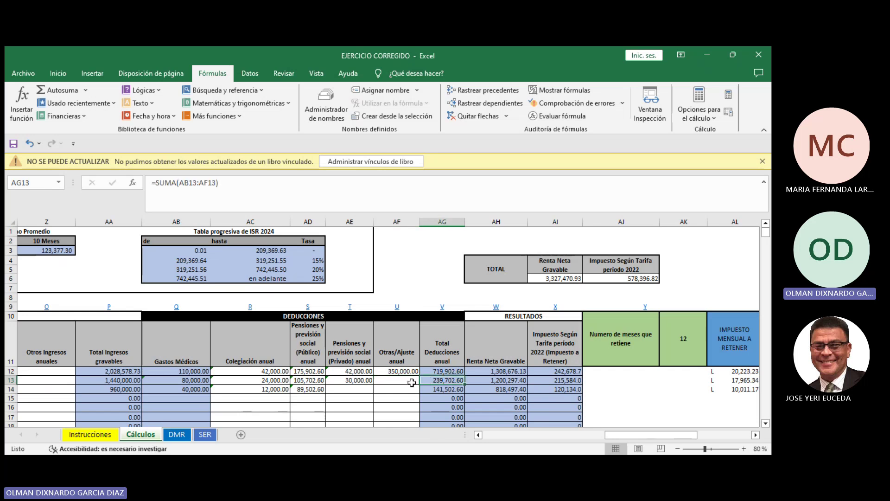
pyautogui.click(411, 382)
pyautogui.click(435, 382)
pyautogui.click(415, 381)
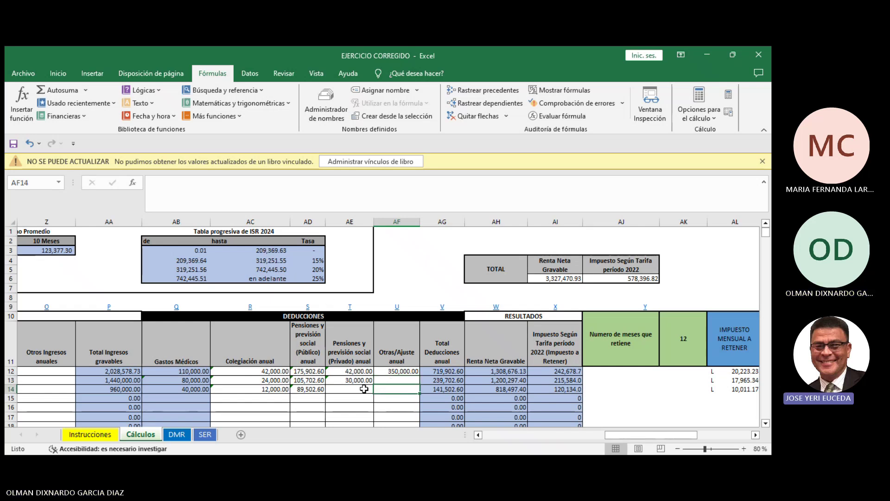
pyautogui.click(367, 389)
pyautogui.scroll(-1, 378, 385)
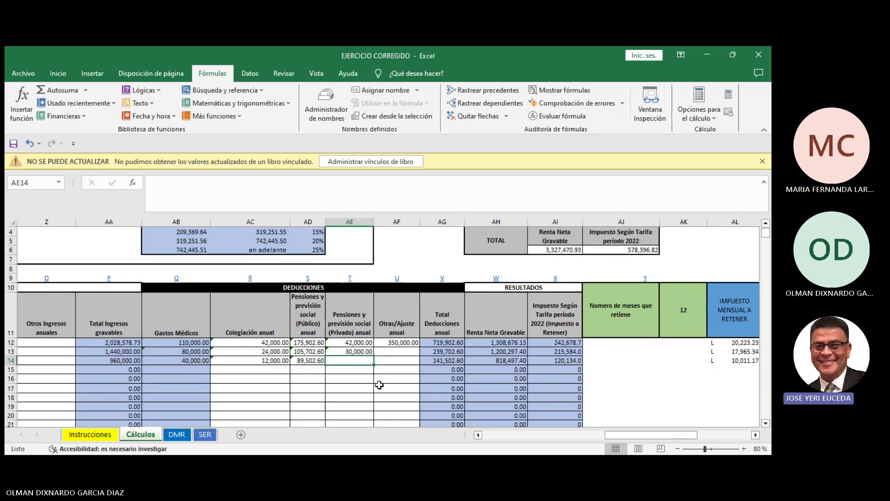
pyautogui.scroll(1, 379, 385)
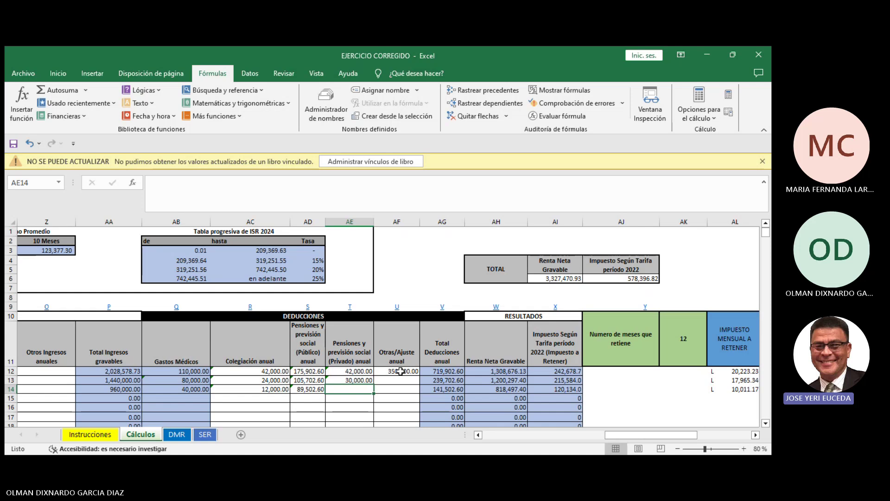
# Review the Otras/Ajuste anual cells of the employees and the 2024 progressive ISR table brackets in AB3:AC6
pyautogui.moveTo(400, 371); pyautogui.dragTo(397, 394)
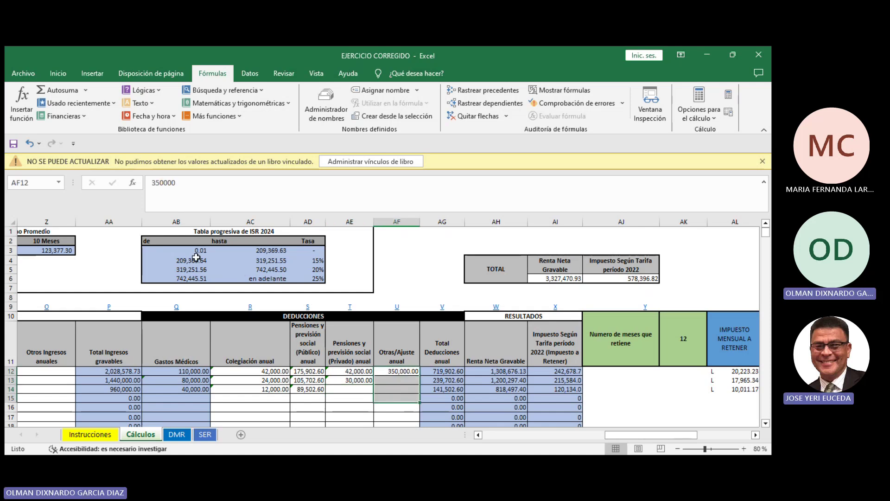
pyautogui.moveTo(196, 250); pyautogui.dragTo(237, 276)
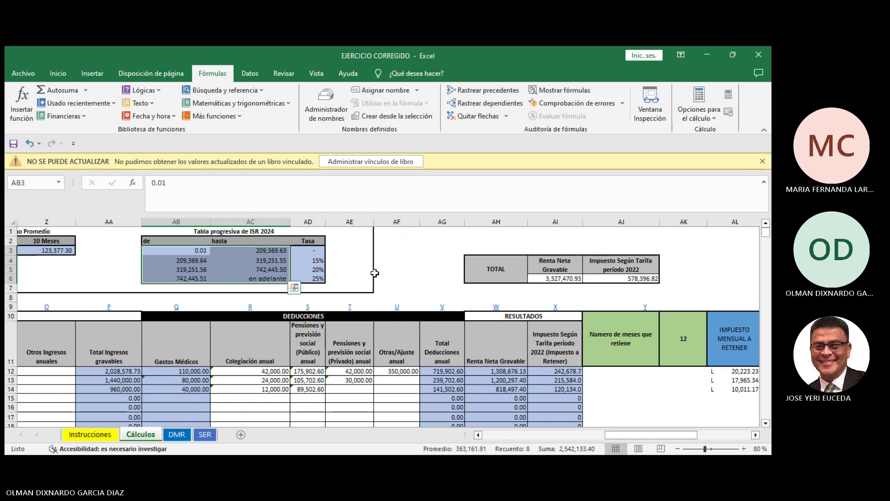
pyautogui.click(399, 270)
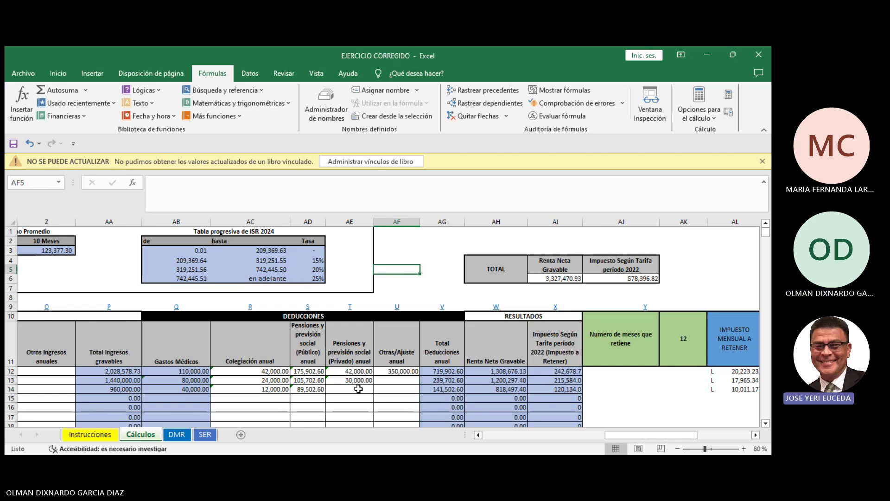
pyautogui.scroll(-2, 358, 388)
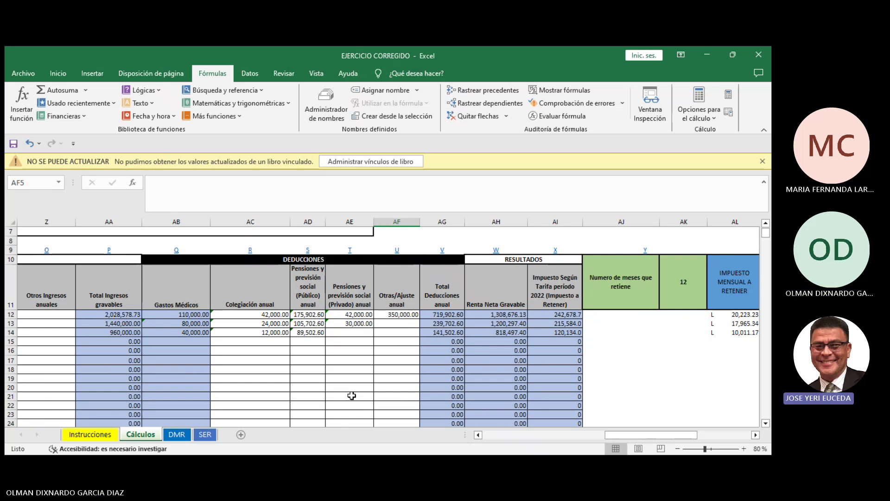
pyautogui.scroll(2, 352, 395)
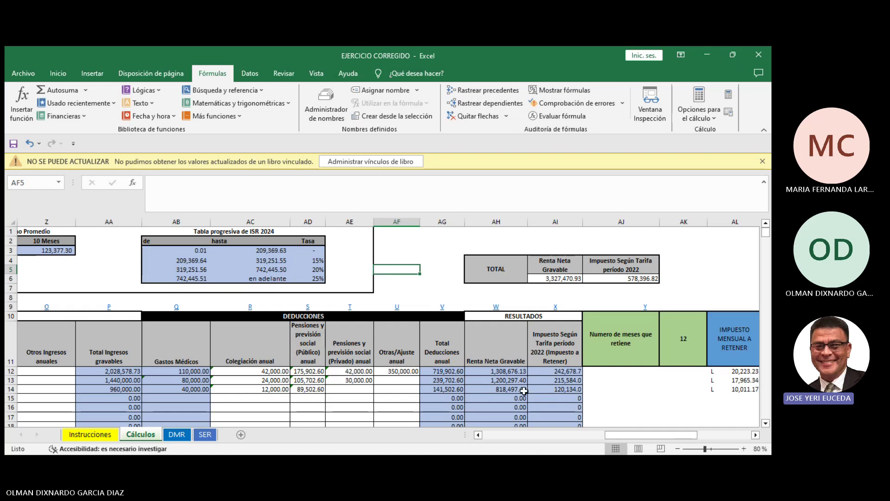
pyautogui.click(477, 434)
pyautogui.click(478, 434)
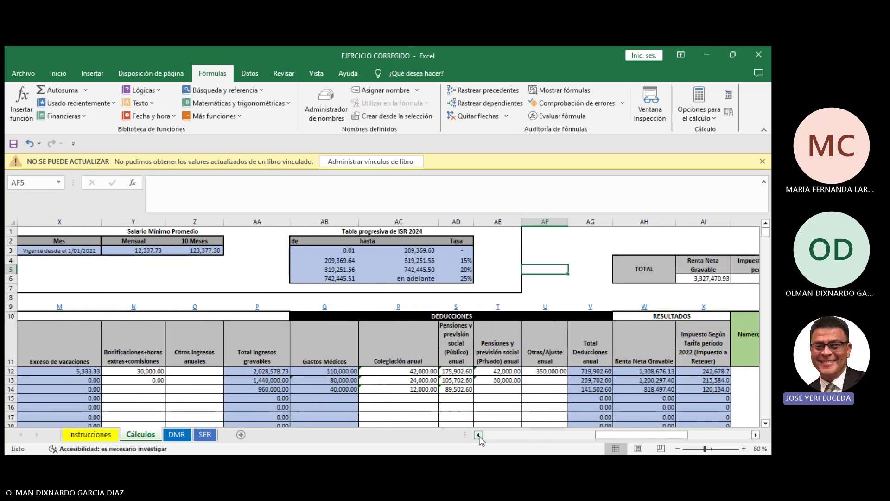
pyautogui.click(478, 434)
pyautogui.click(478, 435)
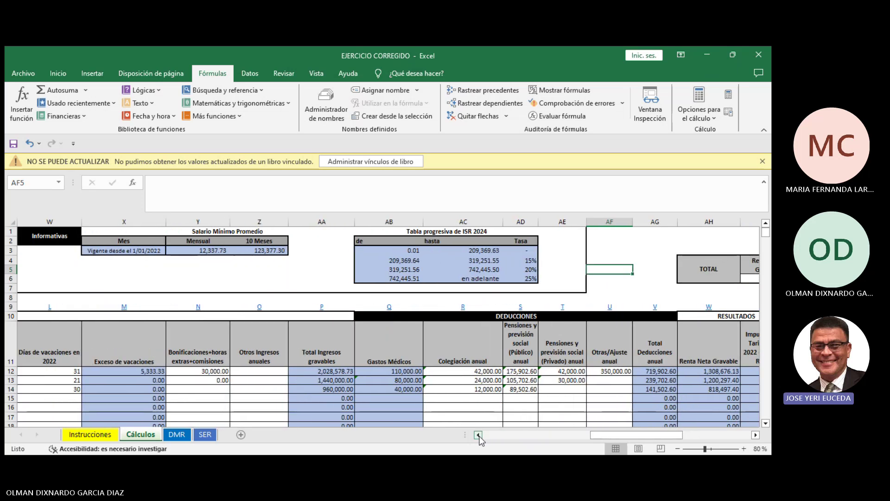
pyautogui.click(523, 374)
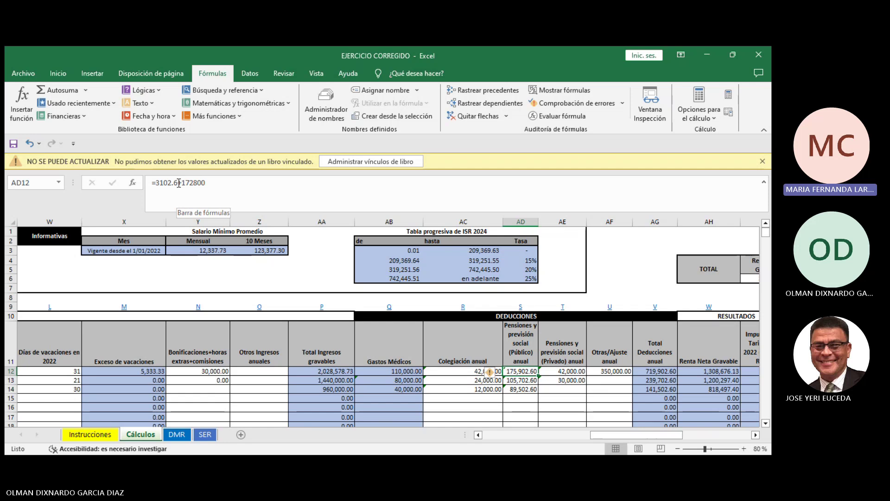
pyautogui.moveTo(179, 182); pyautogui.dragTo(157, 183)
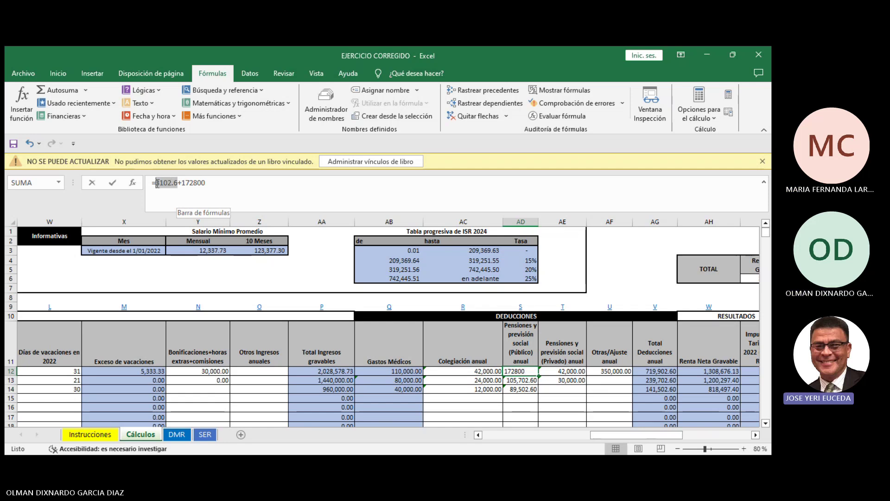
pyautogui.rightClick(157, 183)
pyautogui.click(174, 189)
pyautogui.press('Delete')
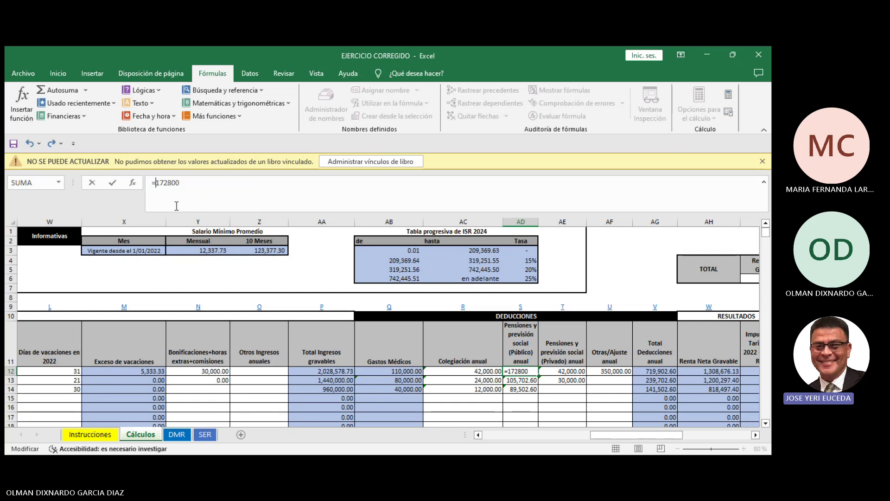
pyautogui.click(592, 386)
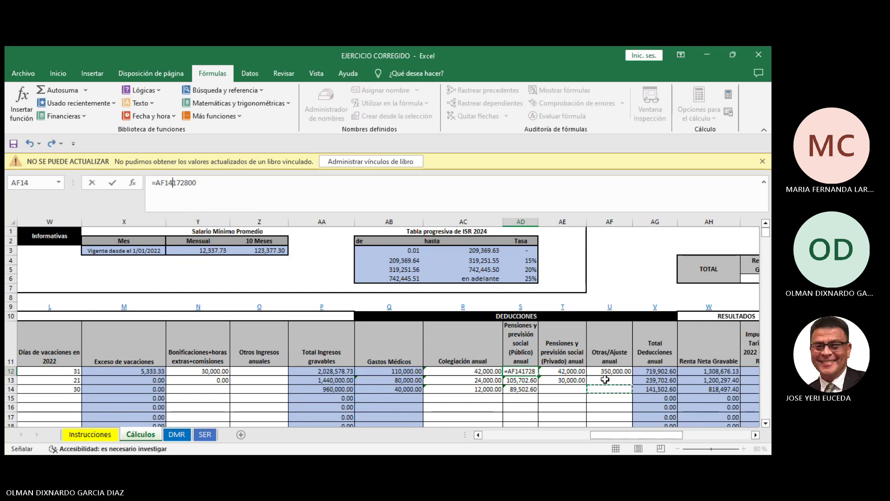
pyautogui.press('Escape')
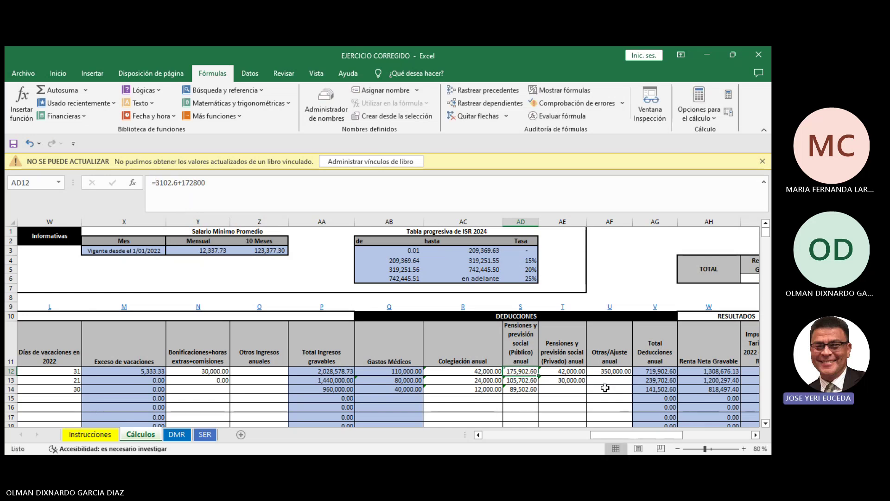
# Enter the second employee's Otras/Ajuste anual deduction in AF13 as =258.55*12
pyautogui.click(602, 388)
pyautogui.click(603, 380)
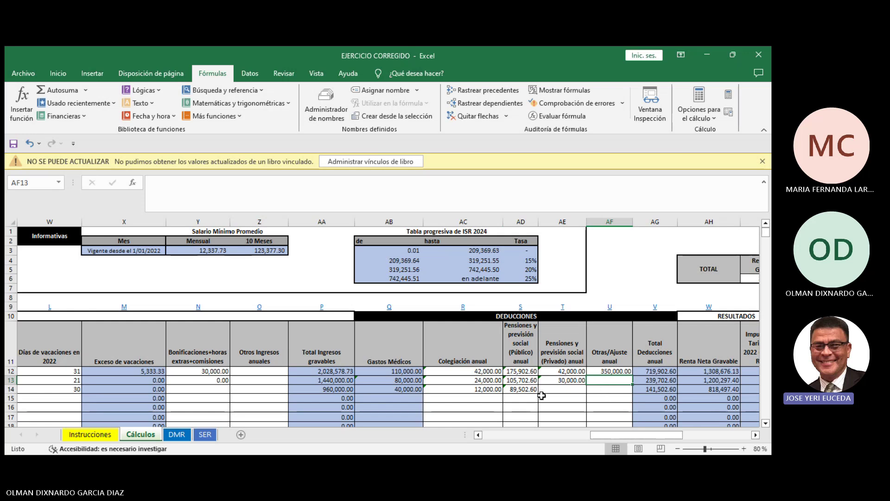
pyautogui.click(597, 389)
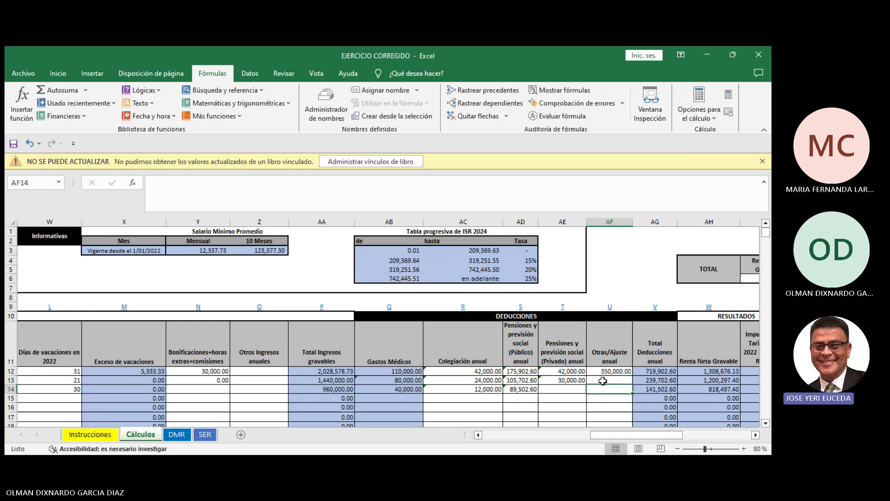
pyautogui.click(600, 381)
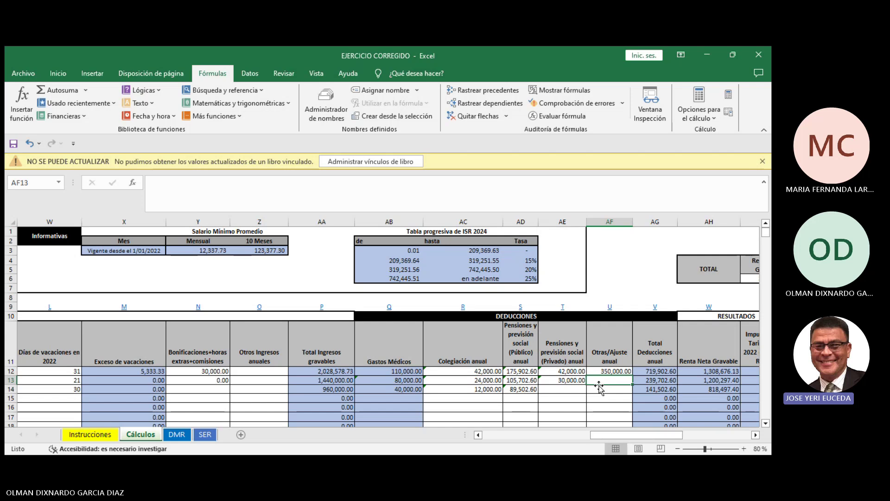
pyautogui.write('=')
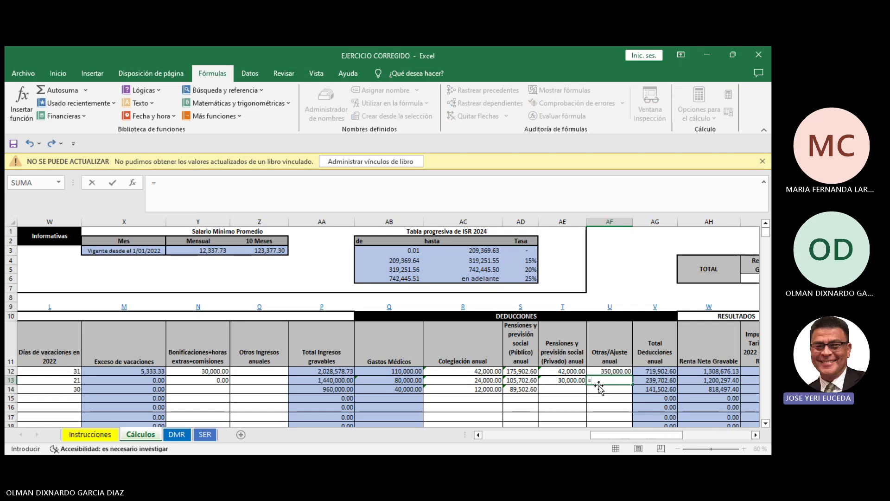
pyautogui.write('25')
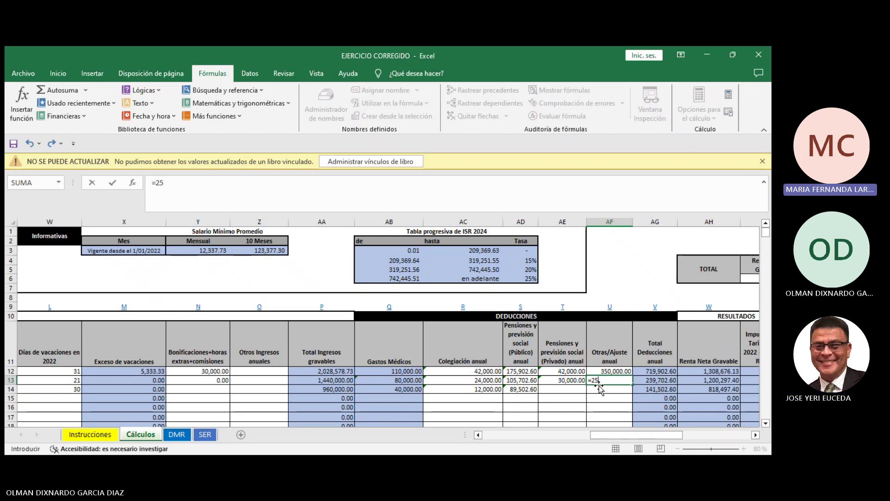
pyautogui.write('8.5')
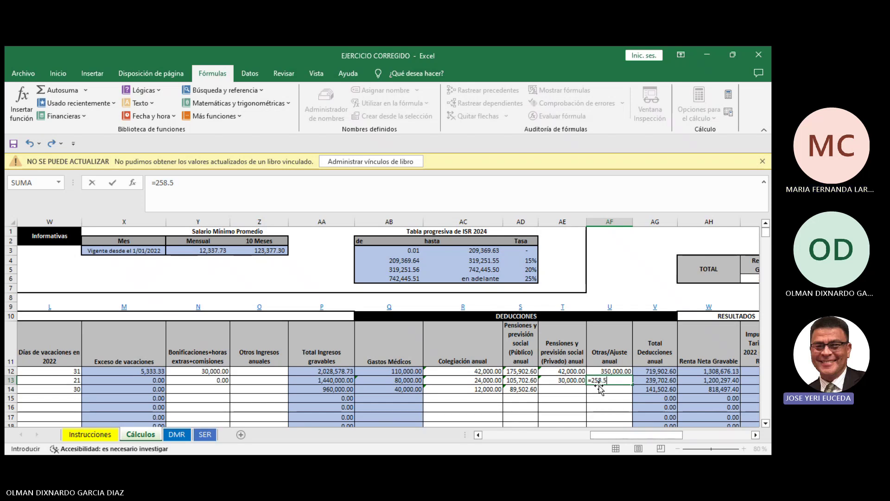
pyautogui.write('5*12')
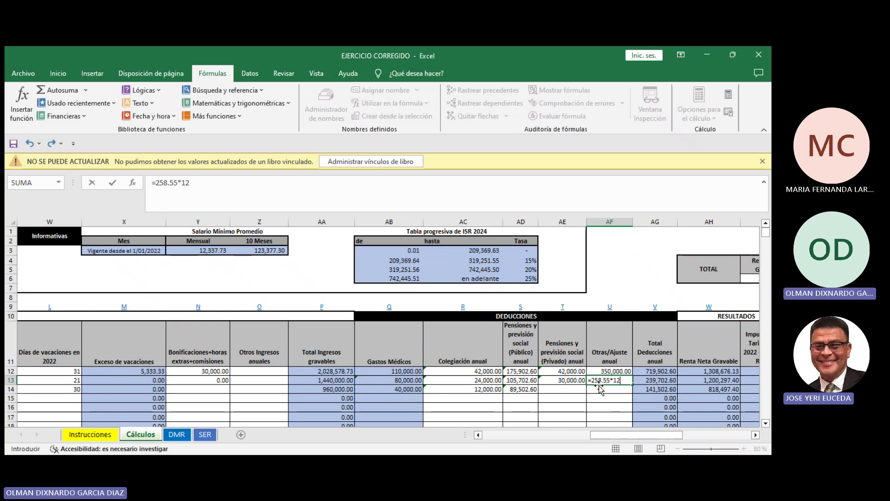
pyautogui.press('Return')
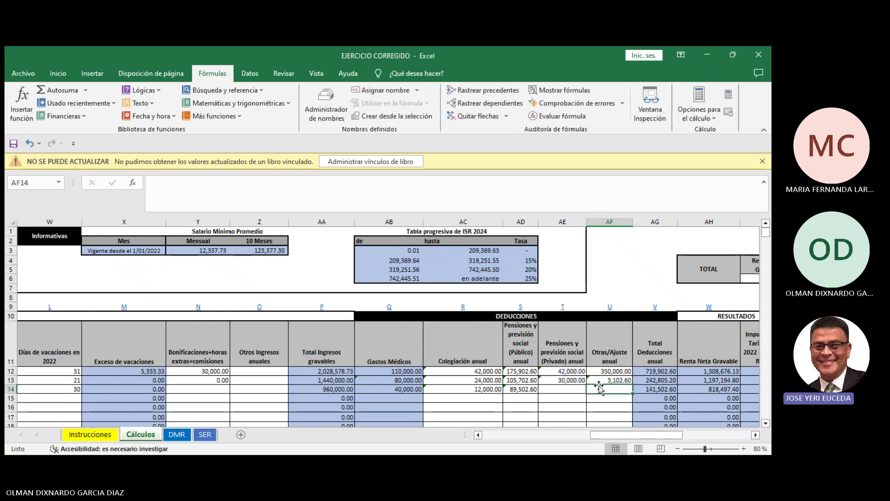
# Enter the third employee's Otras/Ajuste anual deduction in AF14 as =258.55*12
pyautogui.write('=25')
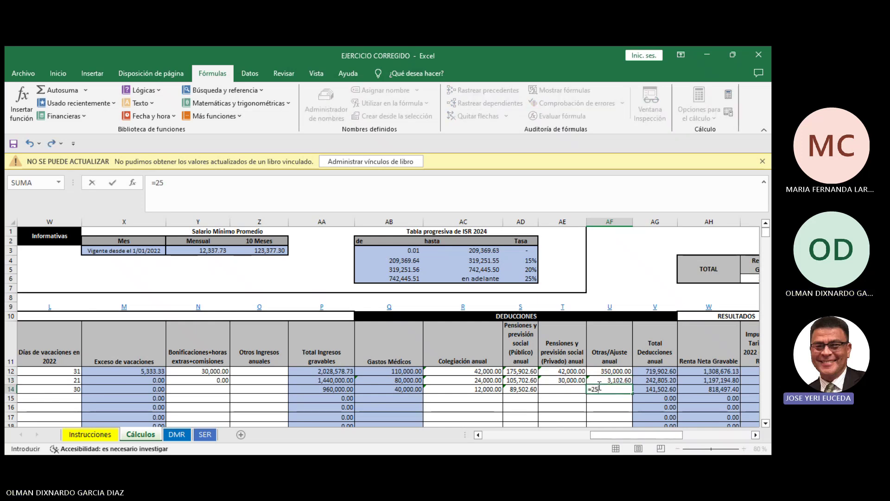
pyautogui.write('8.55*12')
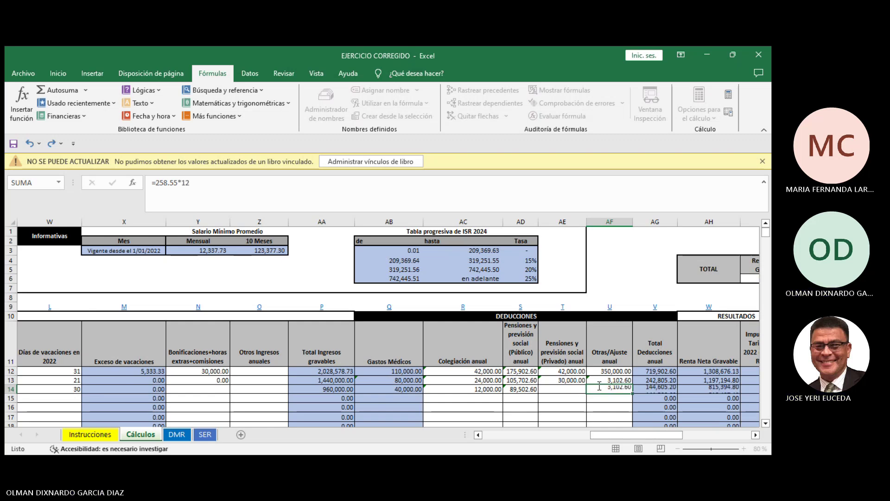
pyautogui.press('Return')
# Remove the 3102.6 term from the third employee's public pension formula in AD14, keeping only 86400
pyautogui.click(521, 389)
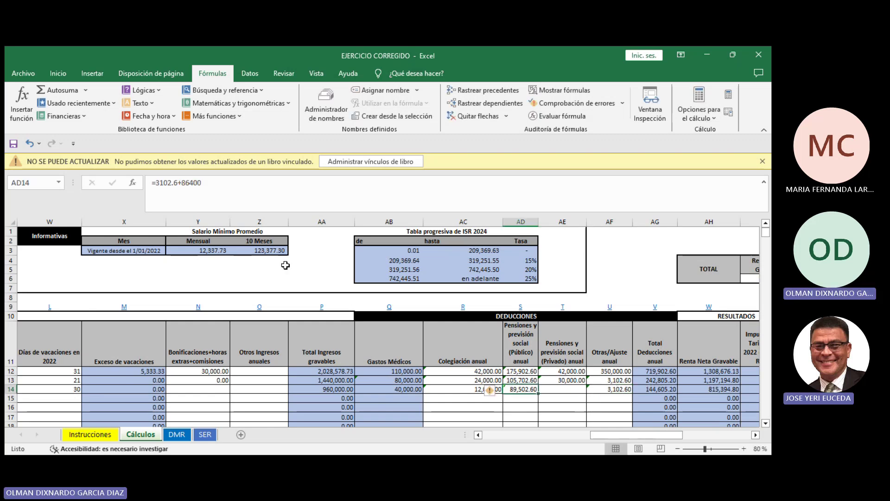
pyautogui.click(183, 182)
pyautogui.moveTo(183, 182)
pyautogui.mouseDown()
pyautogui.moveTo(147, 183)
pyautogui.moveTo(174, 186)
pyautogui.mouseUp()
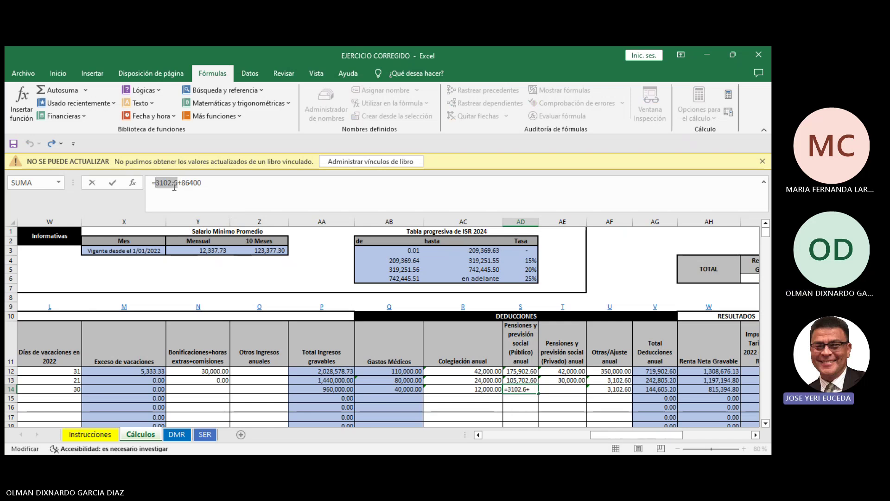
pyautogui.press('BackSpace')
pyautogui.press('Return')
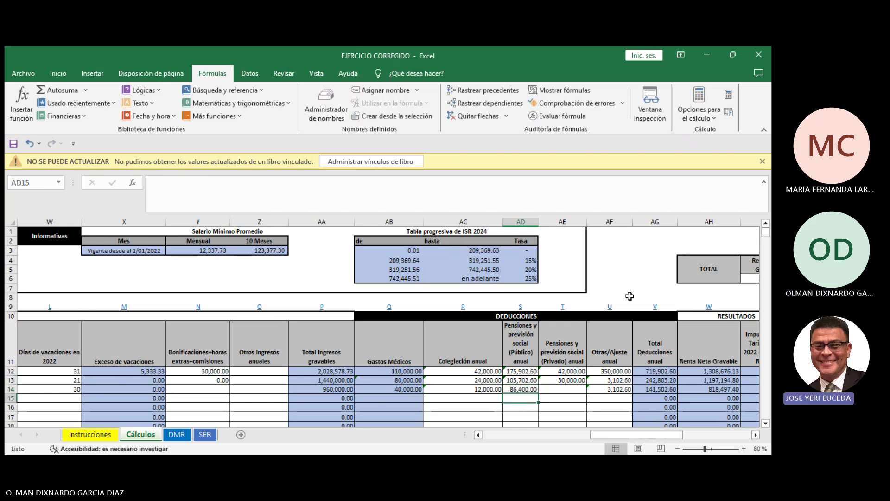
# Remove the 3102.6 term from the second employee's public pension formula in AD13, keeping only 102600
pyautogui.click(524, 381)
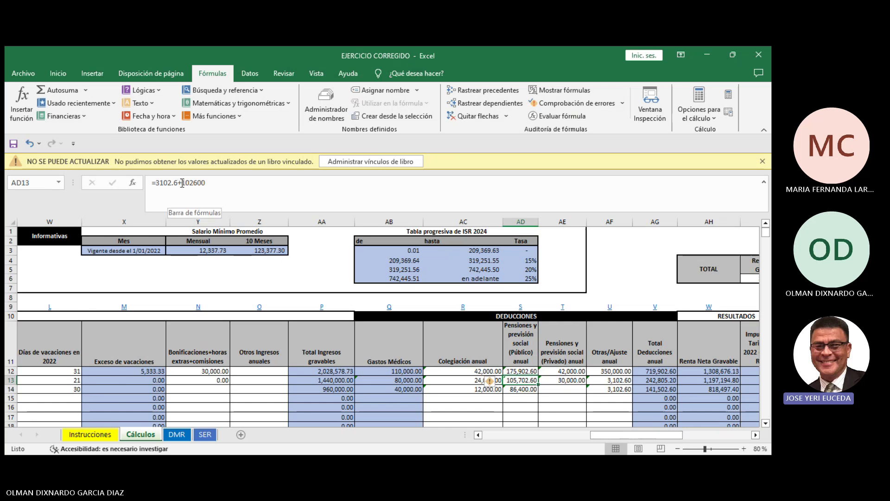
pyautogui.moveTo(181, 182); pyautogui.dragTo(154, 182)
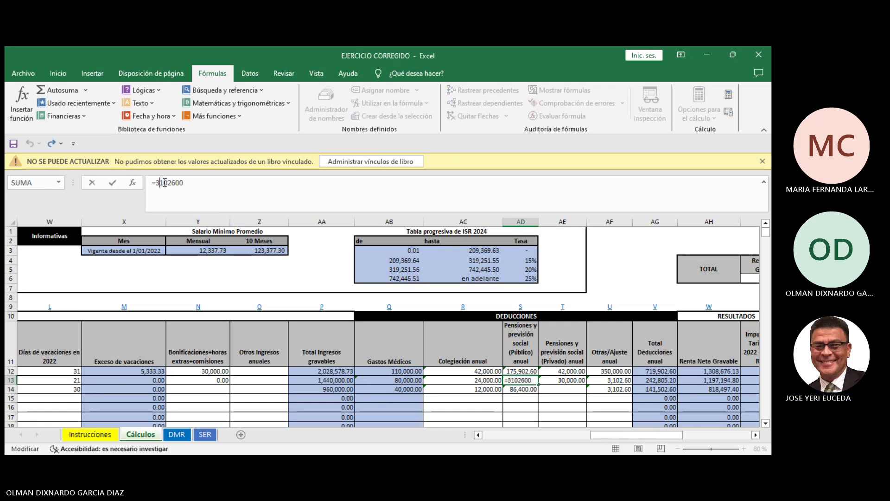
pyautogui.press('Delete')
pyautogui.press('Delete')
pyautogui.click(112, 182)
# Enter the second employee's public pension deduction in AD13 as 9% of the annual salary, =R13*0.09
pyautogui.click(518, 379)
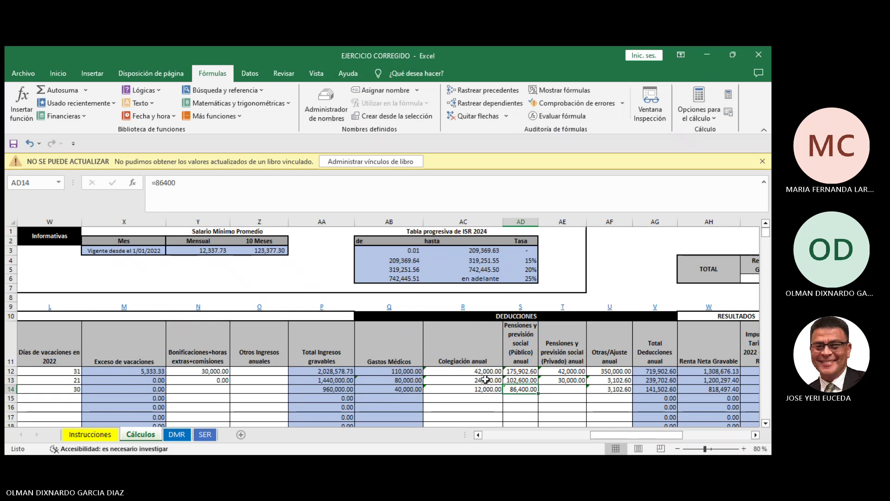
pyautogui.write('=')
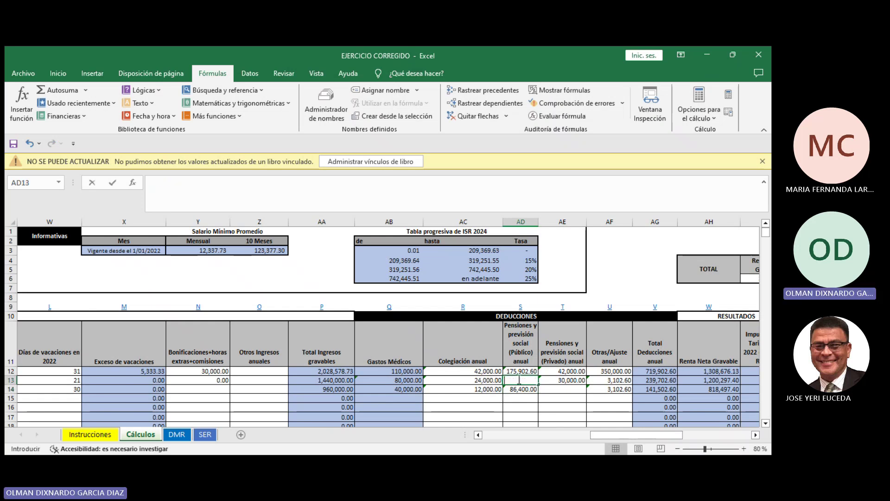
pyautogui.click(477, 434)
pyautogui.click(477, 434)
pyautogui.click(477, 434)
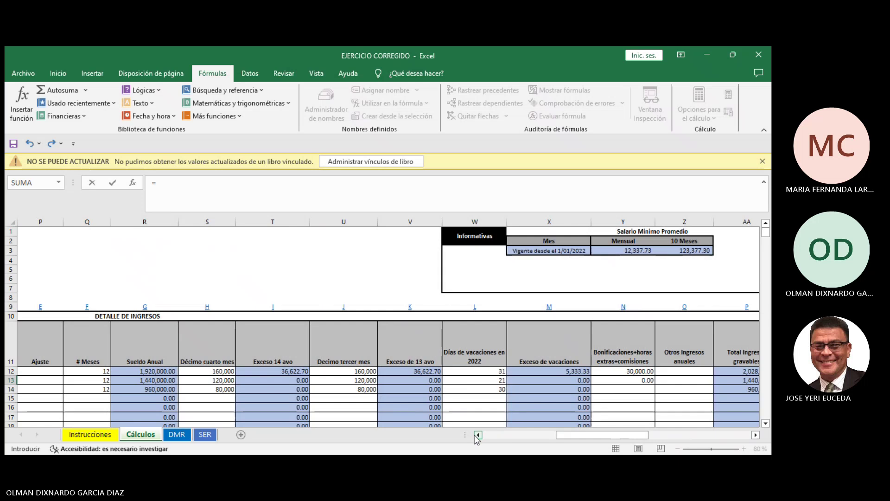
pyautogui.click(158, 380)
pyautogui.write('*9%')
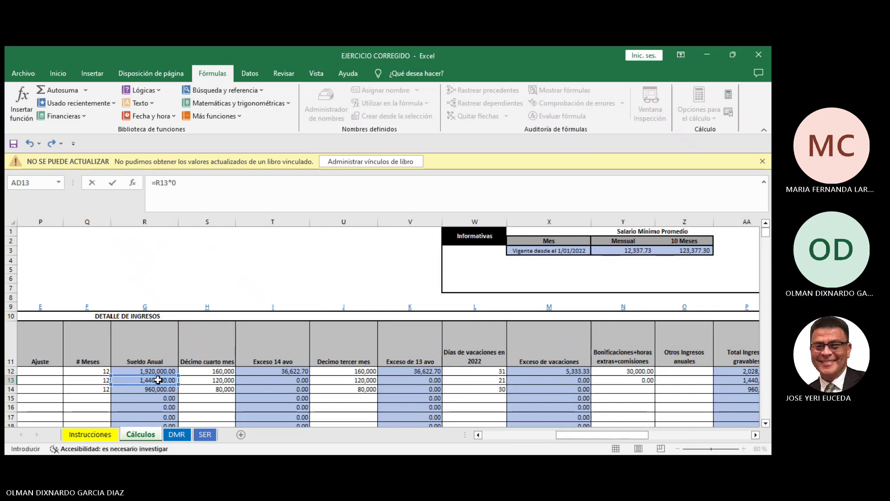
pyautogui.press('Return')
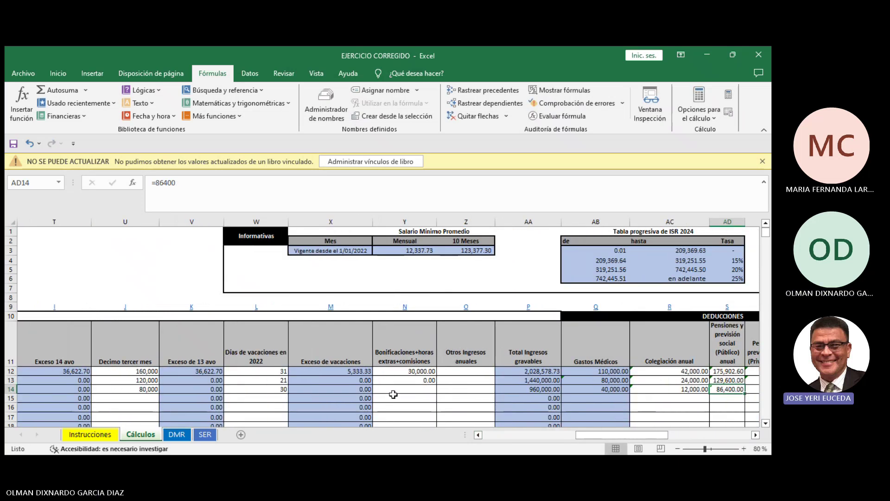
pyautogui.click(735, 381)
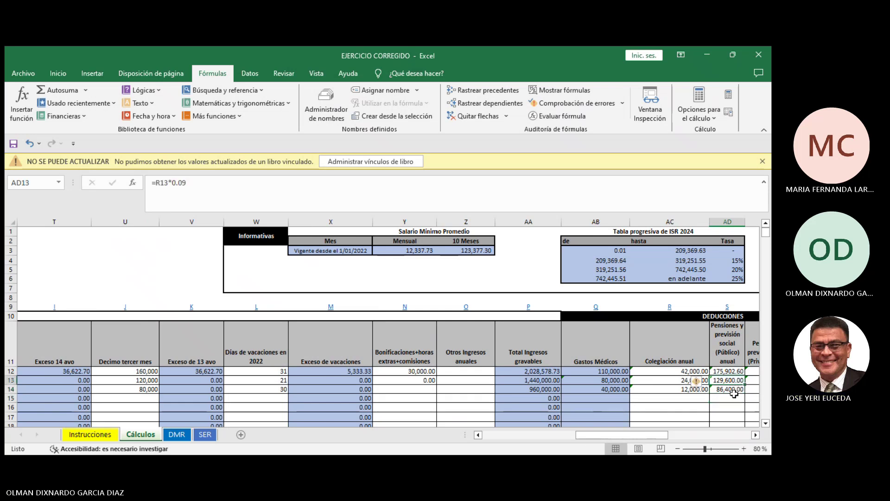
# Replace the third employee's public pension amount in AD14 with the annual salary formula =R14*0.09
pyautogui.click(732, 389)
pyautogui.click(212, 191)
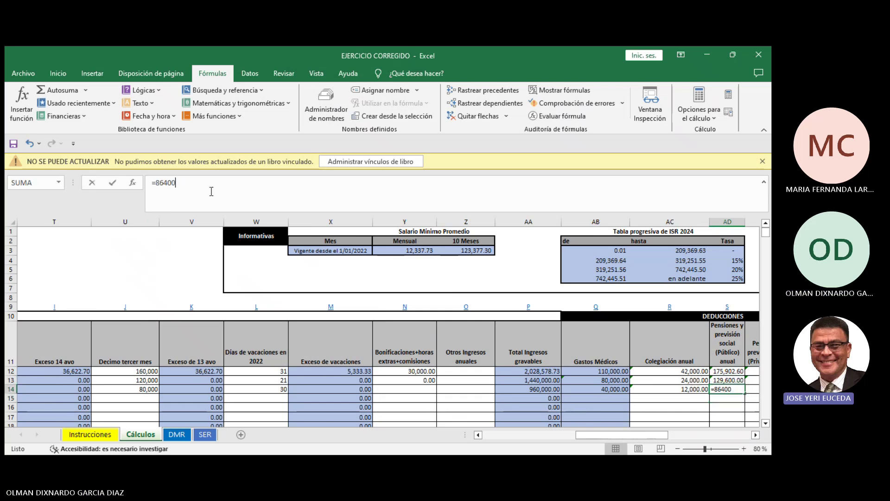
pyautogui.press('BackSpace')
pyautogui.press('BackSpace')
pyautogui.press('BackSpace')
pyautogui.press('BackSpace')
pyautogui.press('BackSpace')
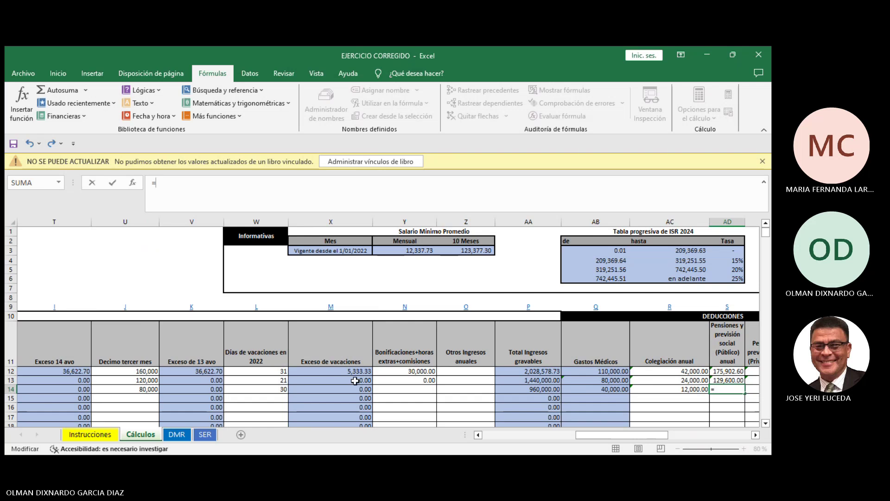
pyautogui.click(478, 434)
pyautogui.click(478, 434)
pyautogui.click(478, 434)
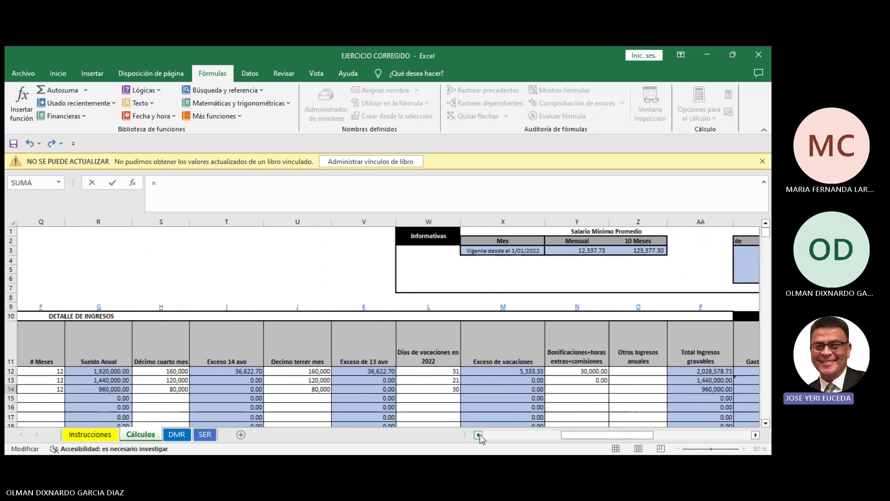
pyautogui.click(111, 389)
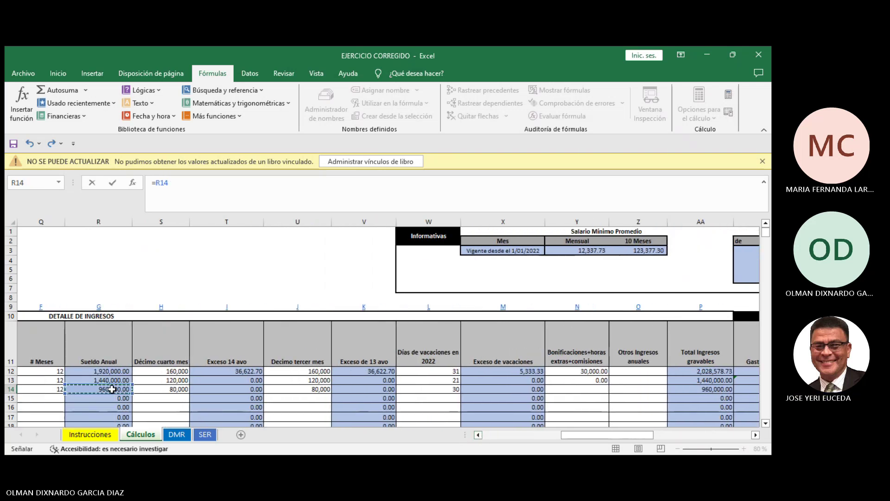
pyautogui.write('*0.09')
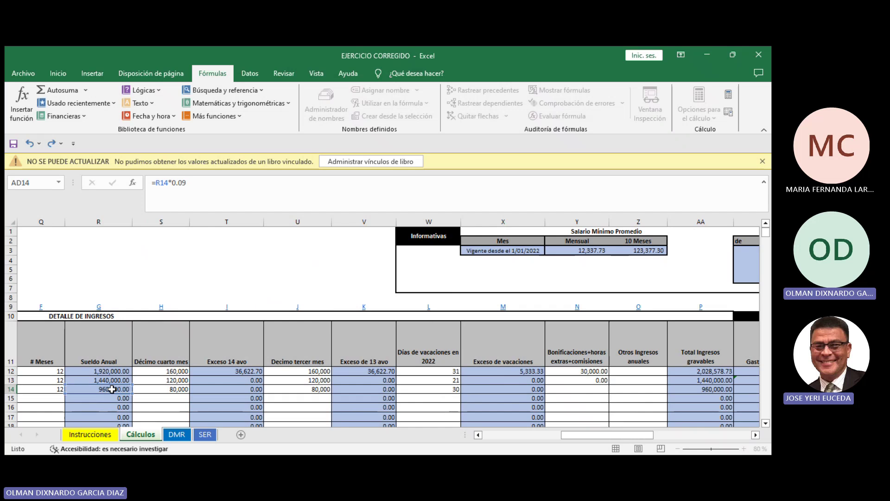
pyautogui.press('Return')
# Examine the first employee's public pension formula in AD12 alongside the other deductions
pyautogui.click(755, 434)
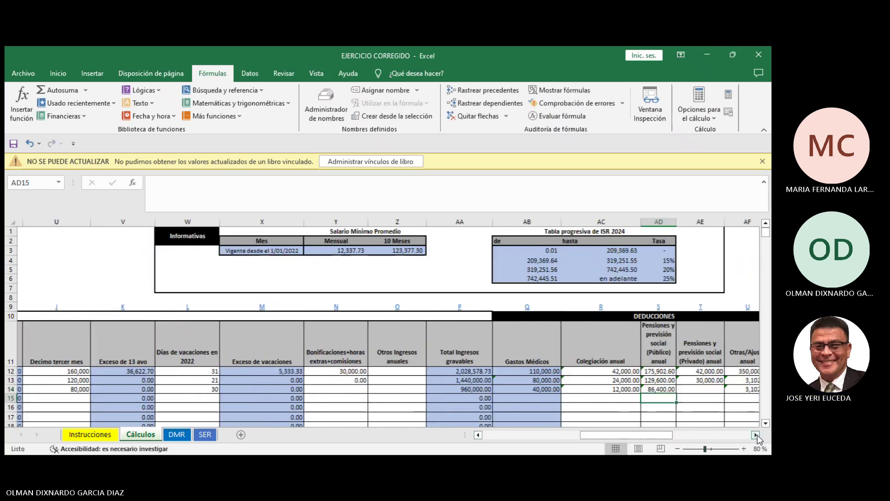
pyautogui.click(755, 435)
pyautogui.click(755, 434)
pyautogui.click(755, 434)
pyautogui.click(456, 371)
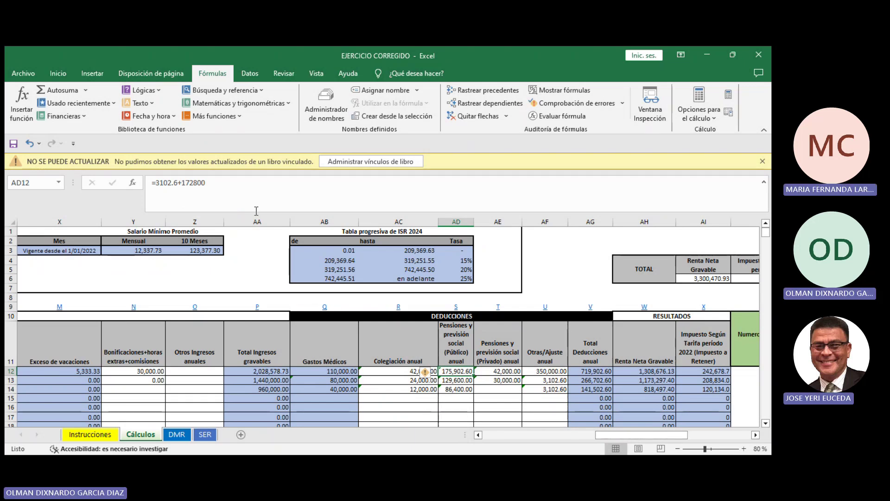
pyautogui.click(556, 287)
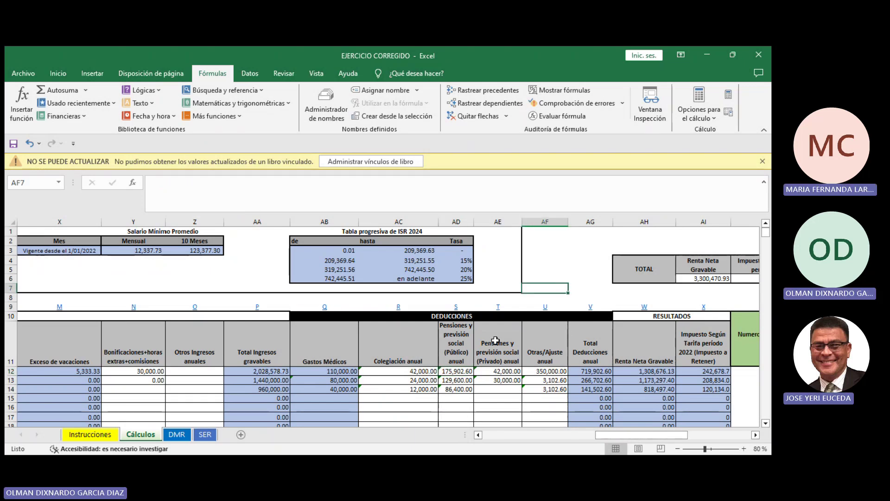
pyautogui.click(456, 371)
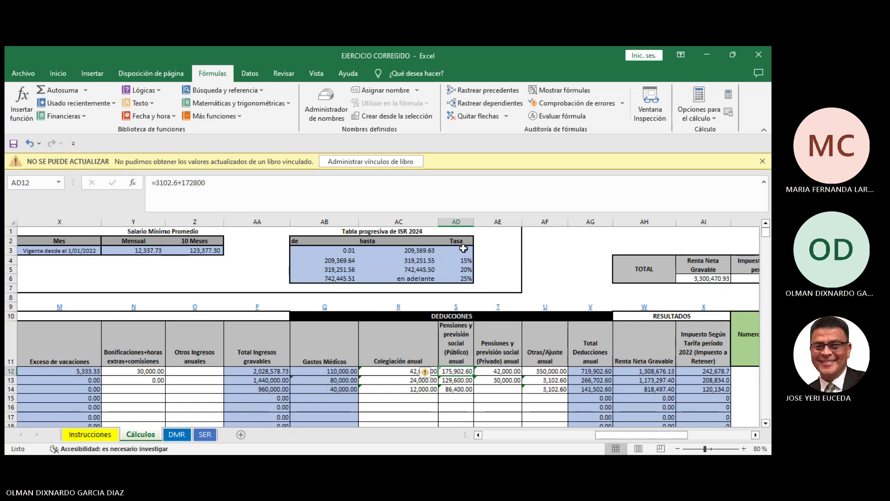
pyautogui.click(558, 270)
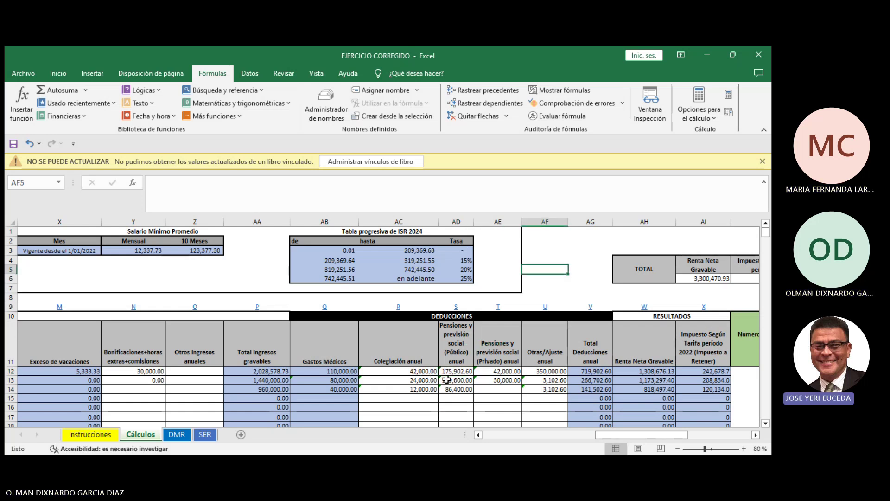
pyautogui.click(454, 371)
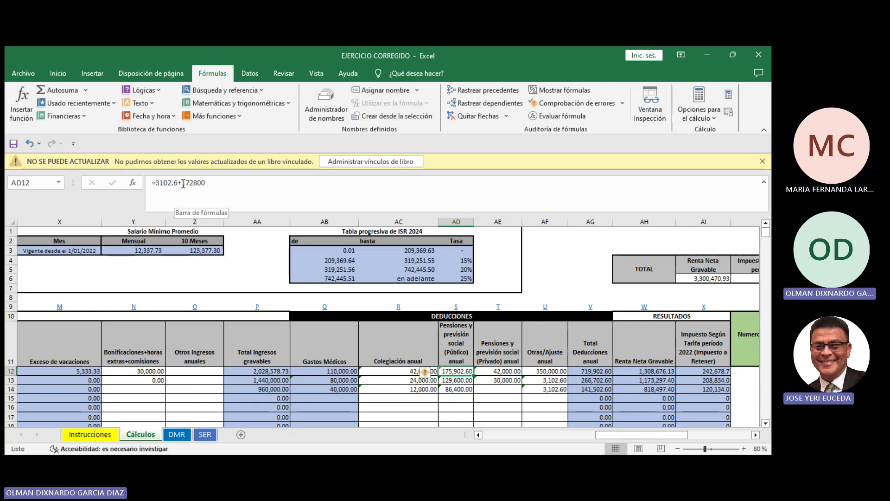
pyautogui.click(555, 259)
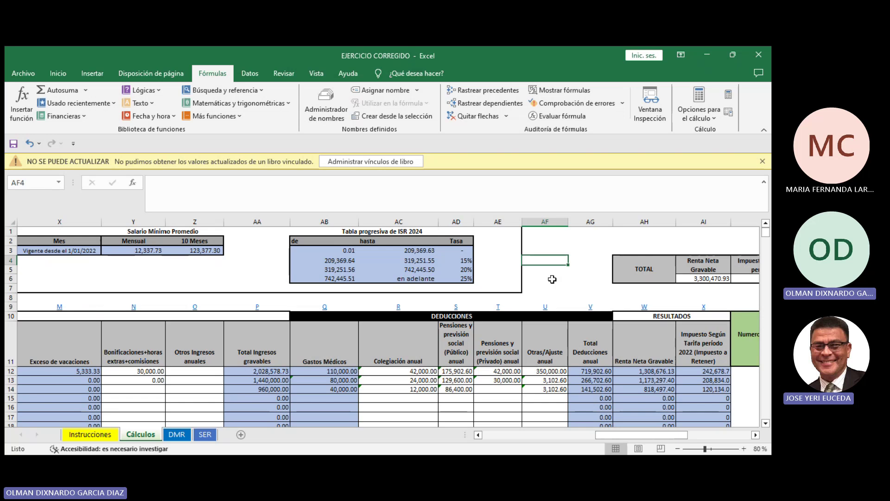
# Save the workbook with the corrected public pension formulas
pyautogui.click(17, 142)
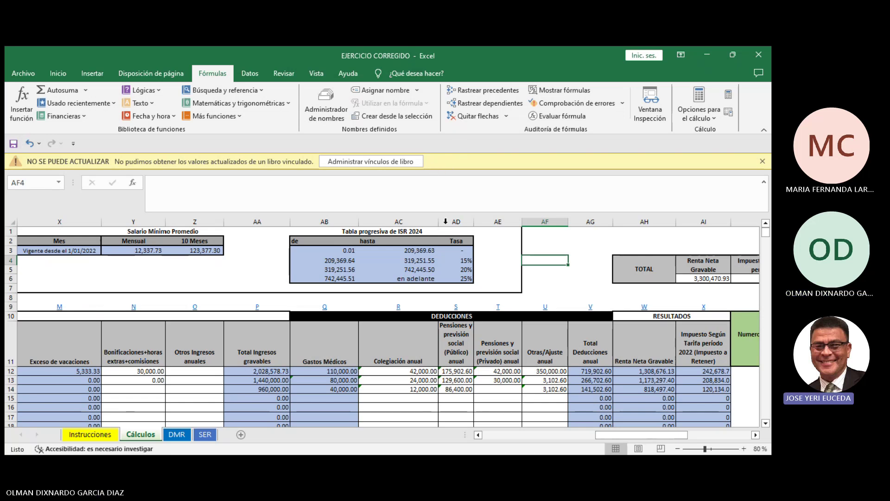
pyautogui.click(534, 280)
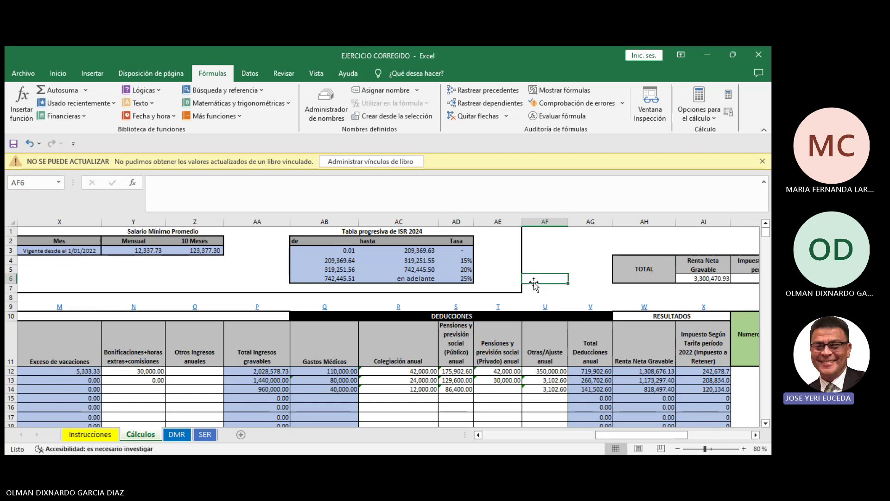
# Enter 0 as the third employee's private pension deduction in AE14 and save the workbook
pyautogui.scroll(-2, 534, 282)
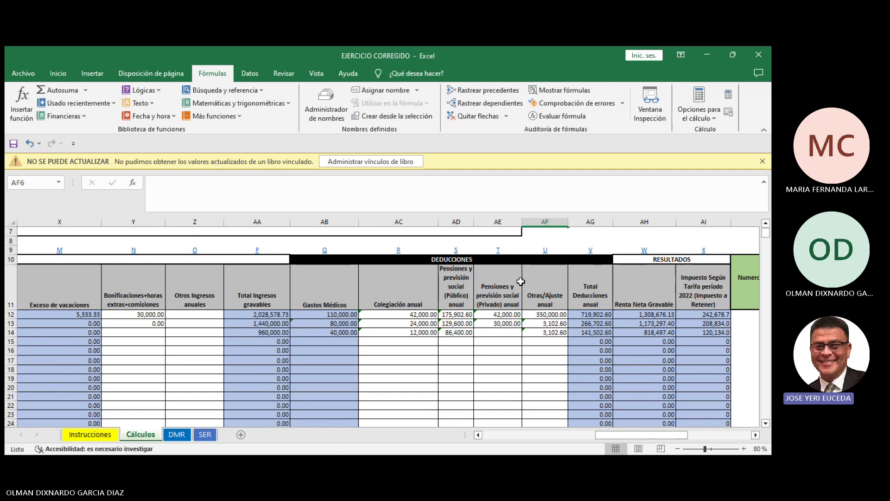
pyautogui.click(508, 331)
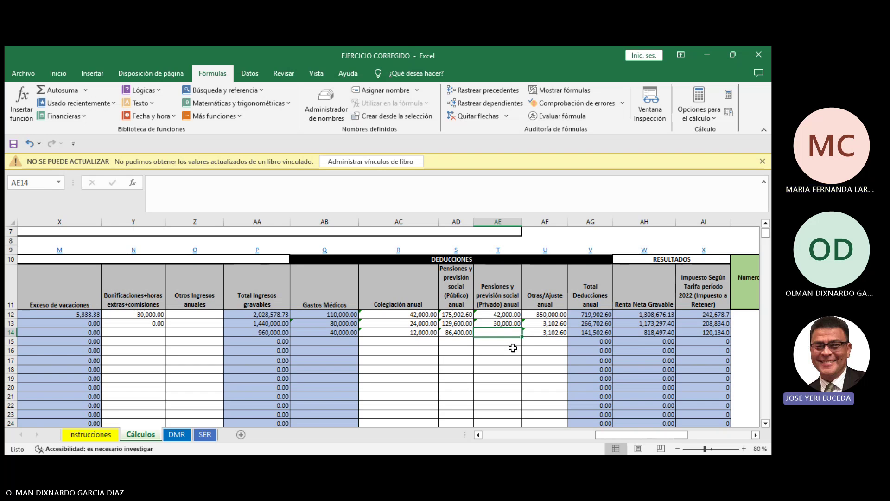
pyautogui.write('0')
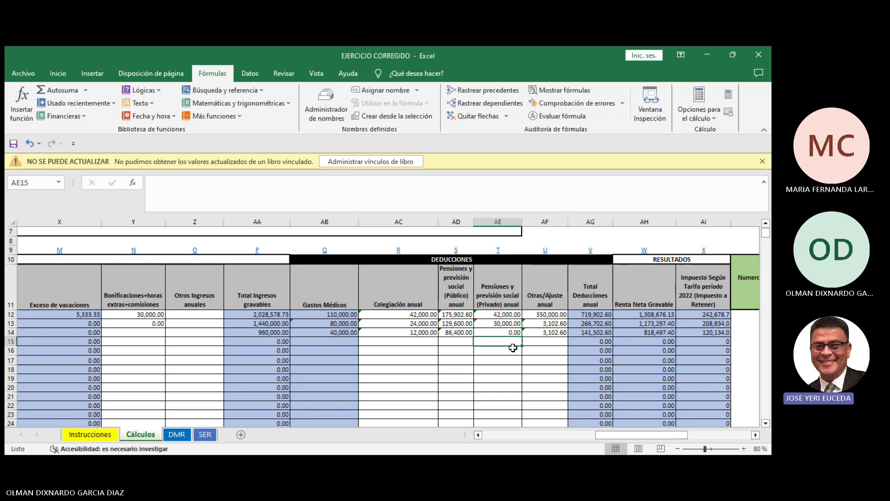
pyautogui.press('Return')
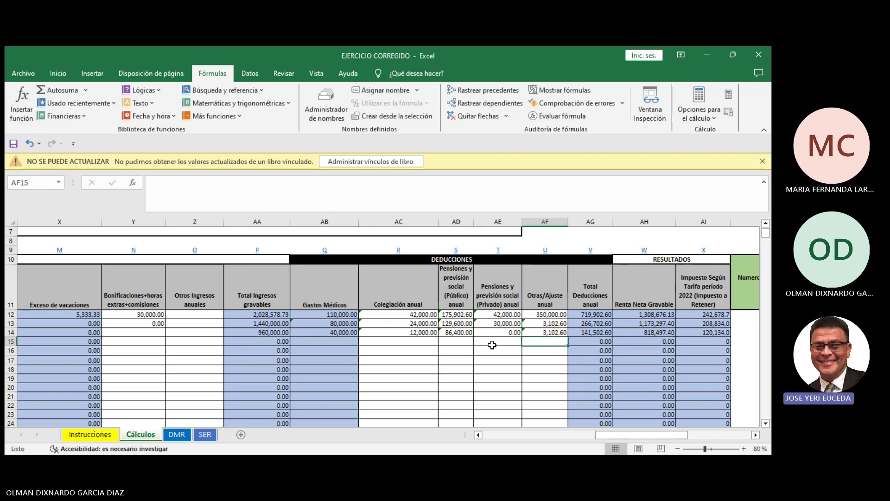
pyautogui.click(9, 143)
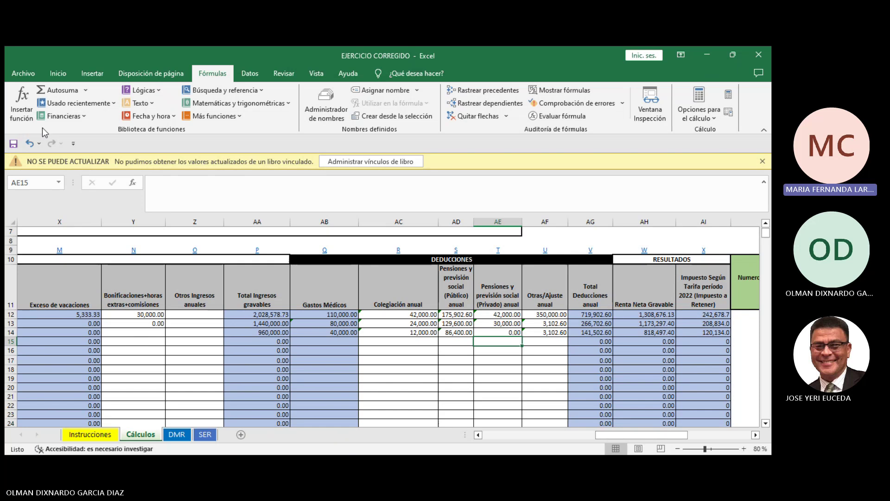
# Enter the third employee's private pension deduction in AE14 as =1500*12
pyautogui.click(510, 331)
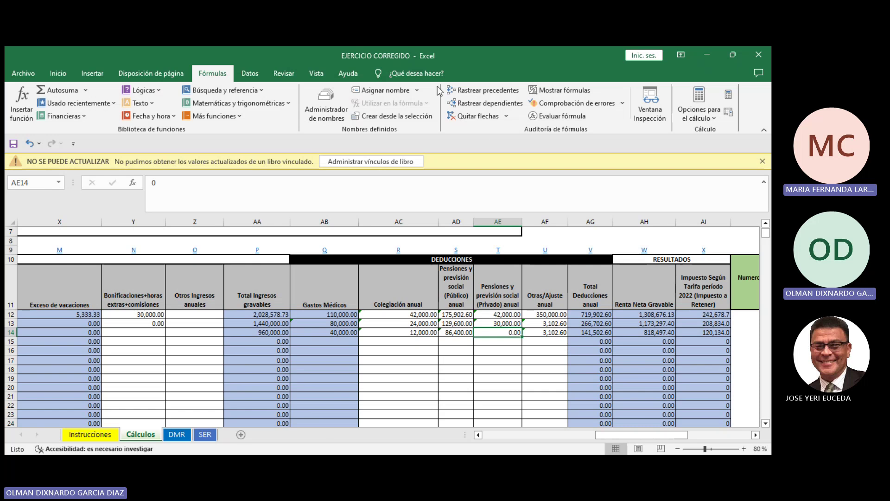
pyautogui.click(498, 343)
pyautogui.click(501, 333)
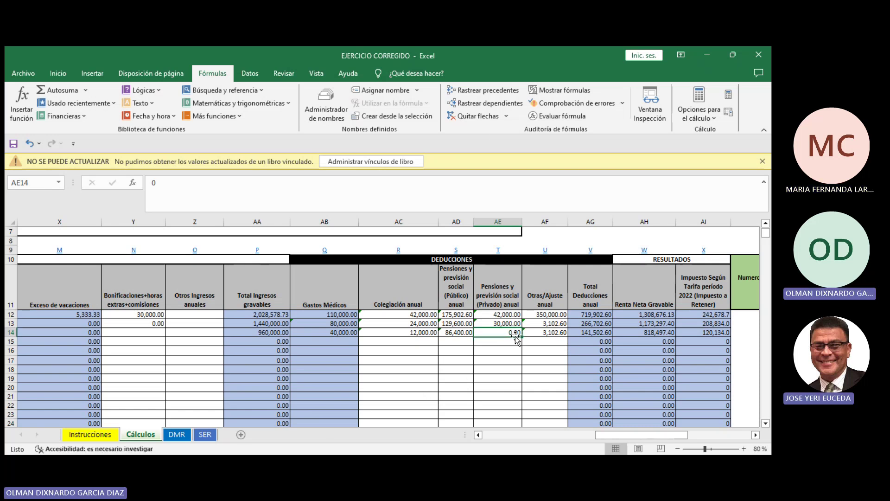
pyautogui.press('BackSpace')
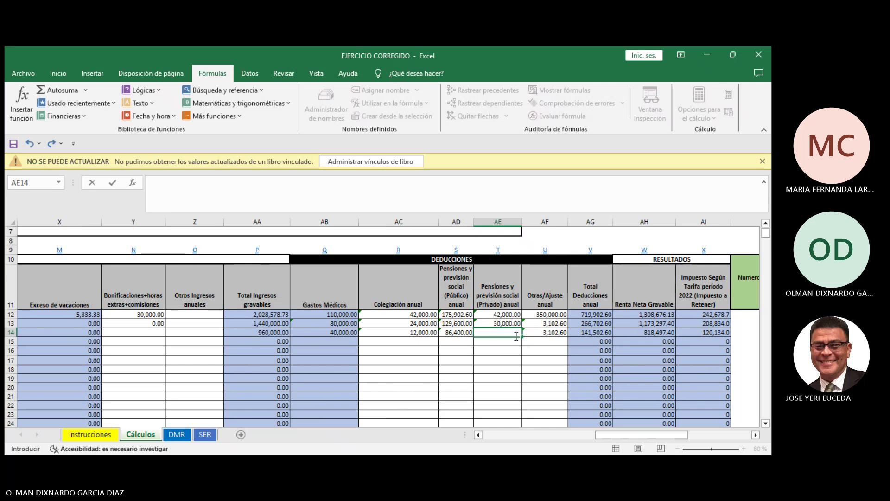
pyautogui.write('=1500*122')
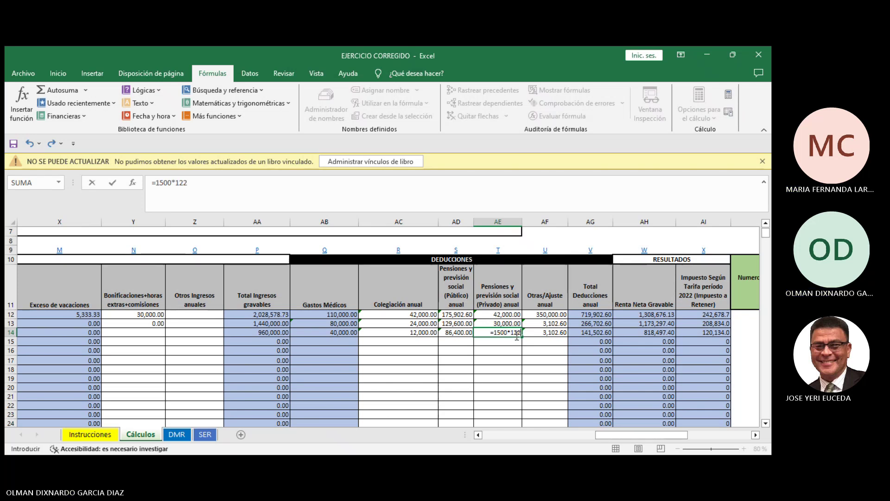
pyautogui.press('BackSpace')
pyautogui.click(498, 360)
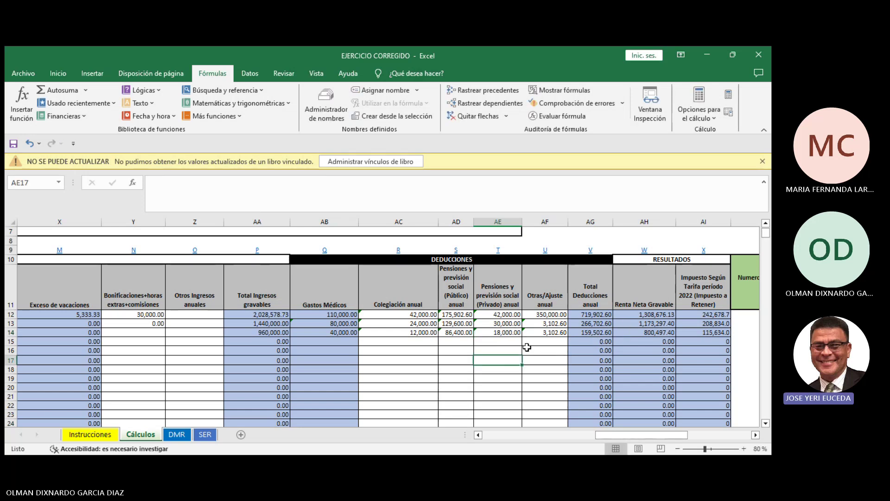
pyautogui.click(511, 342)
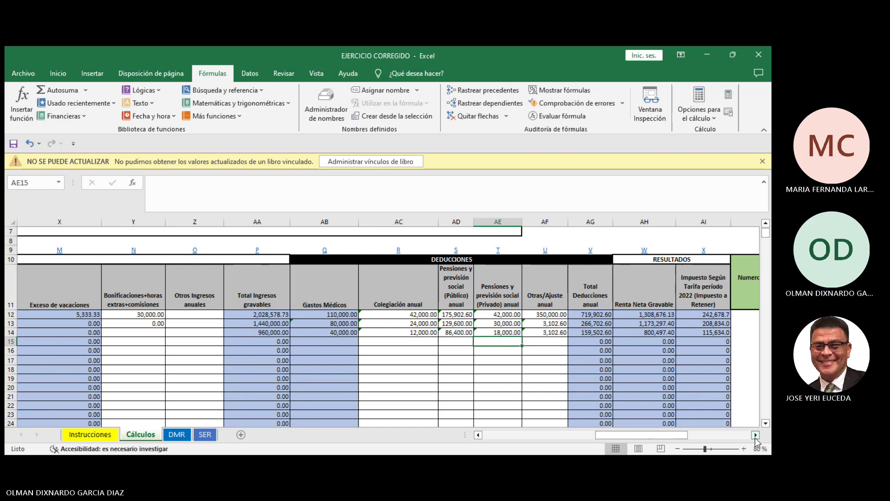
# Inspect the third employee's total annual deductions formula in AG14
pyautogui.click(756, 435)
pyautogui.click(756, 435)
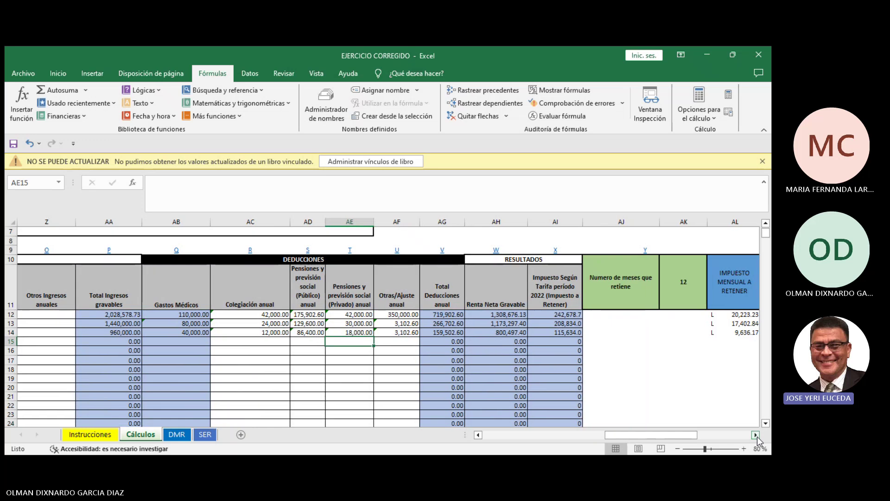
pyautogui.click(449, 332)
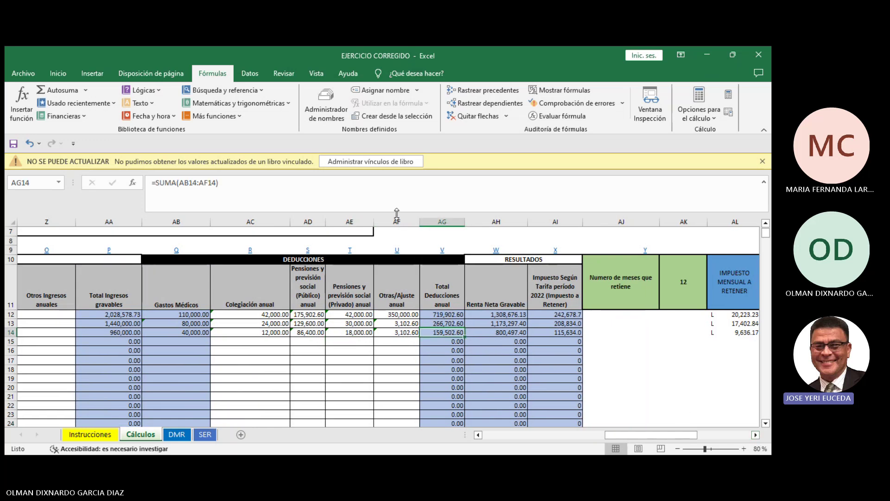
# Trace the precedents of the third employee's total annual deductions in AG14 and check the second employee's formula in AG13
pyautogui.click(389, 200)
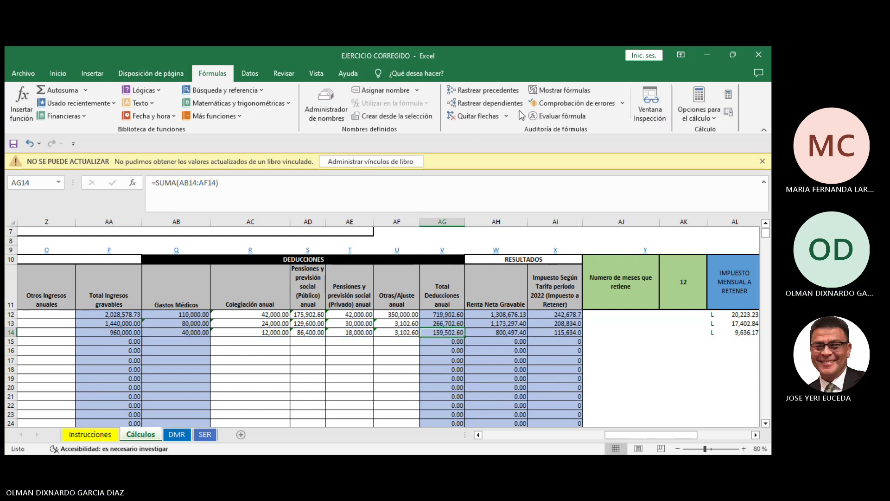
pyautogui.press('Escape')
pyautogui.click(486, 90)
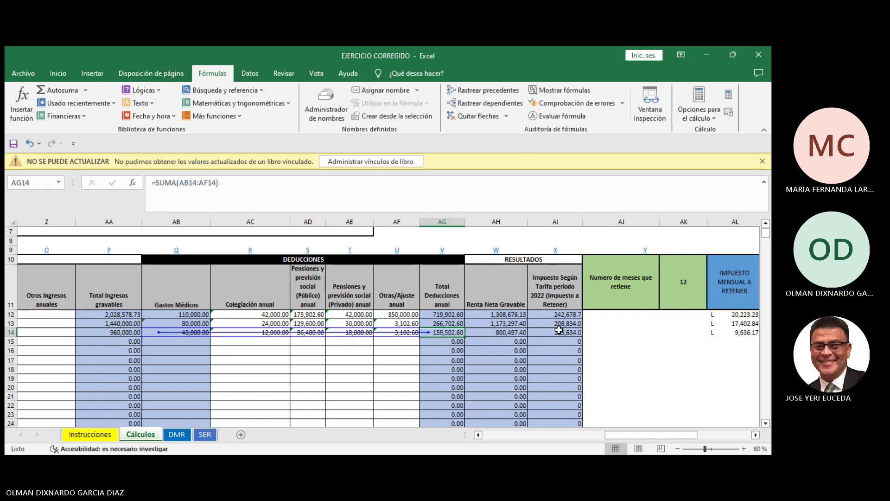
pyautogui.moveTo(609, 435); pyautogui.dragTo(604, 438)
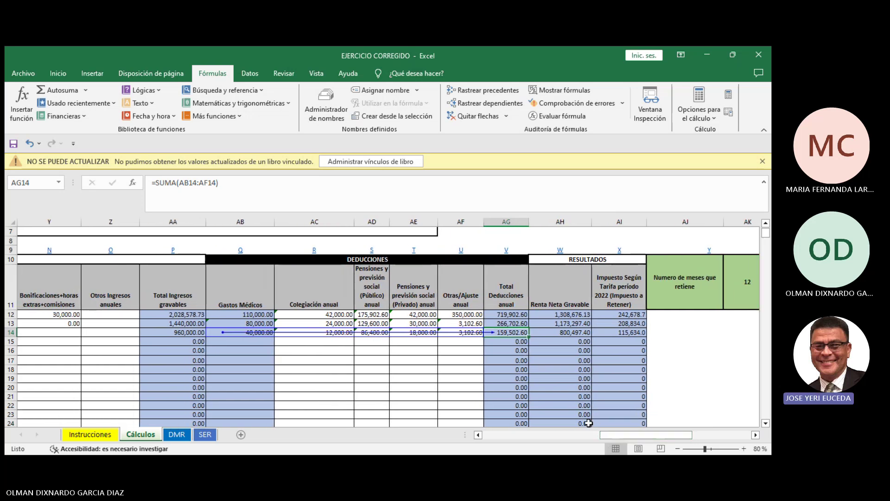
pyautogui.click(510, 324)
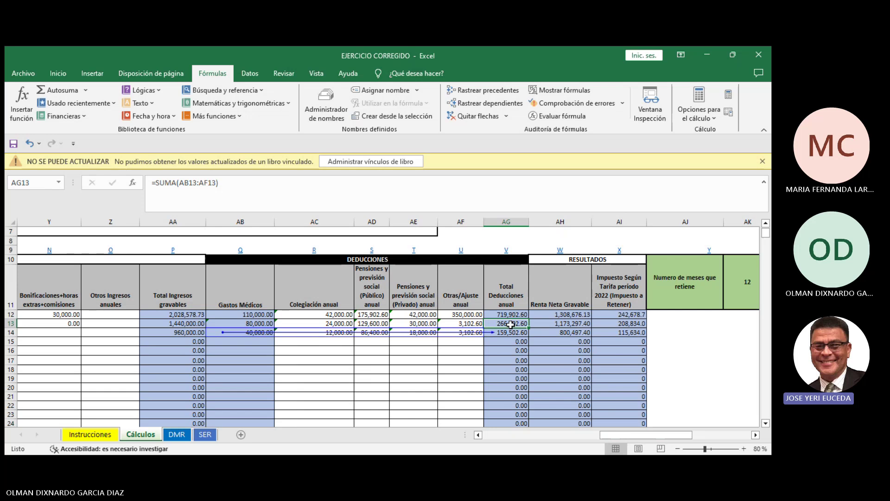
pyautogui.press('Return')
# Check the third employee's net taxable income formula =AA14-AG14 in AH14 and trace its precedents
pyautogui.click(534, 335)
pyautogui.write('=AA14-AG14')
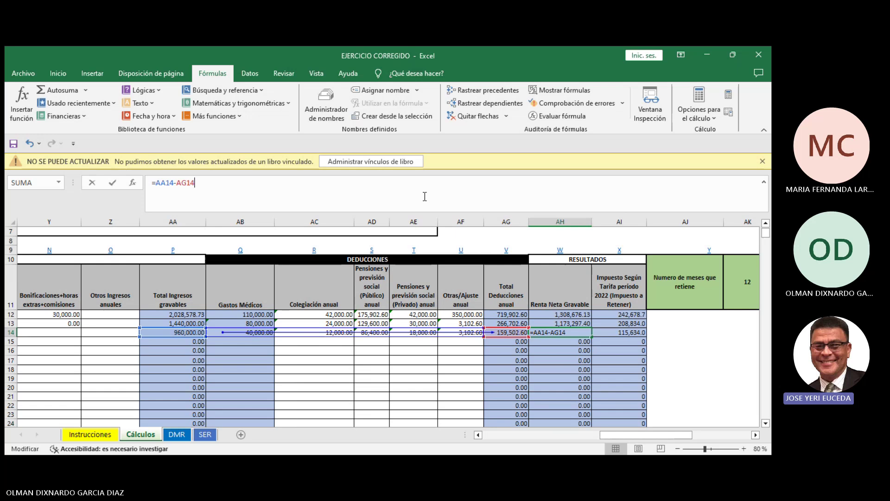
pyautogui.hotkey('ctrl', 'Return')
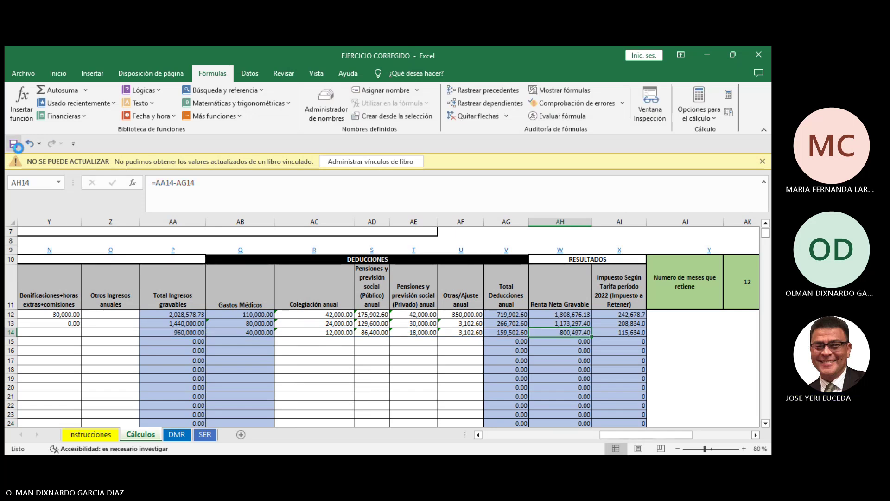
pyautogui.click(484, 90)
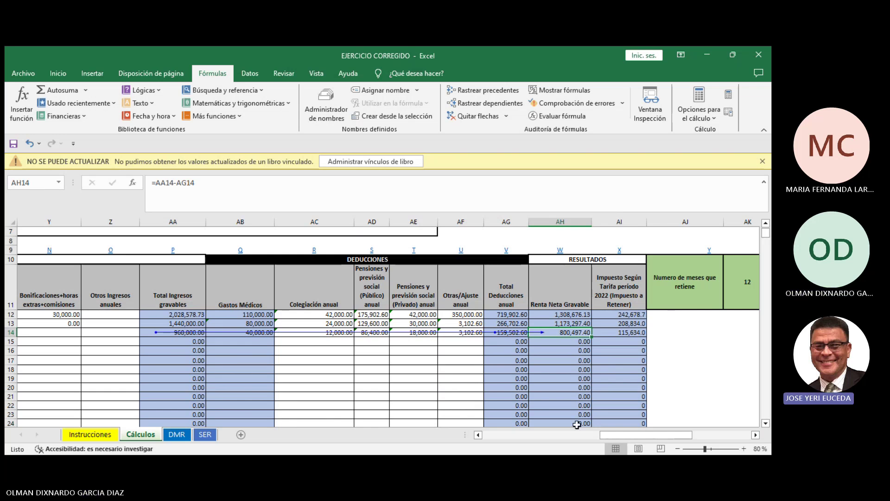
# Inspect the third employee's annual tax formula in AI14 and examine the progressive tax bracket tables in columns AN to AR
pyautogui.click(654, 332)
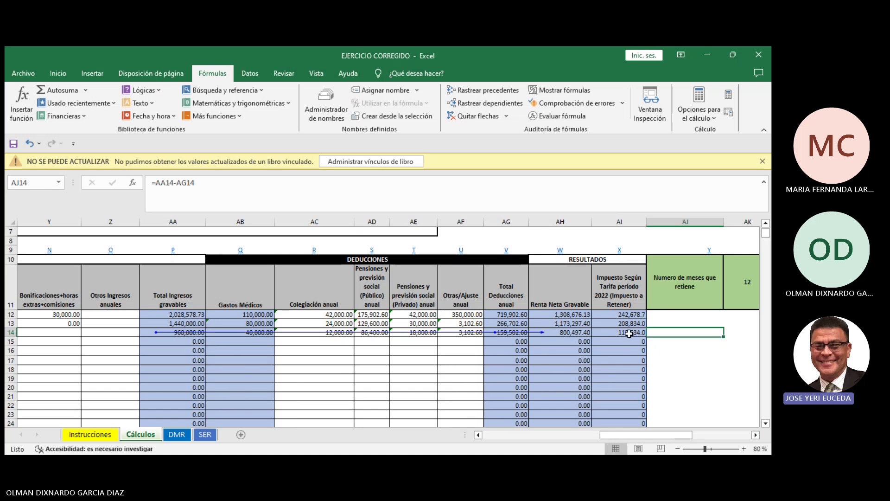
pyautogui.click(629, 331)
pyautogui.click(756, 434)
pyautogui.click(756, 435)
pyautogui.click(756, 435)
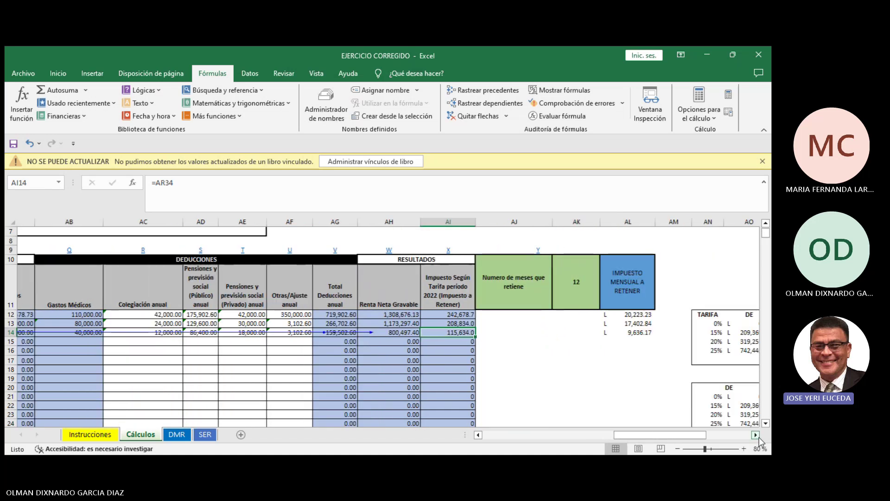
pyautogui.click(756, 434)
pyautogui.click(755, 435)
pyautogui.click(756, 434)
pyautogui.scroll(-1, 639, 297)
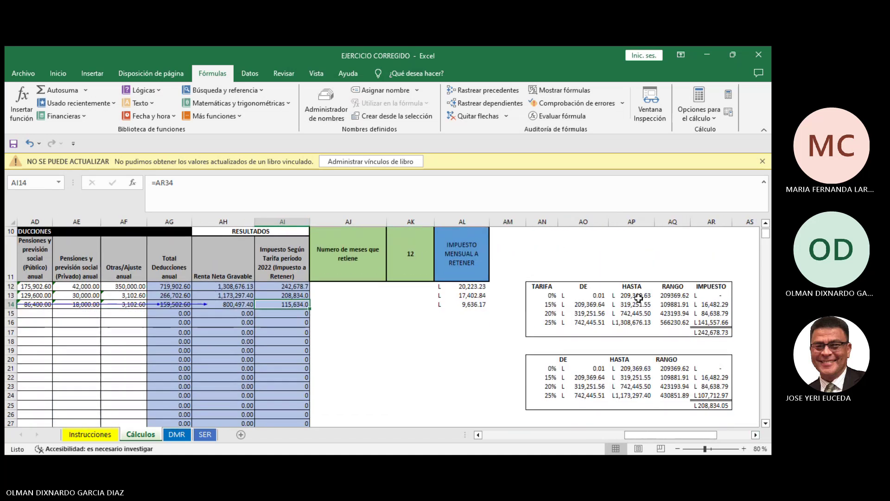
pyautogui.scroll(-1, 639, 298)
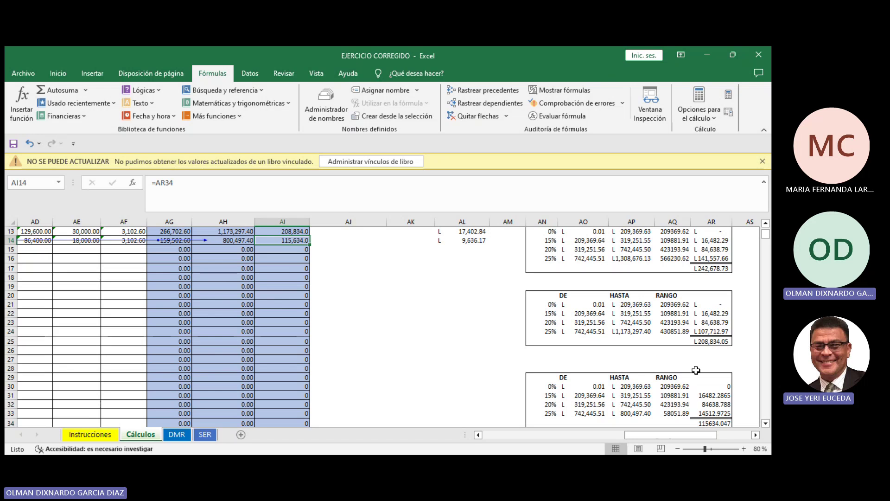
pyautogui.click(563, 360)
pyautogui.click(545, 359)
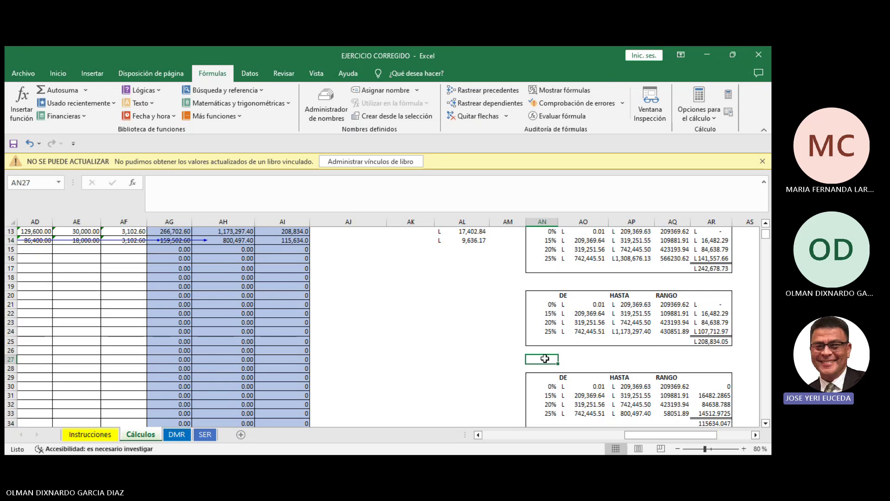
pyautogui.scroll(-1, 490, 347)
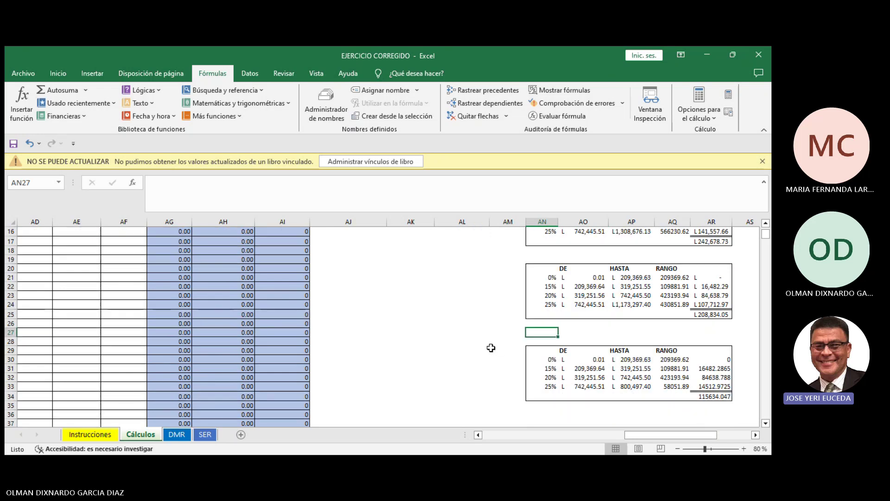
pyautogui.scroll(5, 491, 348)
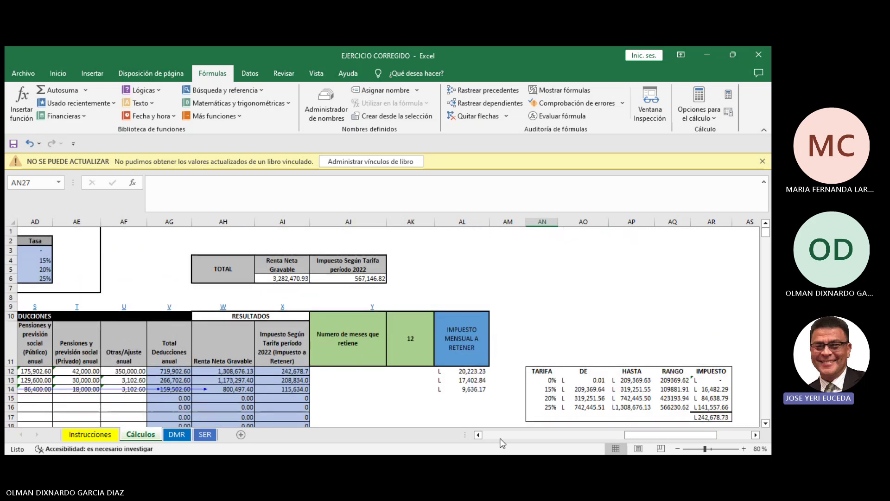